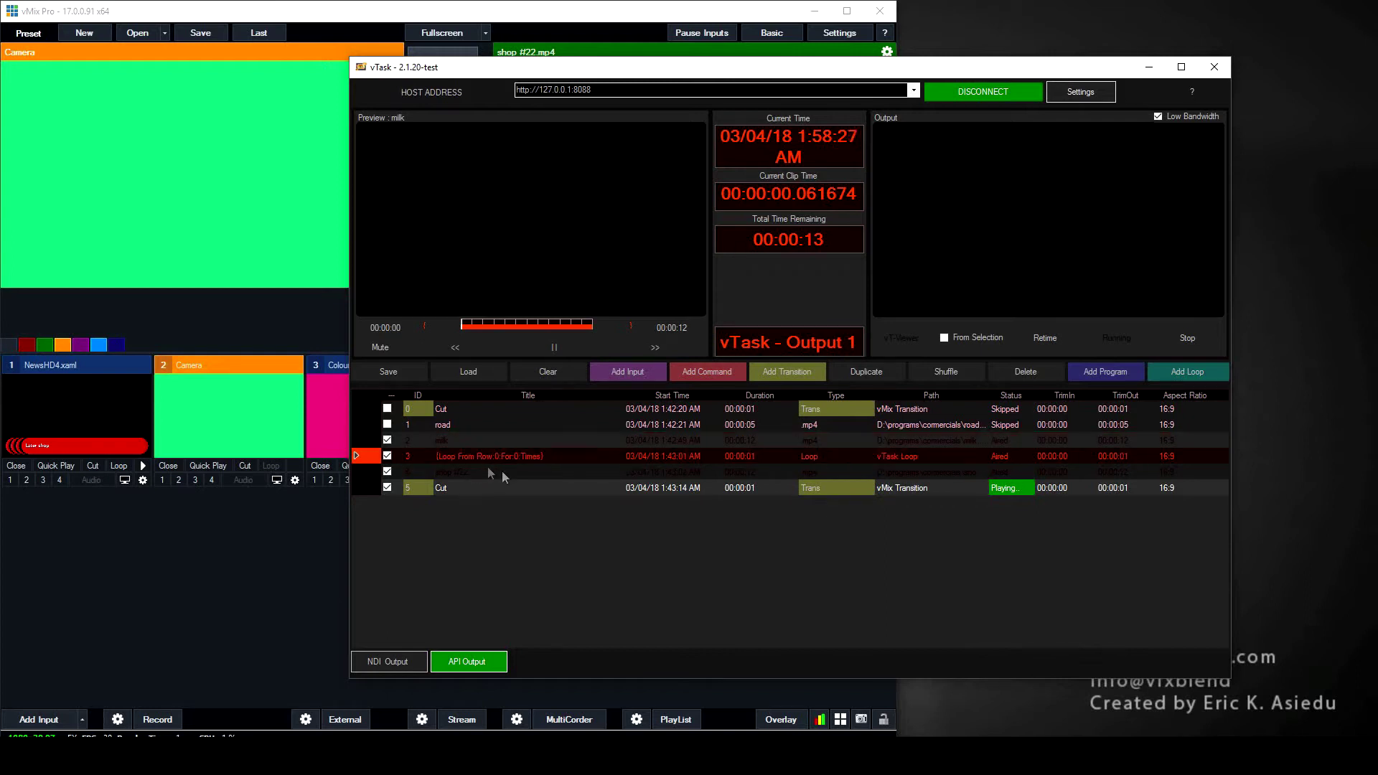
Remove the loop row from the playlist and stop the running playout.
{"action": "double_click", "coordinate": [462, 424]}
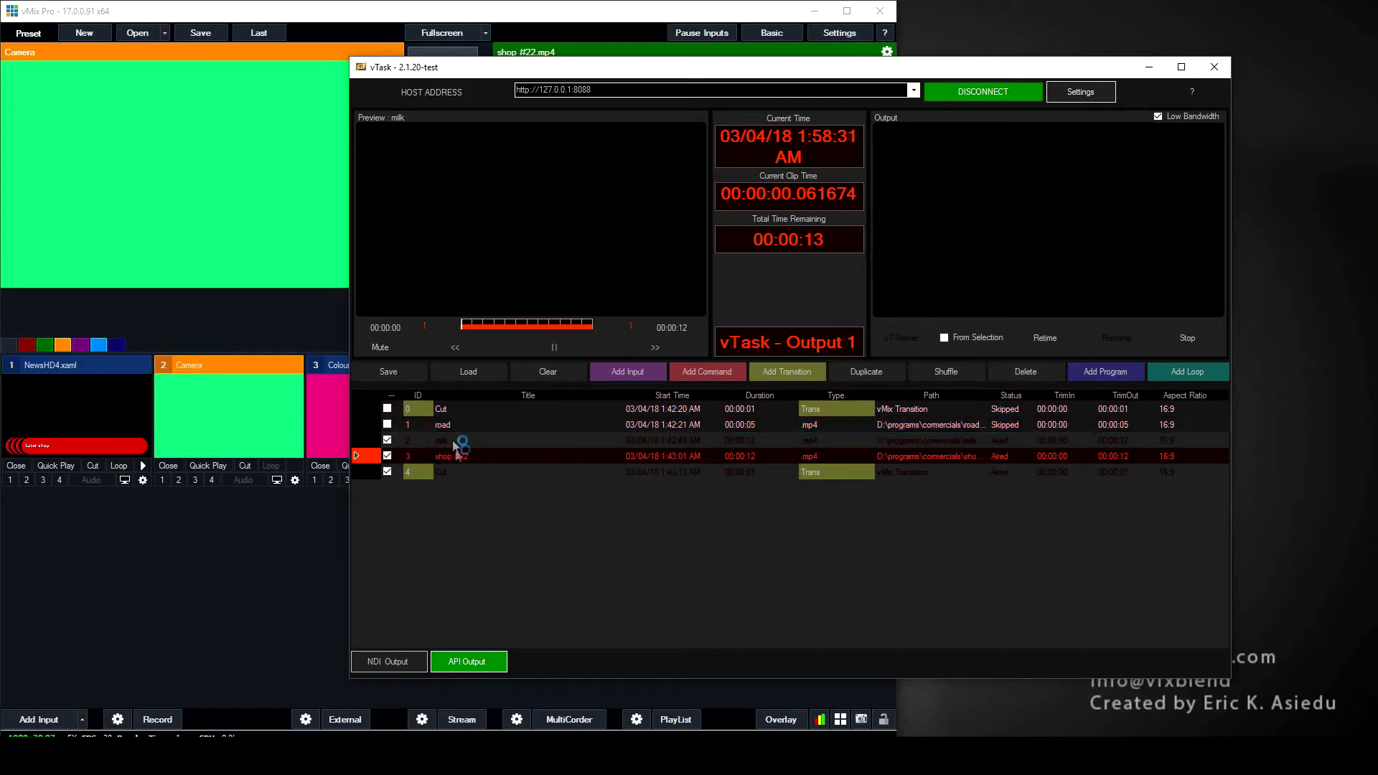
{"action": "double_click", "coordinate": [459, 452]}
{"action": "double_click", "coordinate": [463, 428]}
{"action": "double_click", "coordinate": [462, 449]}
{"action": "double_click", "coordinate": [464, 424]}
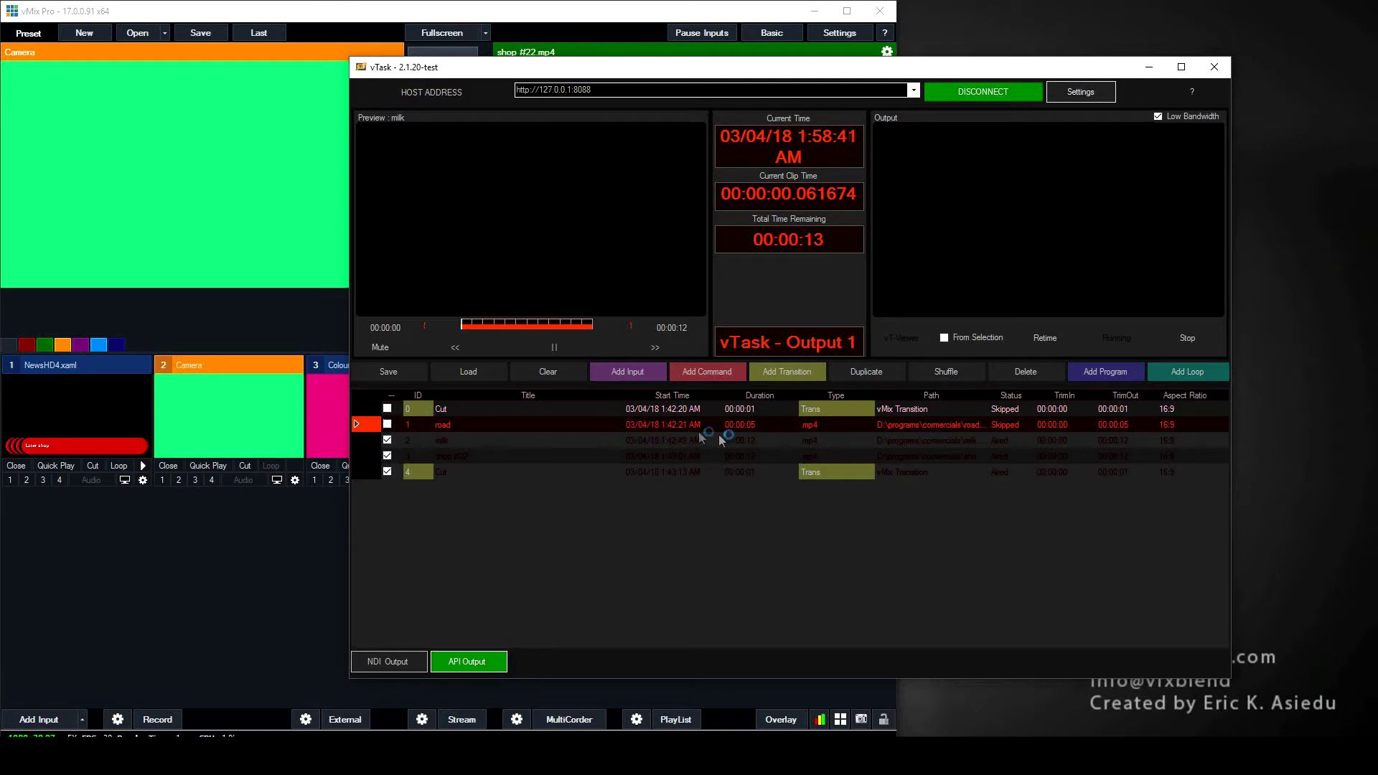
{"action": "double_click", "coordinate": [762, 470]}
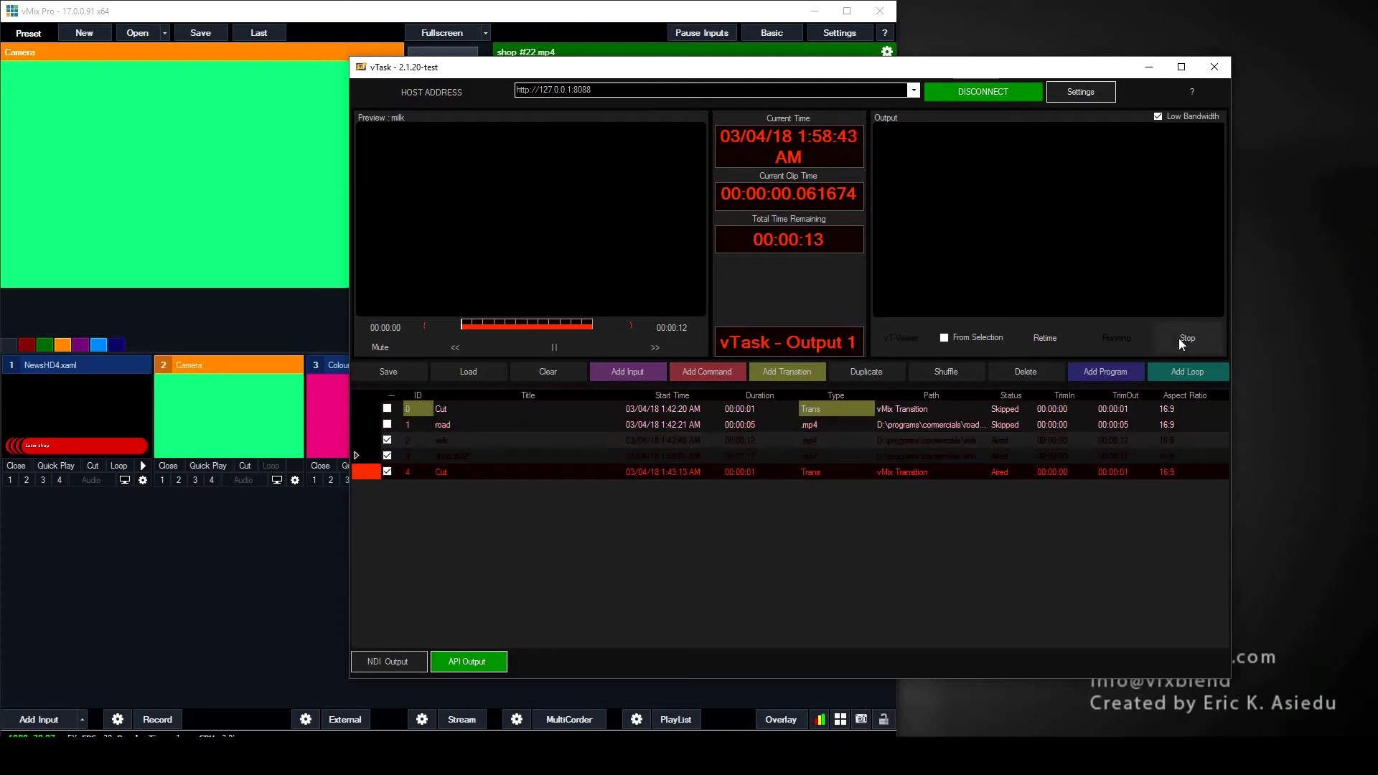
{"action": "left_click", "coordinate": [1184, 338]}
Retime the playlist to the current time and reorder its clips as shop #22, milk, road between the two Cut transitions.
{"action": "double_click", "coordinate": [377, 409]}
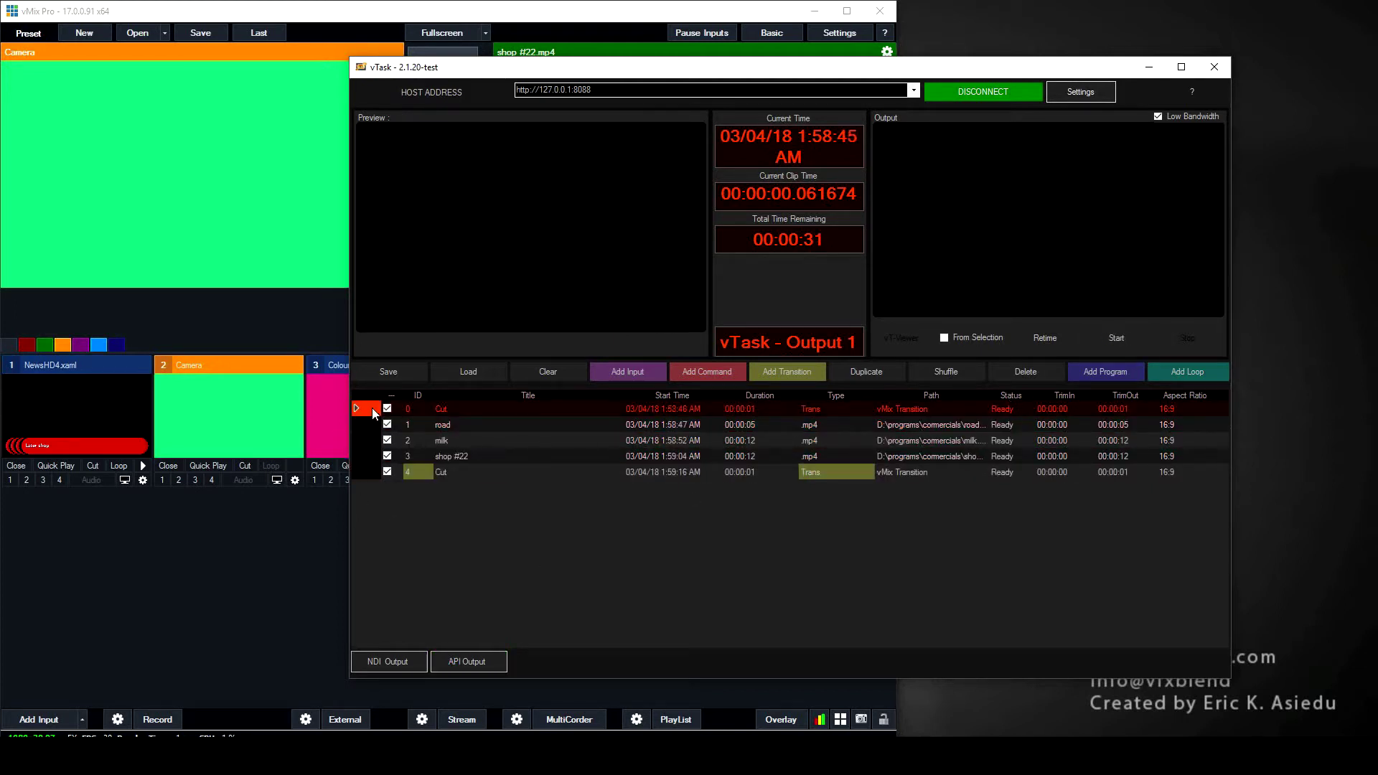
{"action": "double_click", "coordinate": [762, 456]}
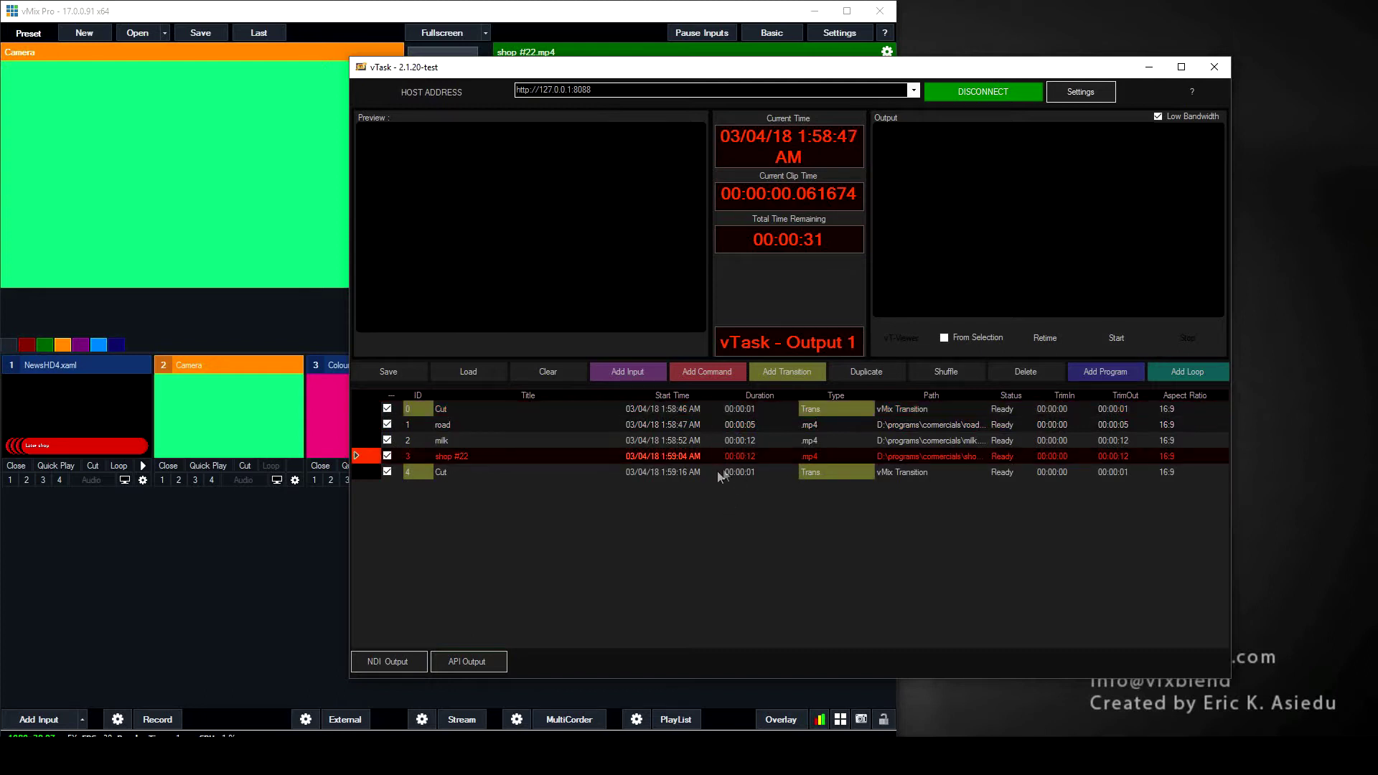
{"action": "double_click", "coordinate": [723, 472]}
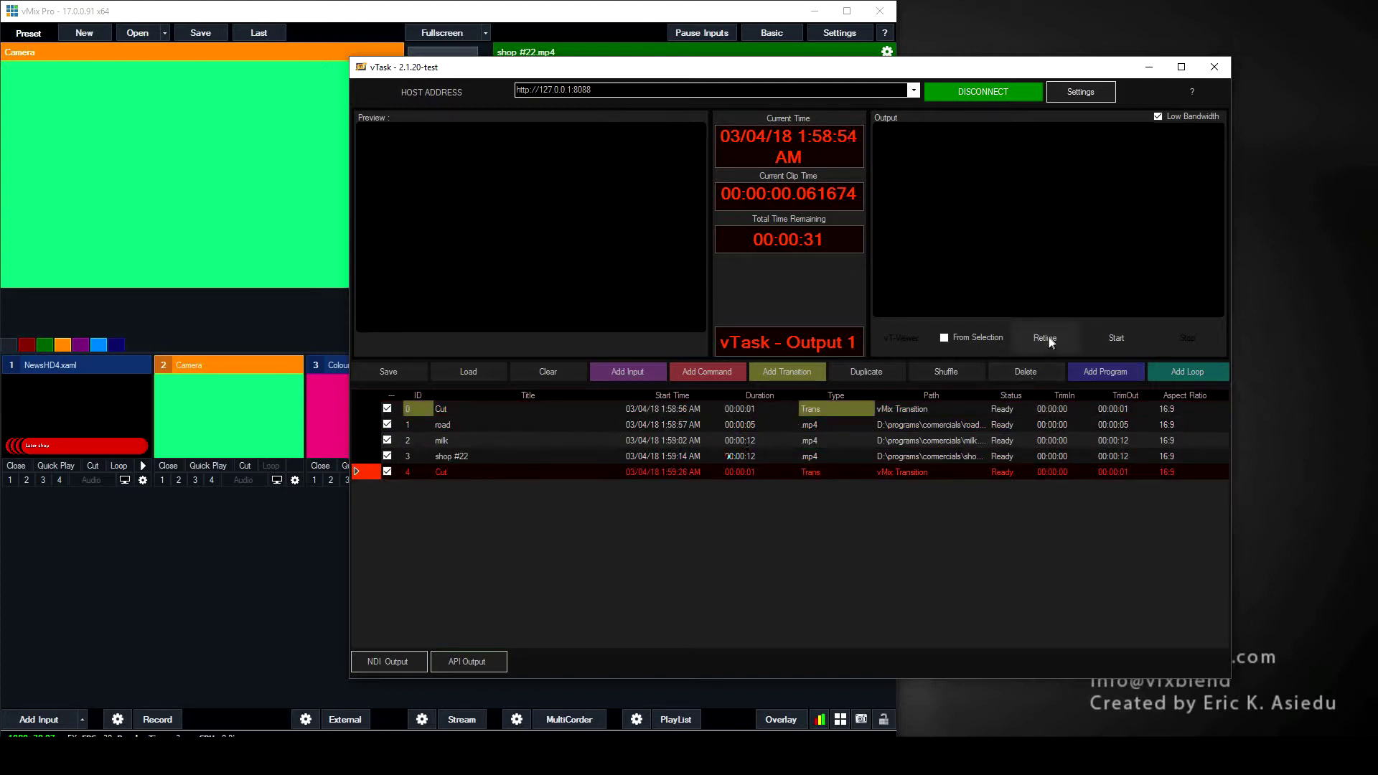
{"action": "double_click", "coordinate": [684, 425]}
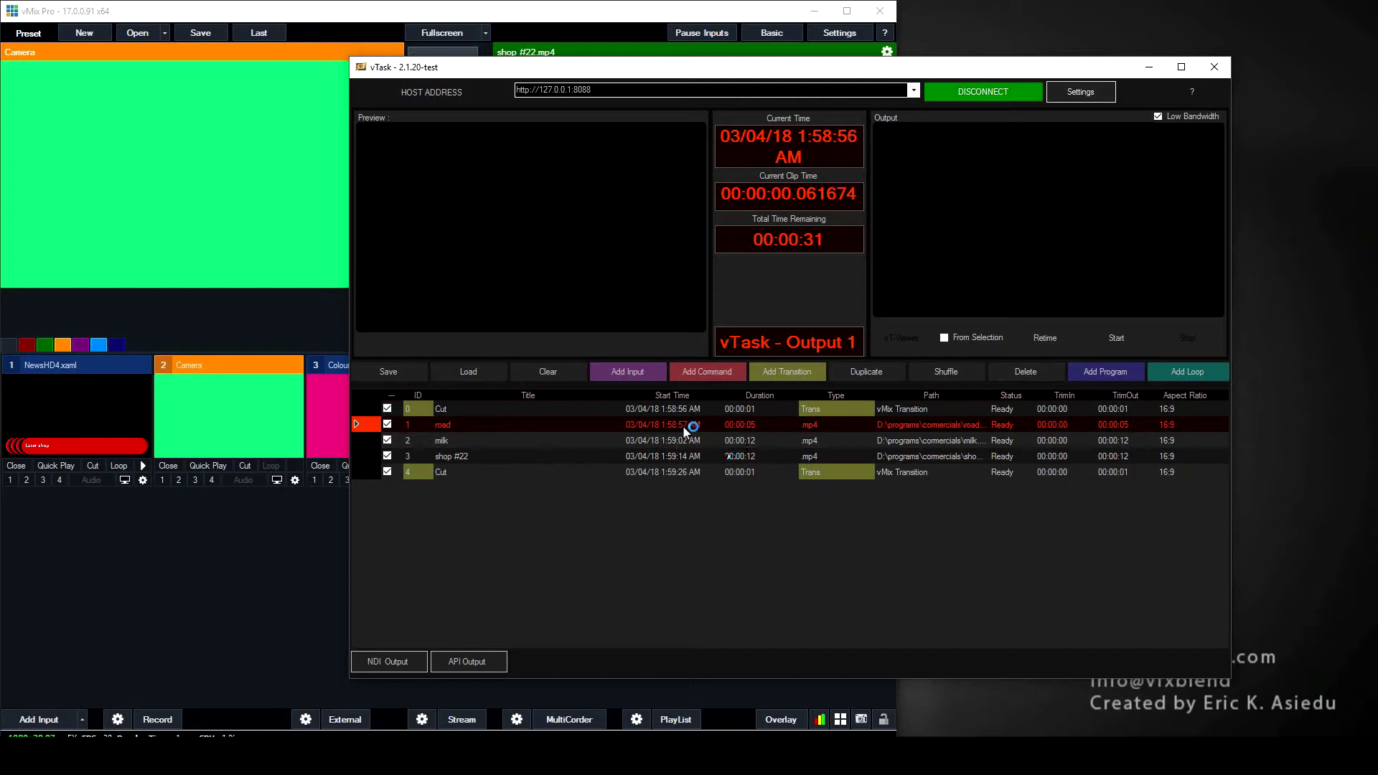
{"action": "mouse_move", "coordinate": [684, 430]}
{"action": "left_mouse_down"}
{"action": "mouse_move", "coordinate": [682, 447]}
{"action": "mouse_move", "coordinate": [681, 425]}
{"action": "left_mouse_up"}
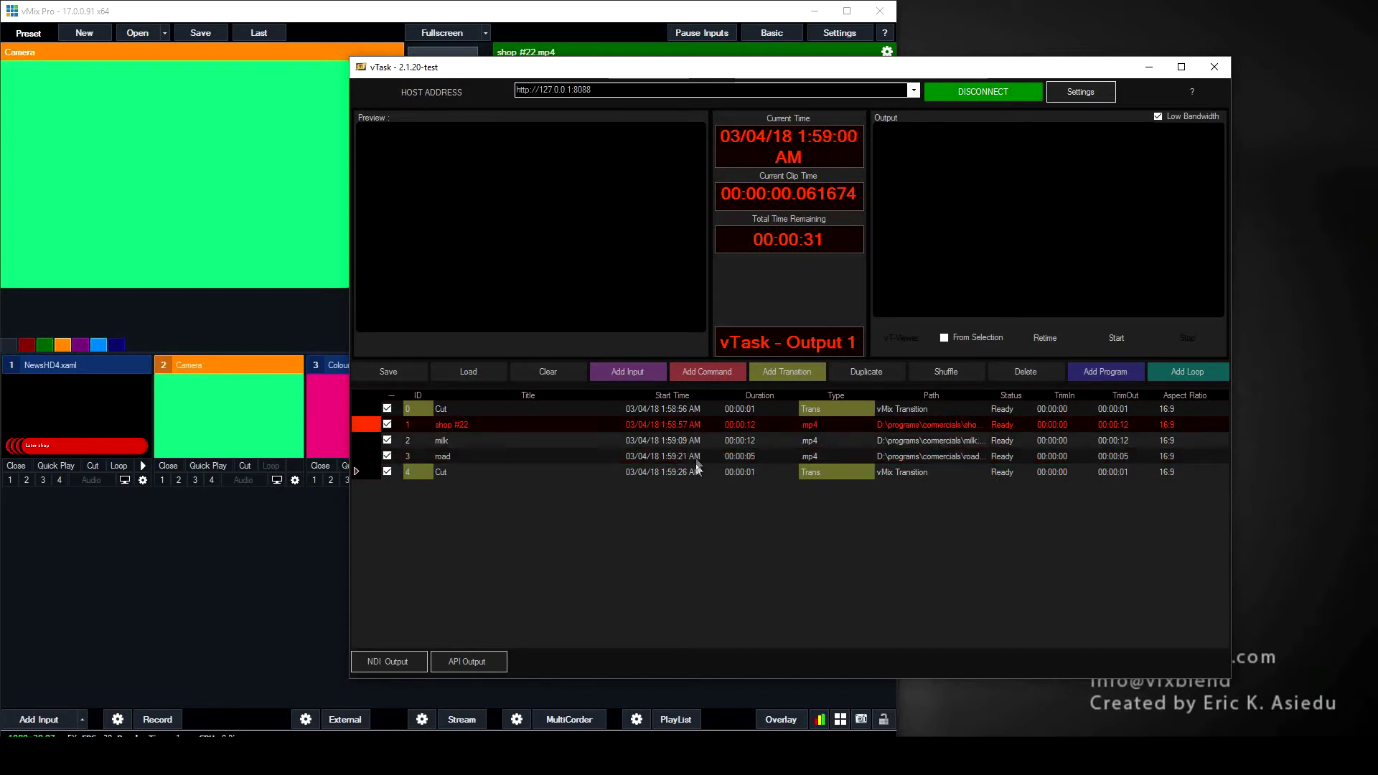
Duplicate the shop #22, milk and road clips together until the playlist holds six sets of them.
{"action": "double_click", "coordinate": [463, 457]}
{"action": "double_click", "coordinate": [506, 422]}
{"action": "double_click", "coordinate": [460, 452]}
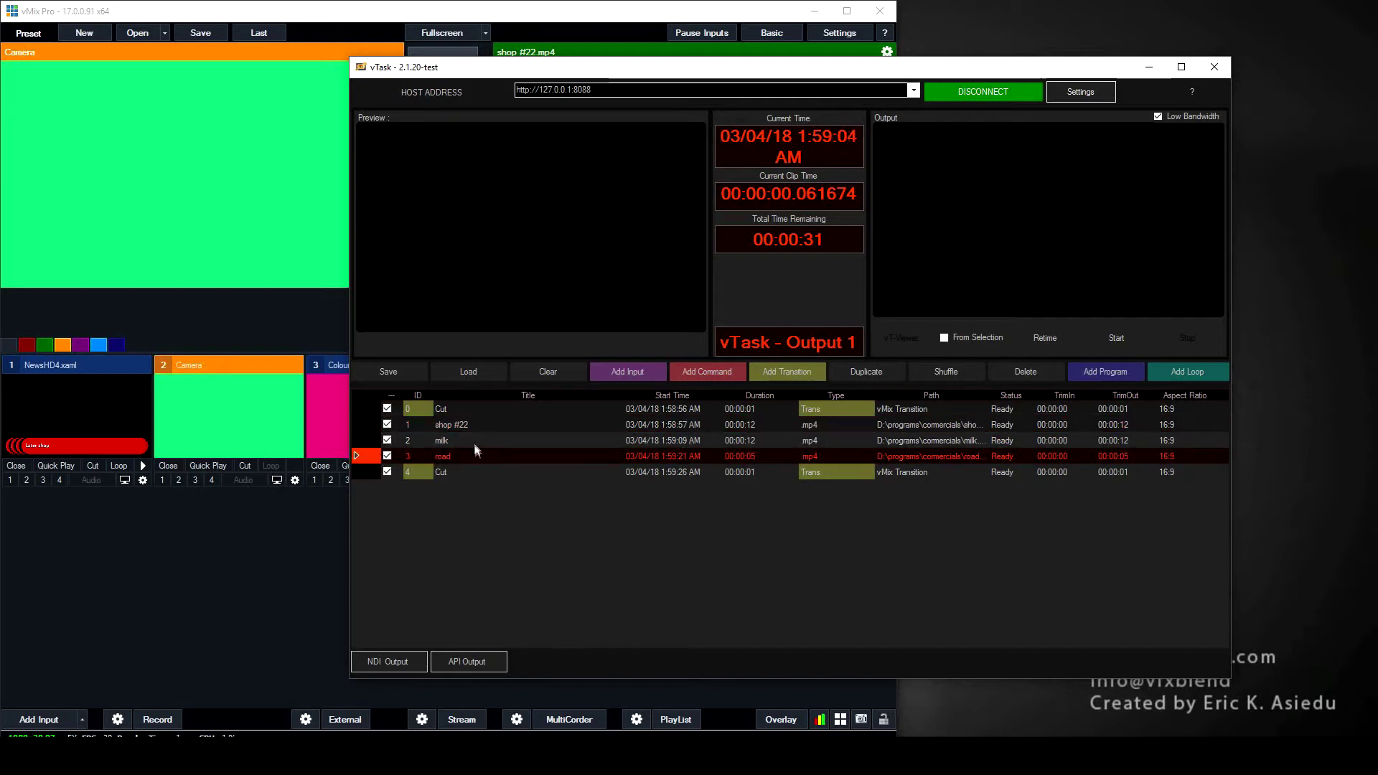
{"action": "double_click", "coordinate": [466, 434]}
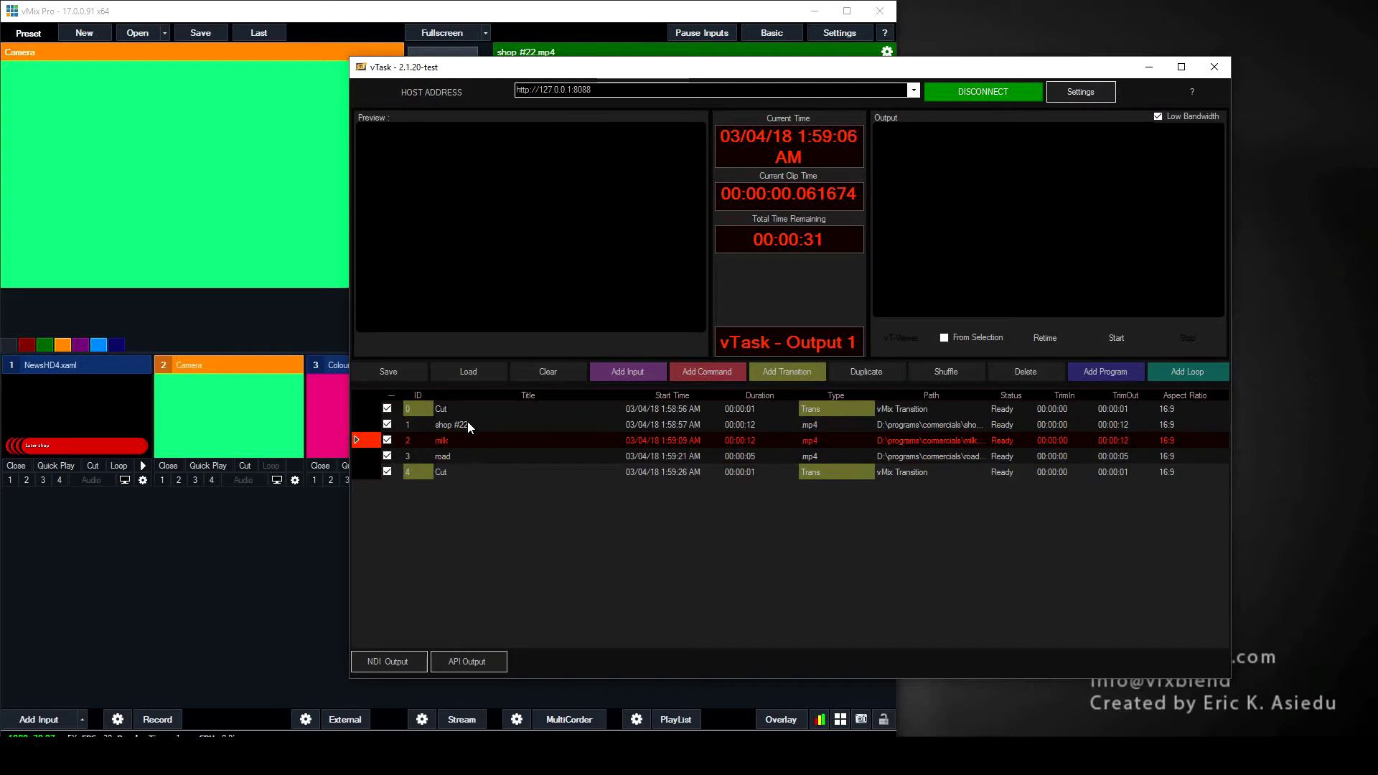
{"action": "left_click", "coordinate": [468, 421]}
{"action": "left_click", "coordinate": [455, 455], "text": "shift"}
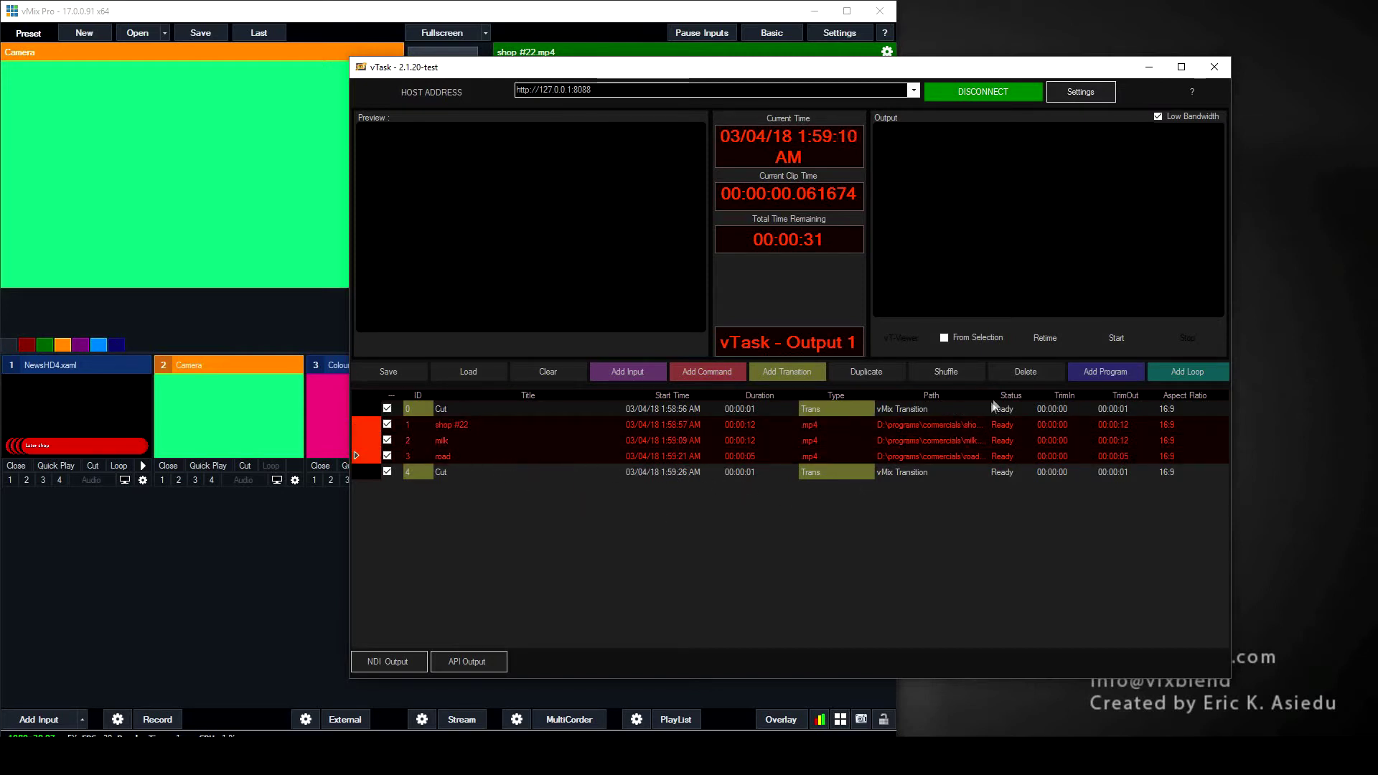
{"action": "left_click", "coordinate": [867, 372]}
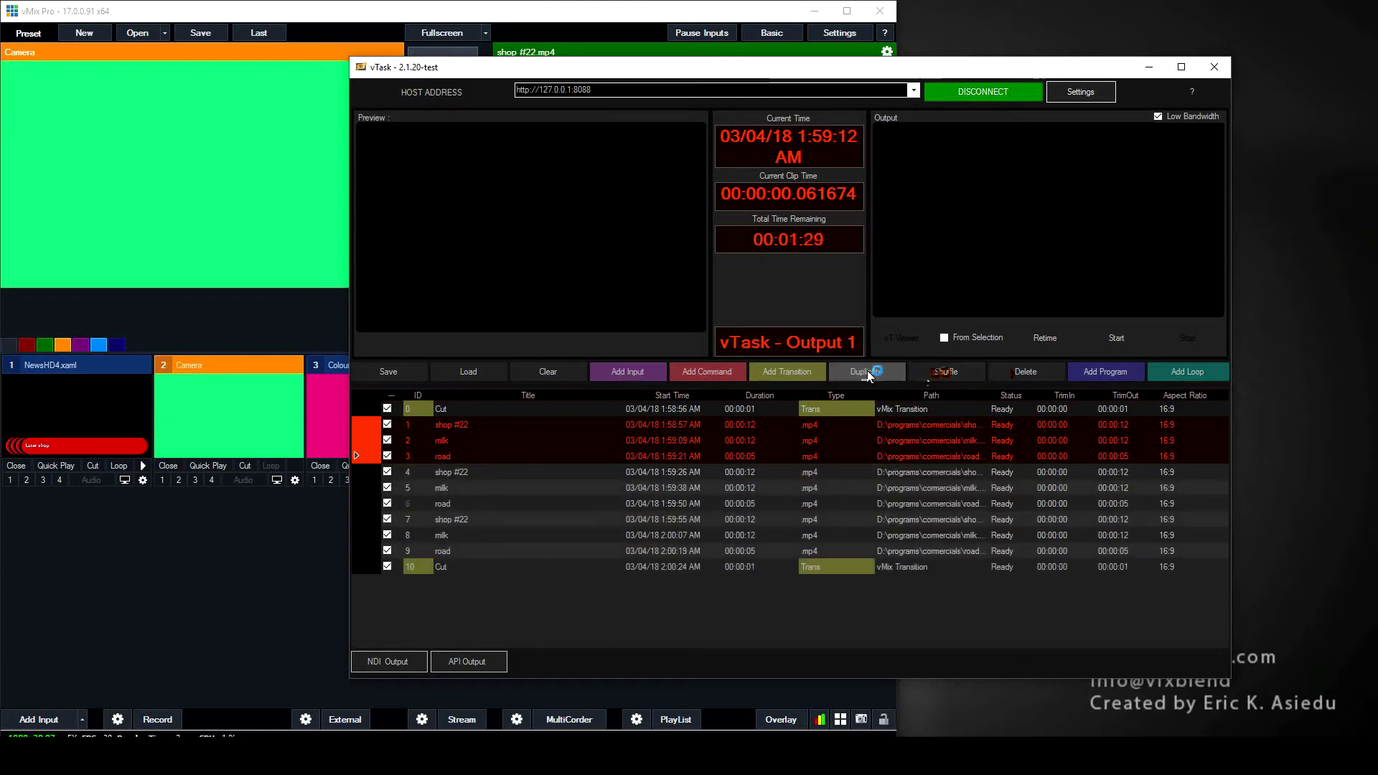
{"action": "left_click", "coordinate": [866, 372]}
Move the road clip from row 9 up to row 3 and the milk clip from row 11 up to row 2.
{"action": "left_click", "coordinate": [585, 440]}
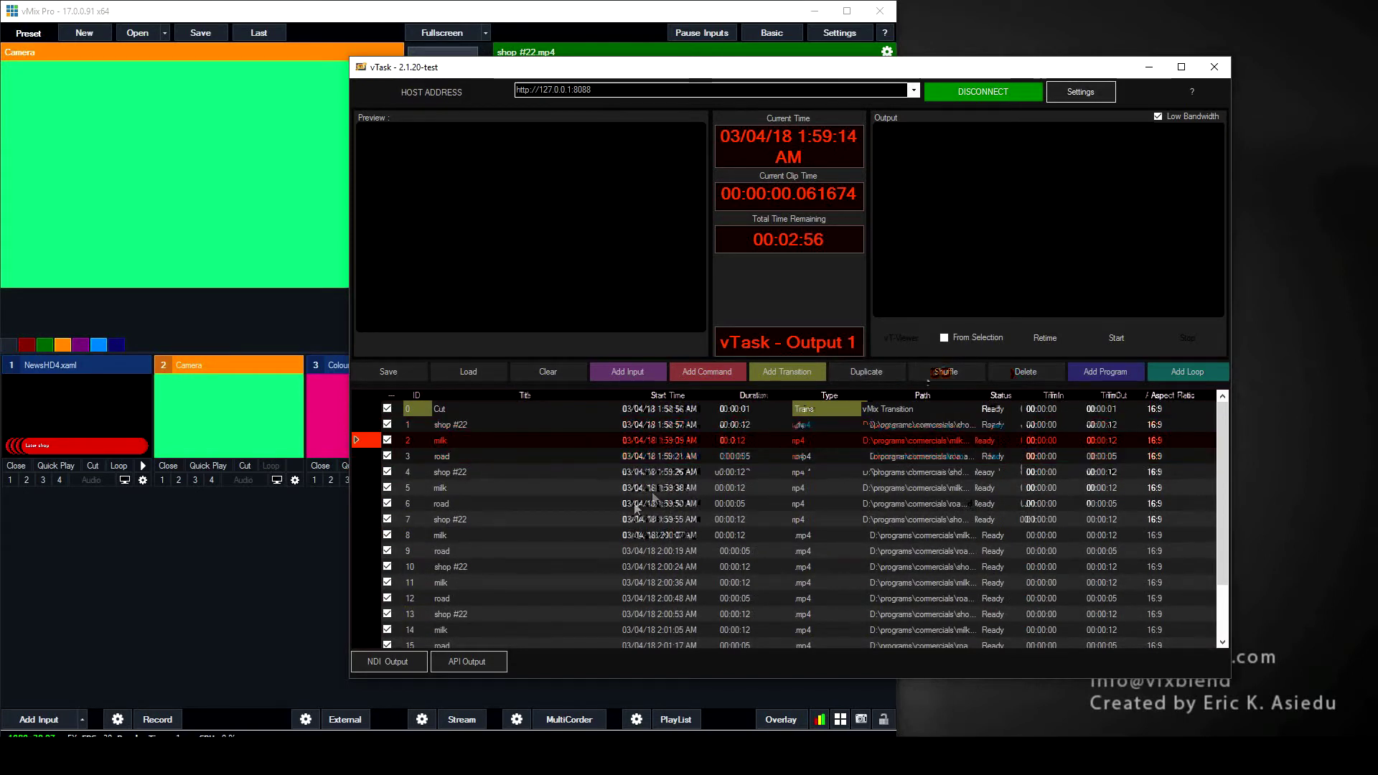
{"action": "left_click", "coordinate": [566, 426]}
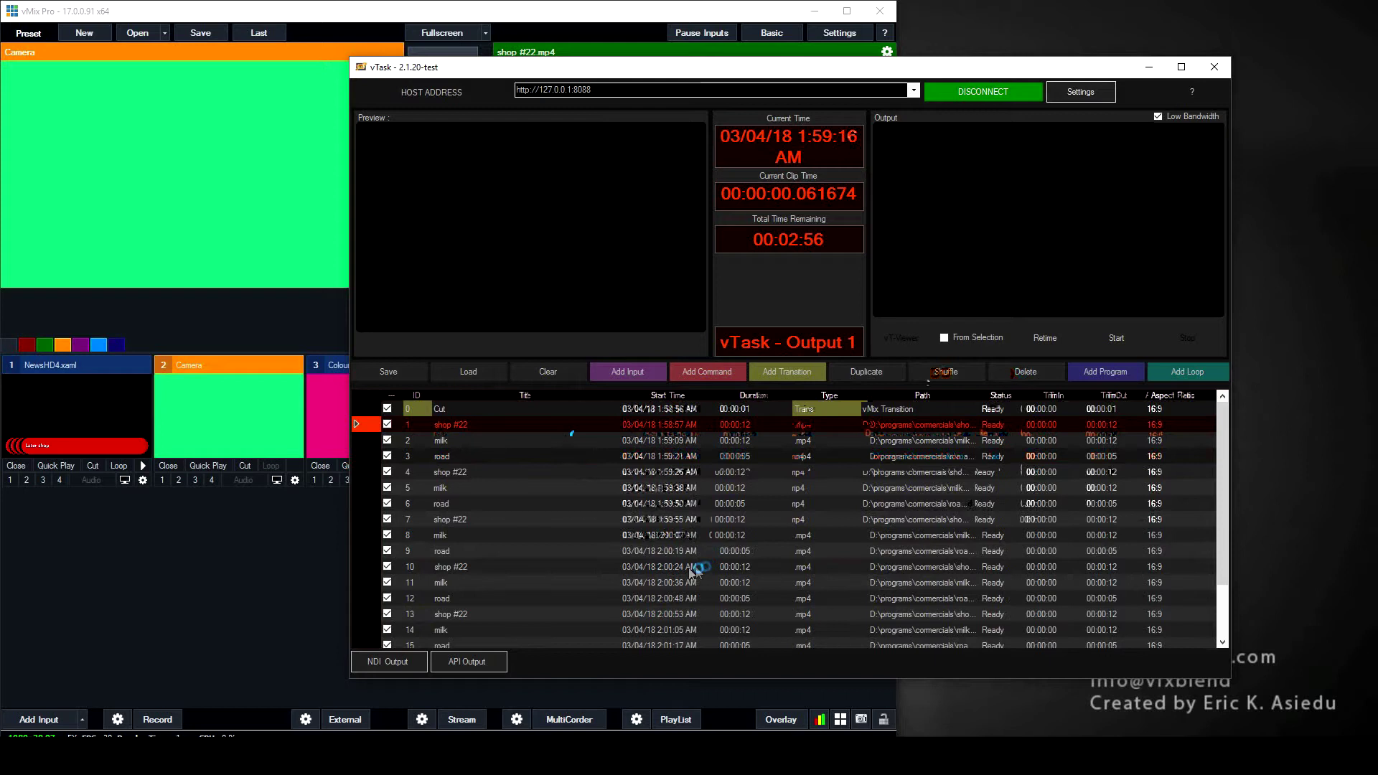
{"action": "left_click", "coordinate": [667, 518]}
{"action": "left_click", "coordinate": [669, 557]}
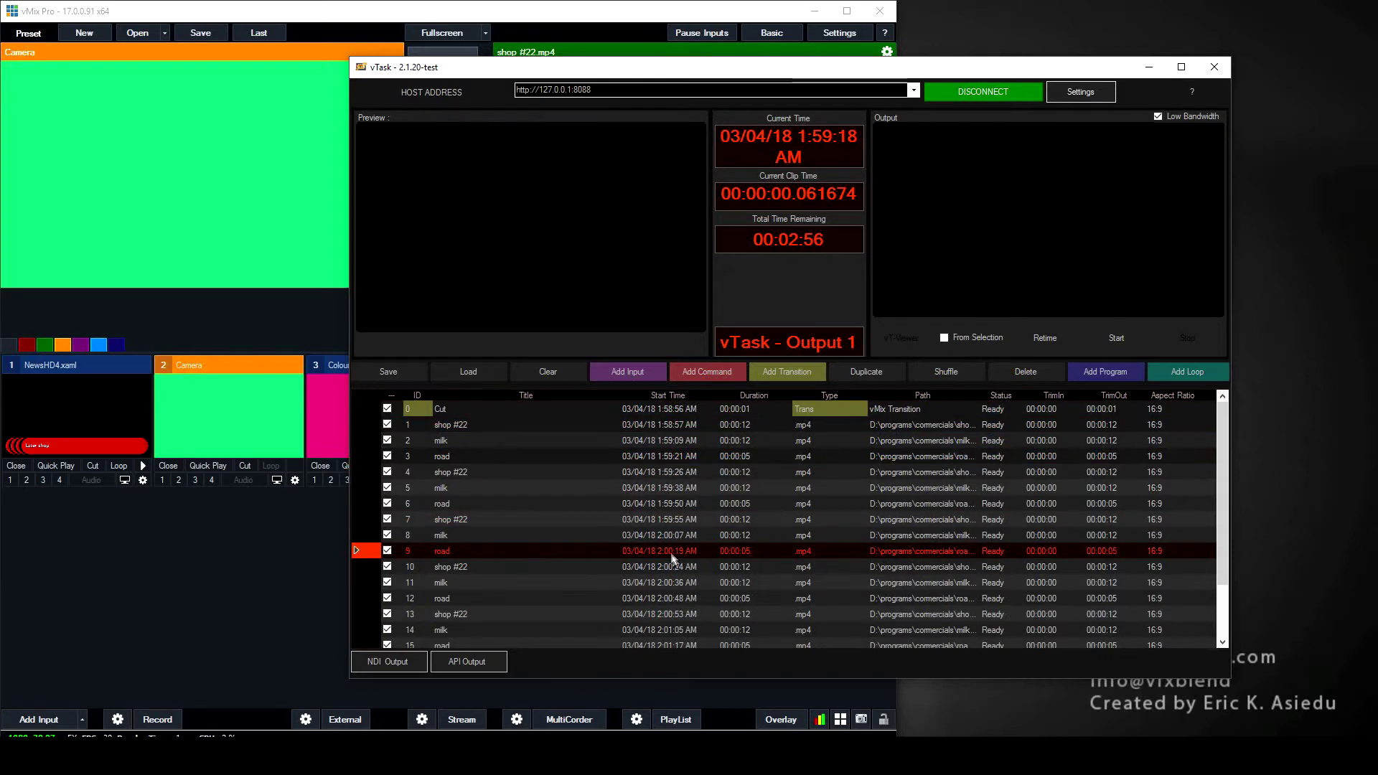
{"action": "left_click_drag", "start_coordinate": [673, 544], "coordinate": [677, 454]}
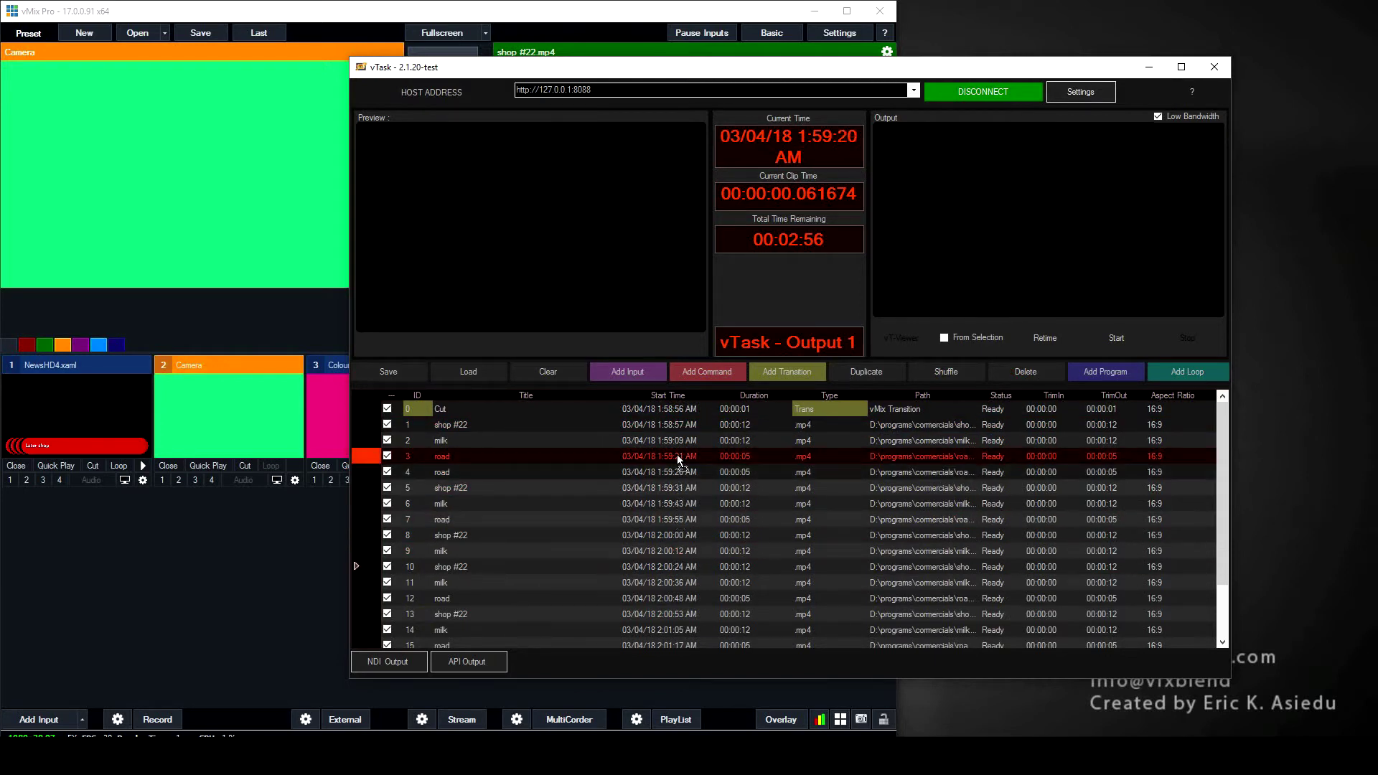
{"action": "left_click", "coordinate": [677, 582]}
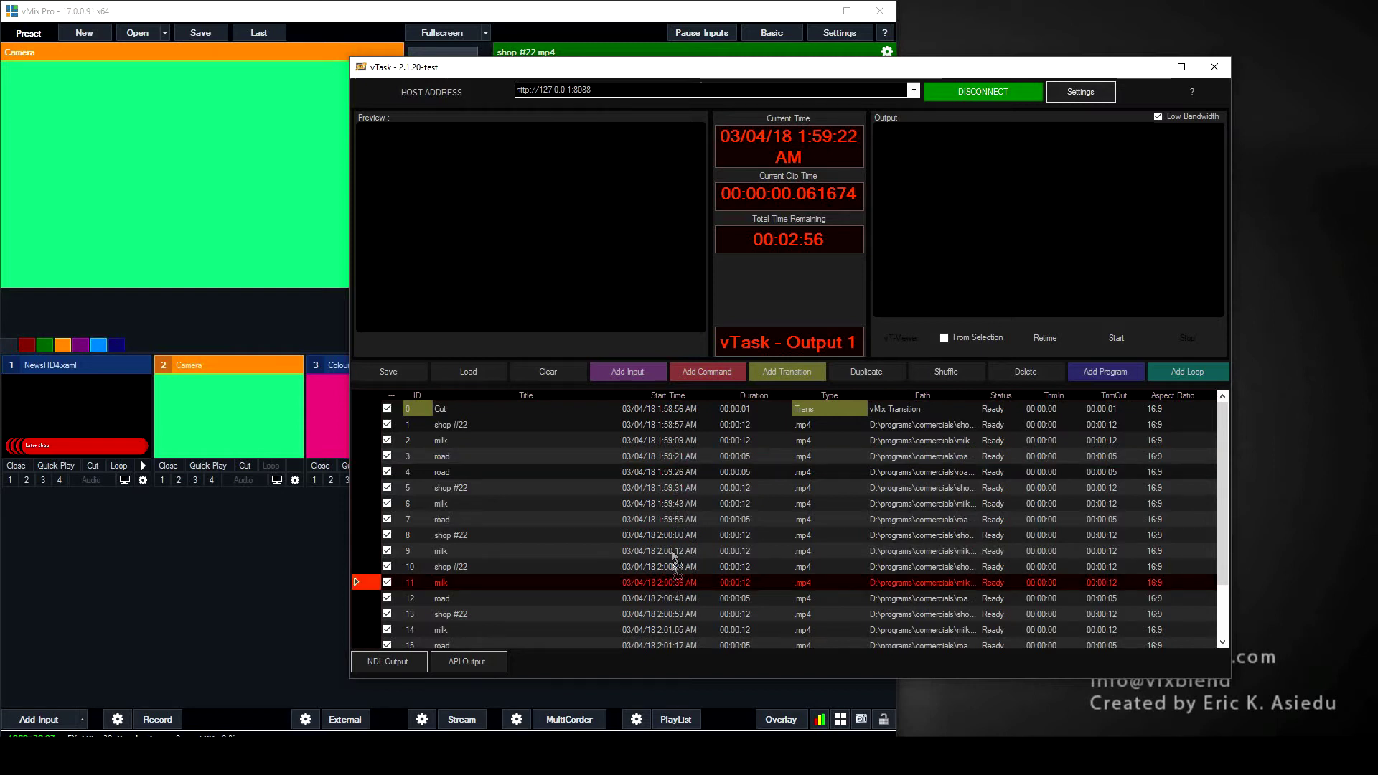
{"action": "left_click_drag", "start_coordinate": [674, 446], "coordinate": [673, 446]}
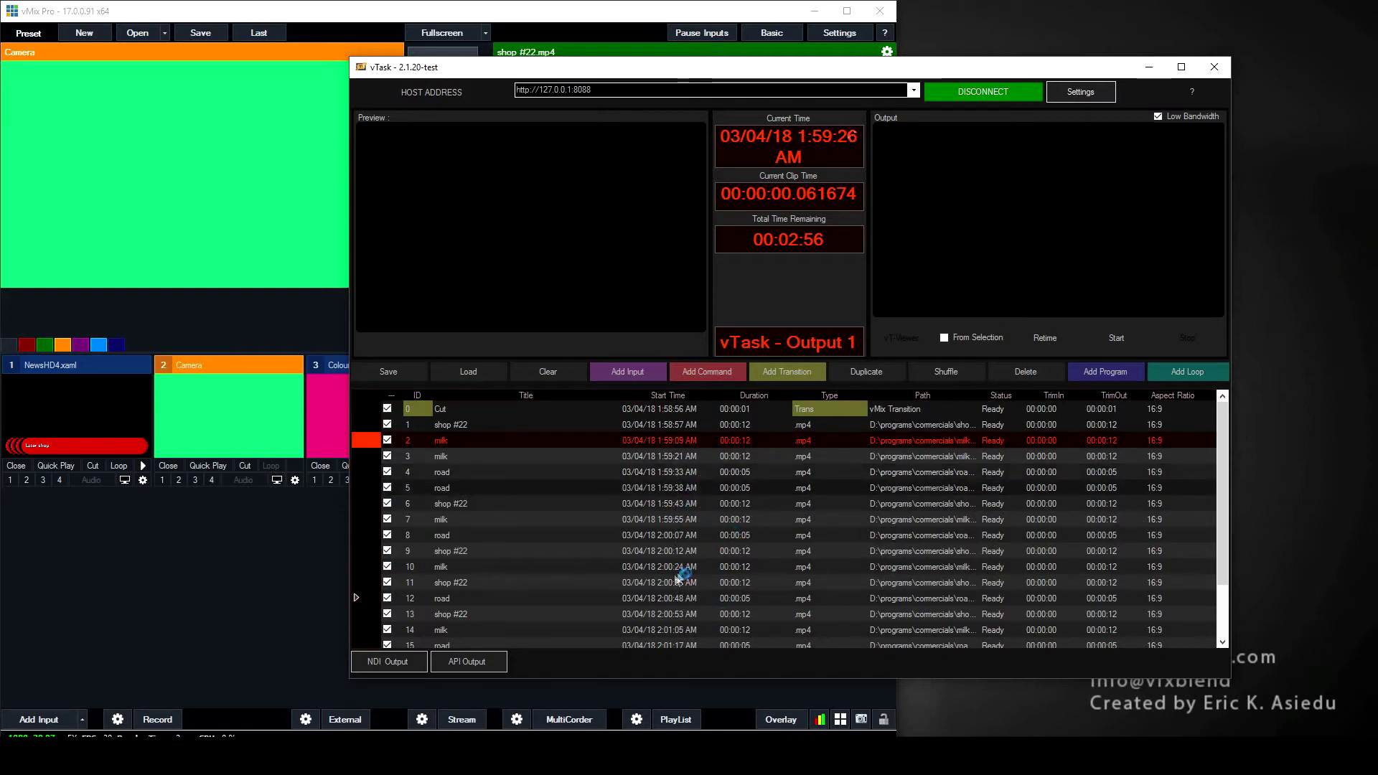
Delete the duplicated clips, keeping one shop #22, one milk and one road between the Cut transitions.
{"action": "scroll", "coordinate": [649, 535], "scroll_direction": "down", "scroll_amount": 2}
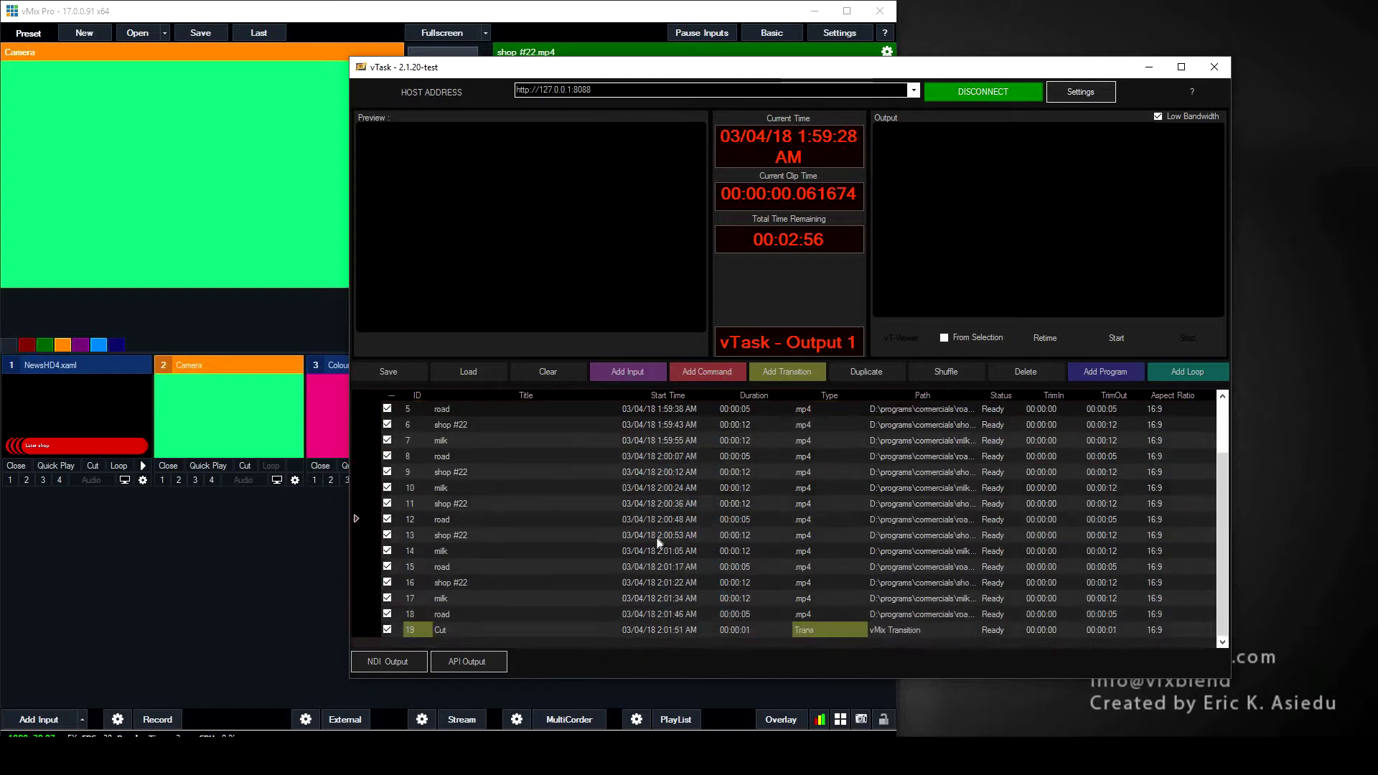
{"action": "scroll", "coordinate": [654, 548], "scroll_direction": "up", "scroll_amount": 2}
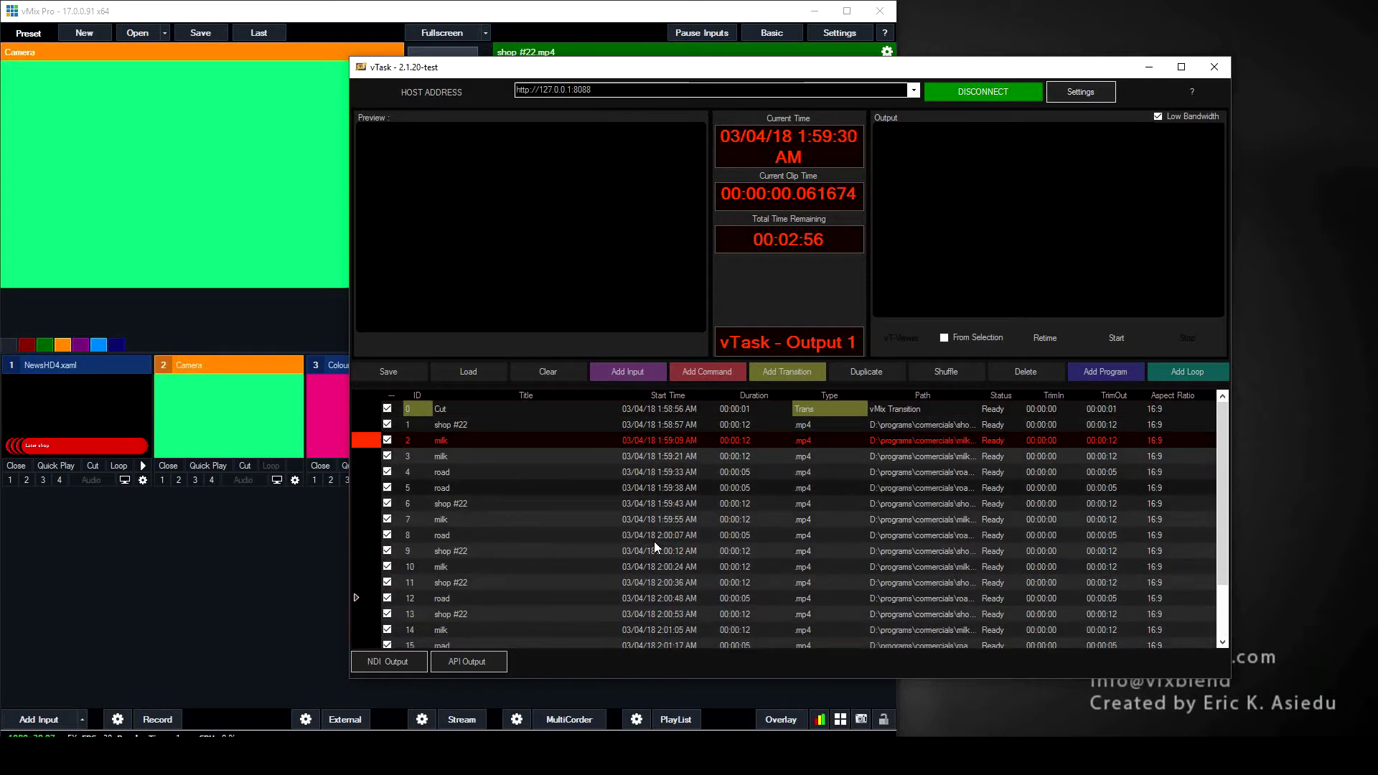
{"action": "left_click", "coordinate": [618, 548]}
{"action": "left_click", "coordinate": [634, 441]}
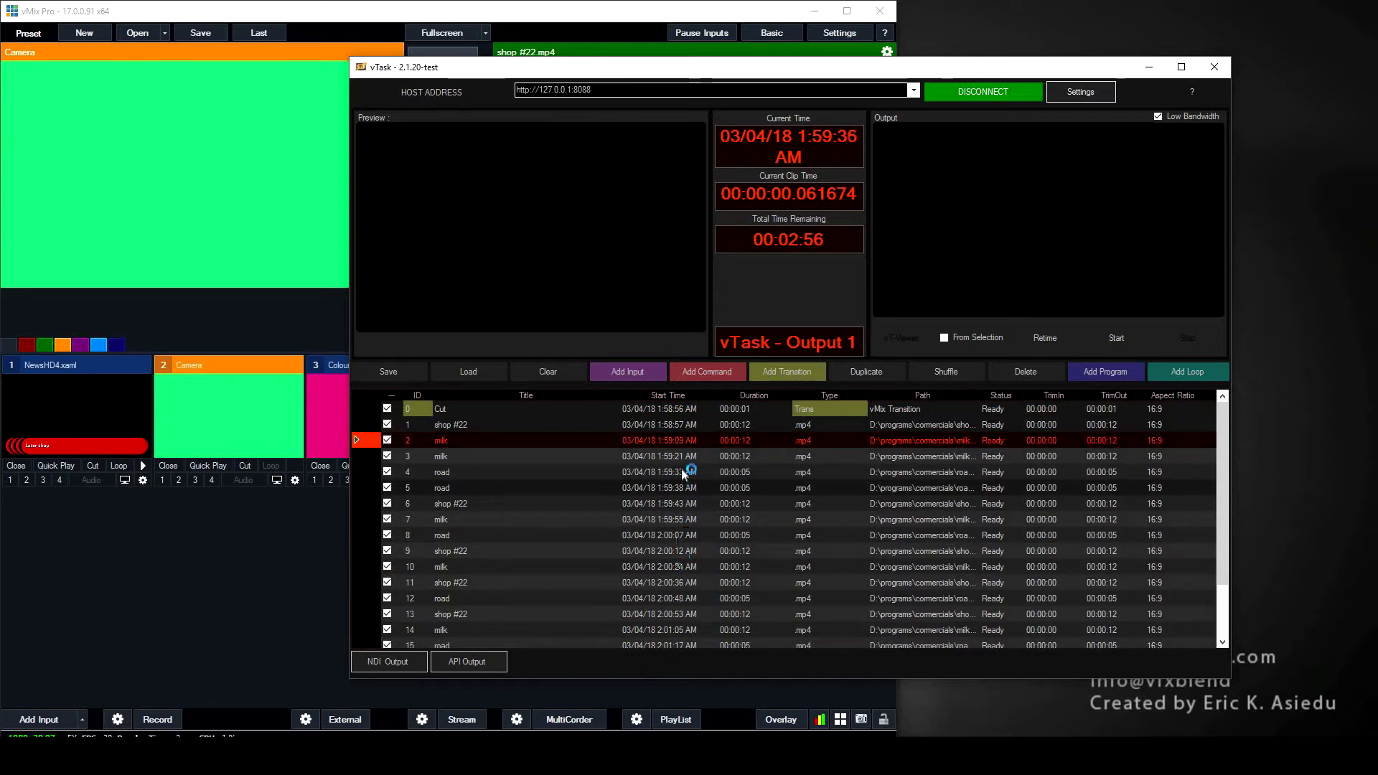
{"action": "scroll", "coordinate": [652, 544], "scroll_direction": "down", "scroll_amount": 2}
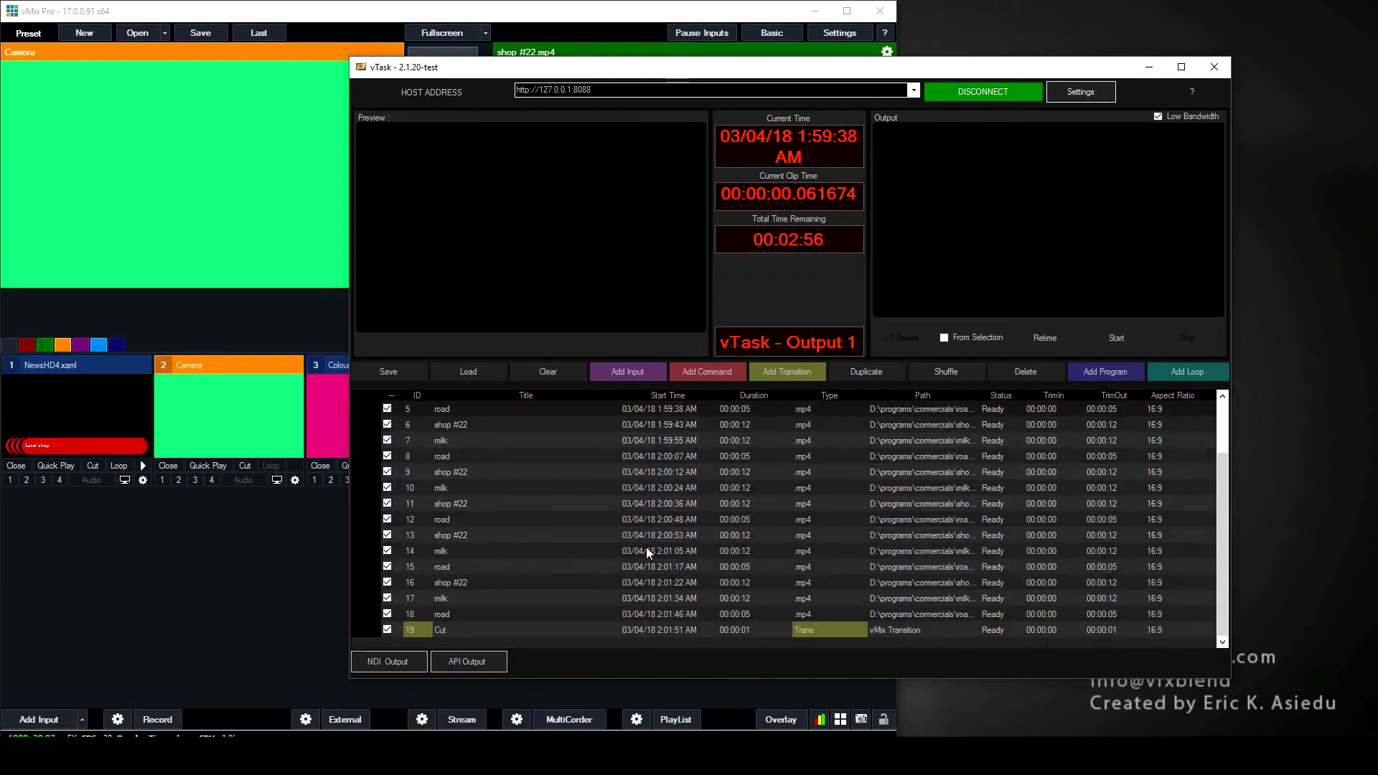
{"action": "scroll", "coordinate": [646, 547], "scroll_direction": "up", "scroll_amount": 2}
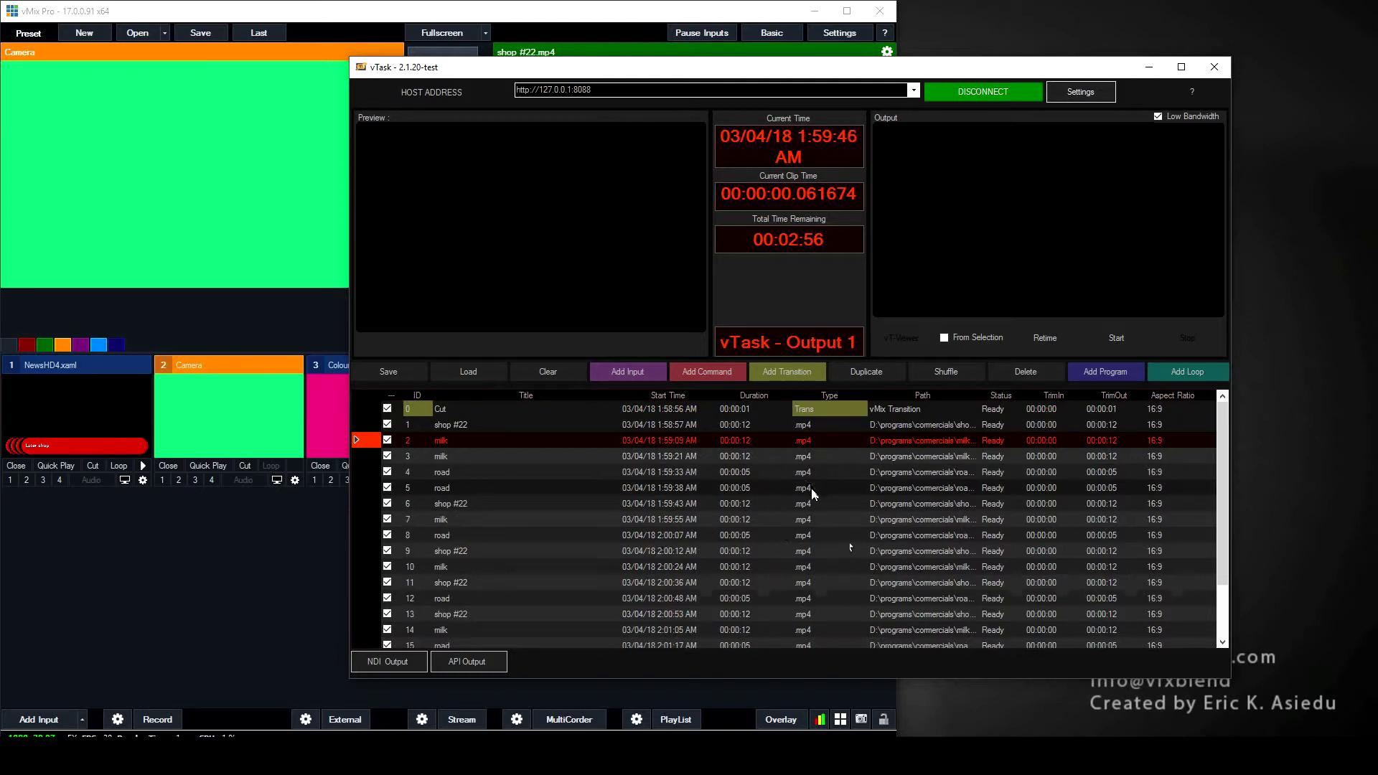
{"action": "left_click", "coordinate": [663, 419]}
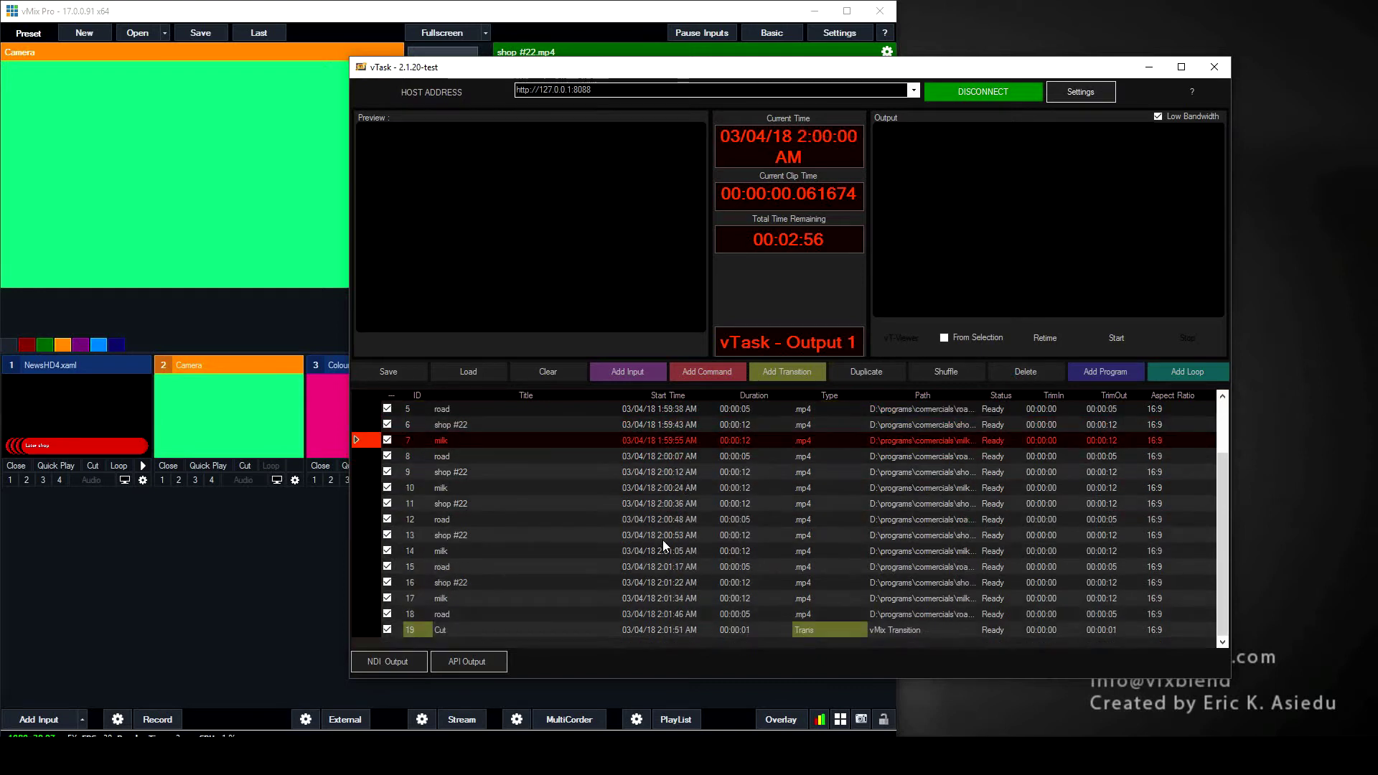
{"action": "left_click", "coordinate": [677, 629], "text": "shift"}
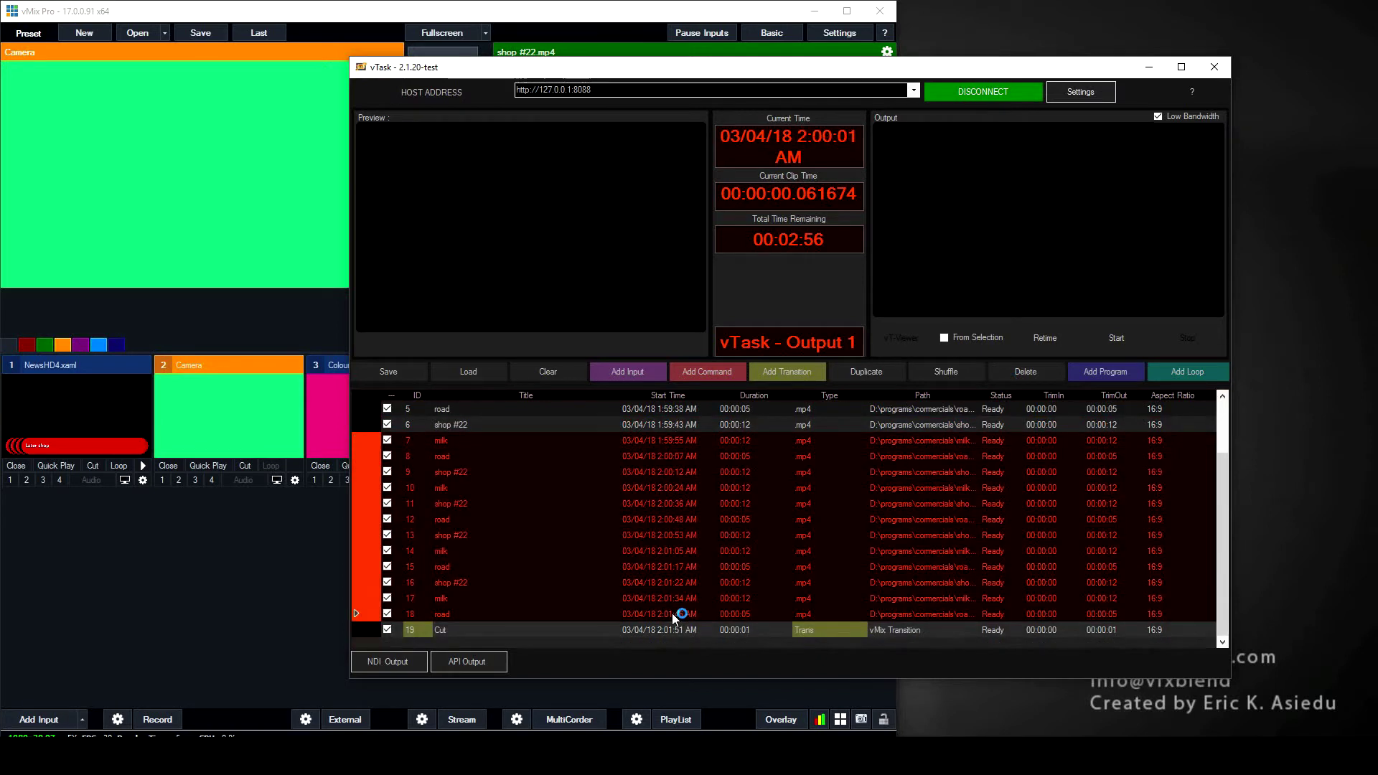
{"action": "left_click", "coordinate": [1025, 372]}
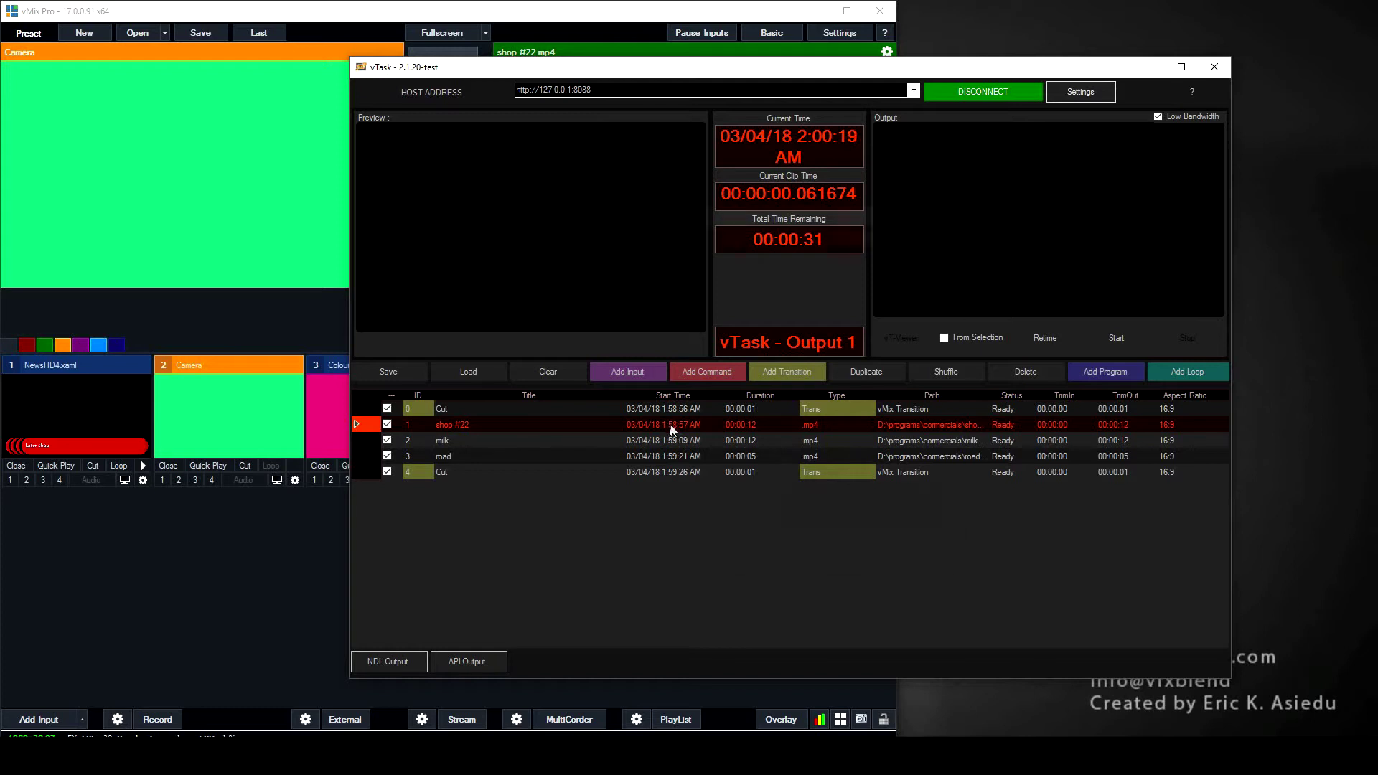
Set the start date of the shop #22 clip in row 1 to March 6, 2018.
{"action": "double_click", "coordinate": [673, 427]}
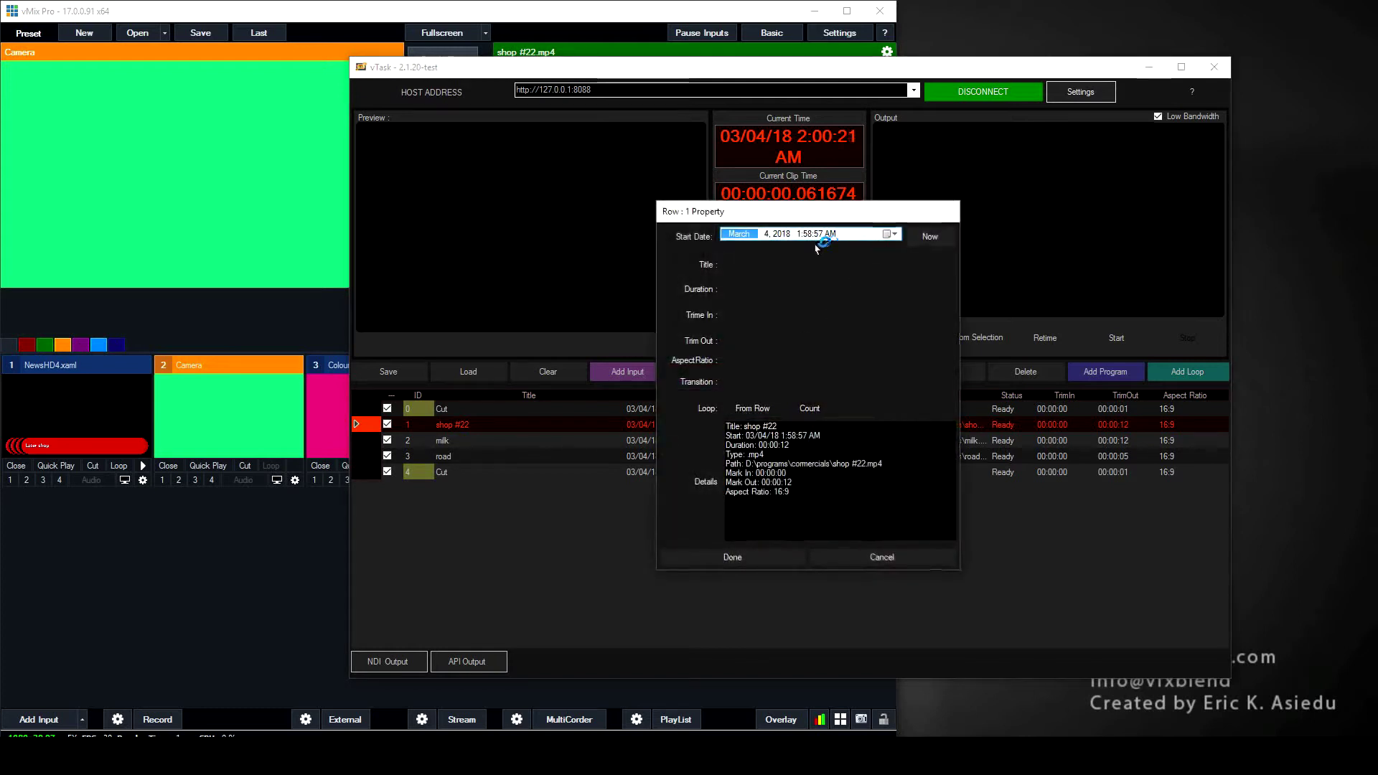
{"action": "left_click", "coordinate": [886, 240]}
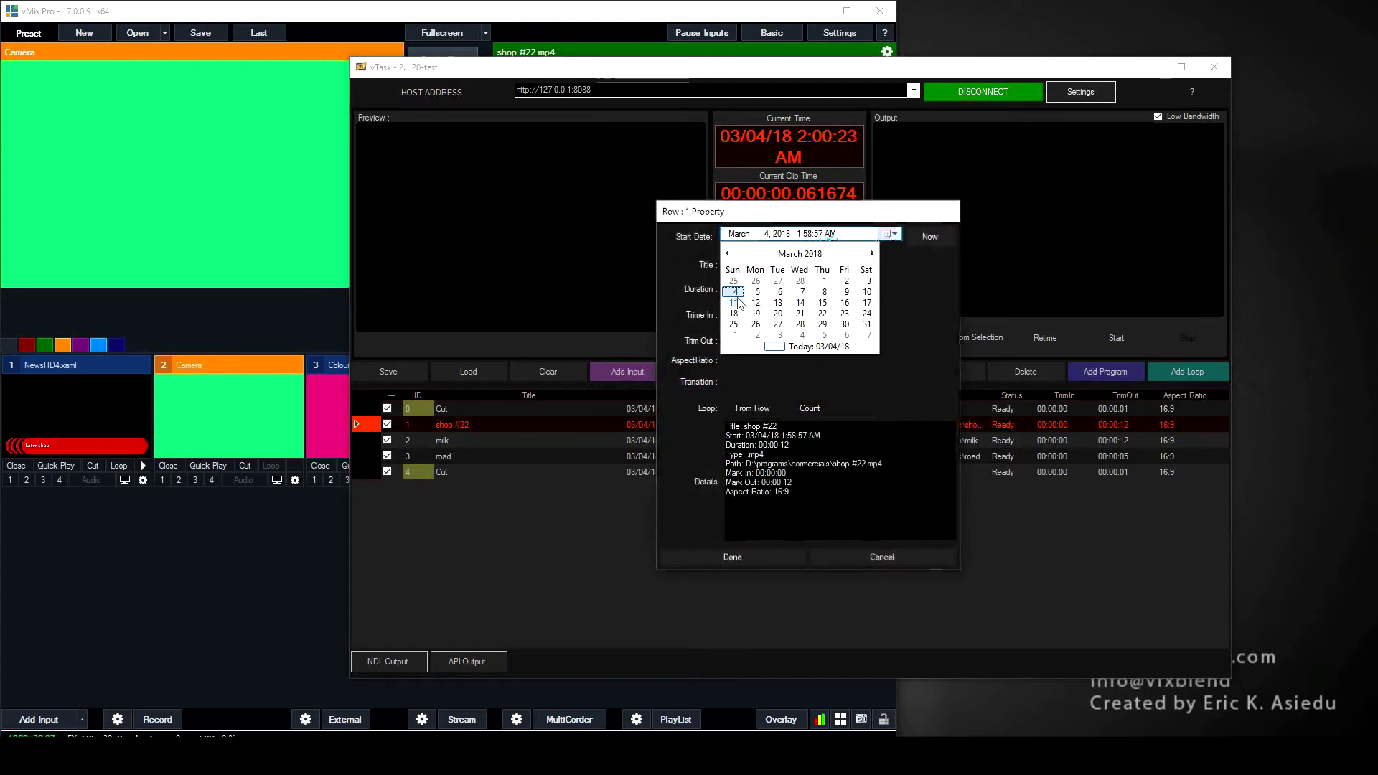
{"action": "left_click", "coordinate": [777, 292]}
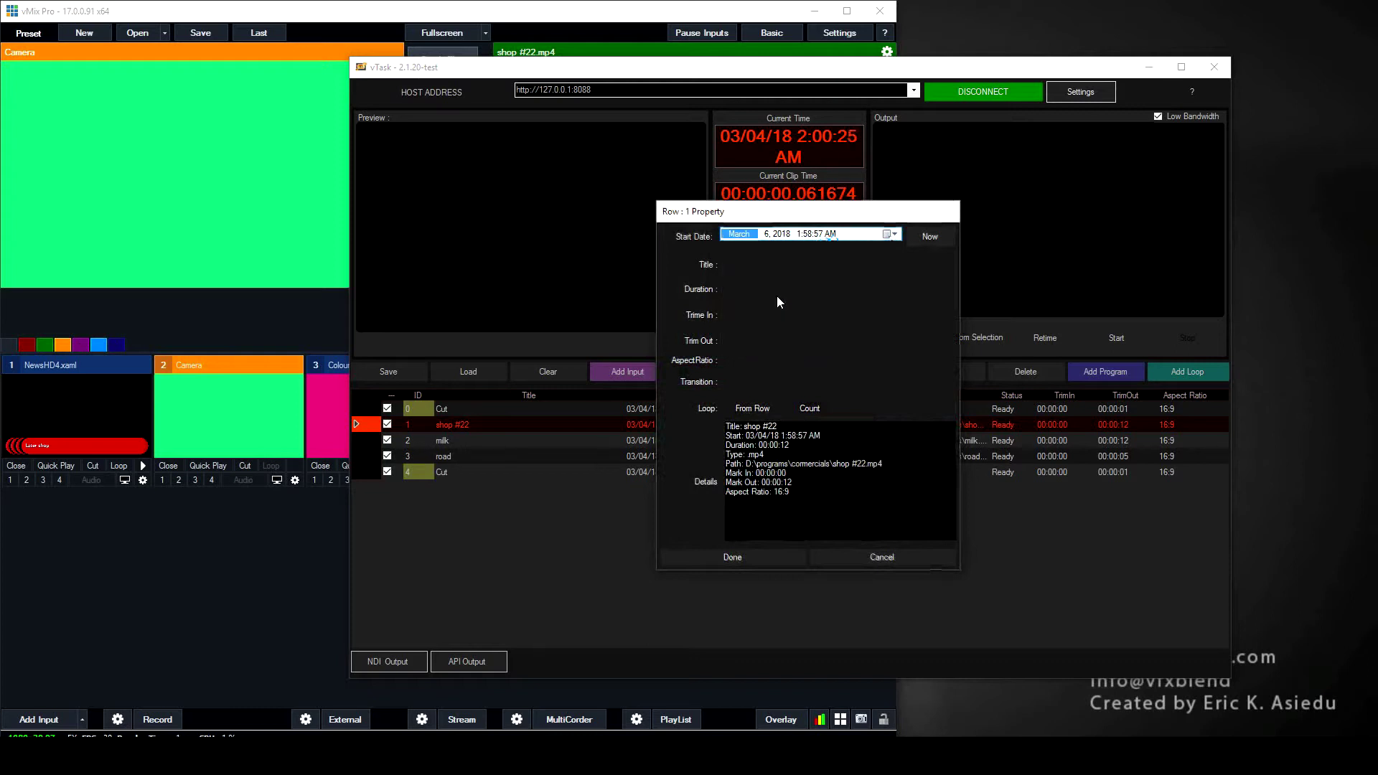
{"action": "left_click", "coordinate": [772, 554]}
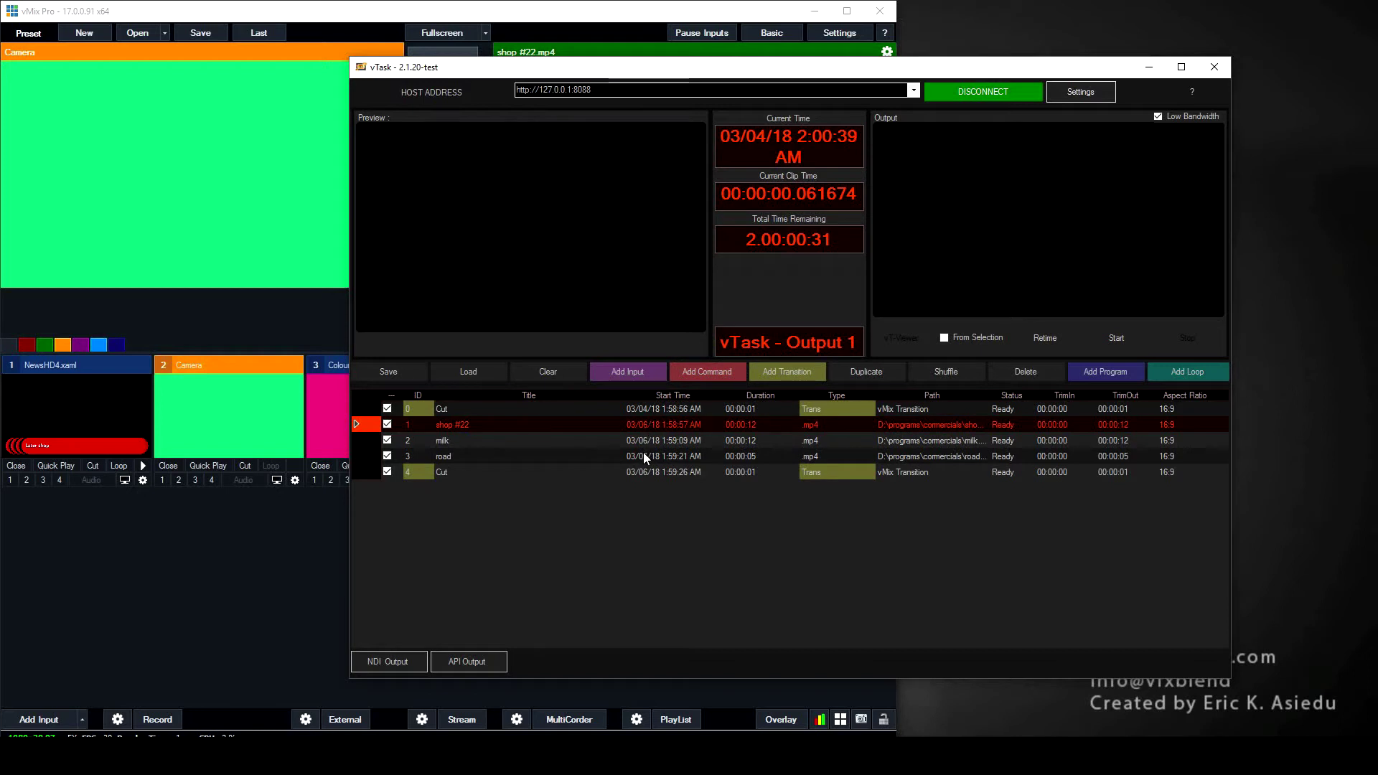
Duplicate the shop #22 clip and place the copy between the milk and road clips.
{"action": "left_click_drag", "start_coordinate": [643, 456], "coordinate": [467, 424]}
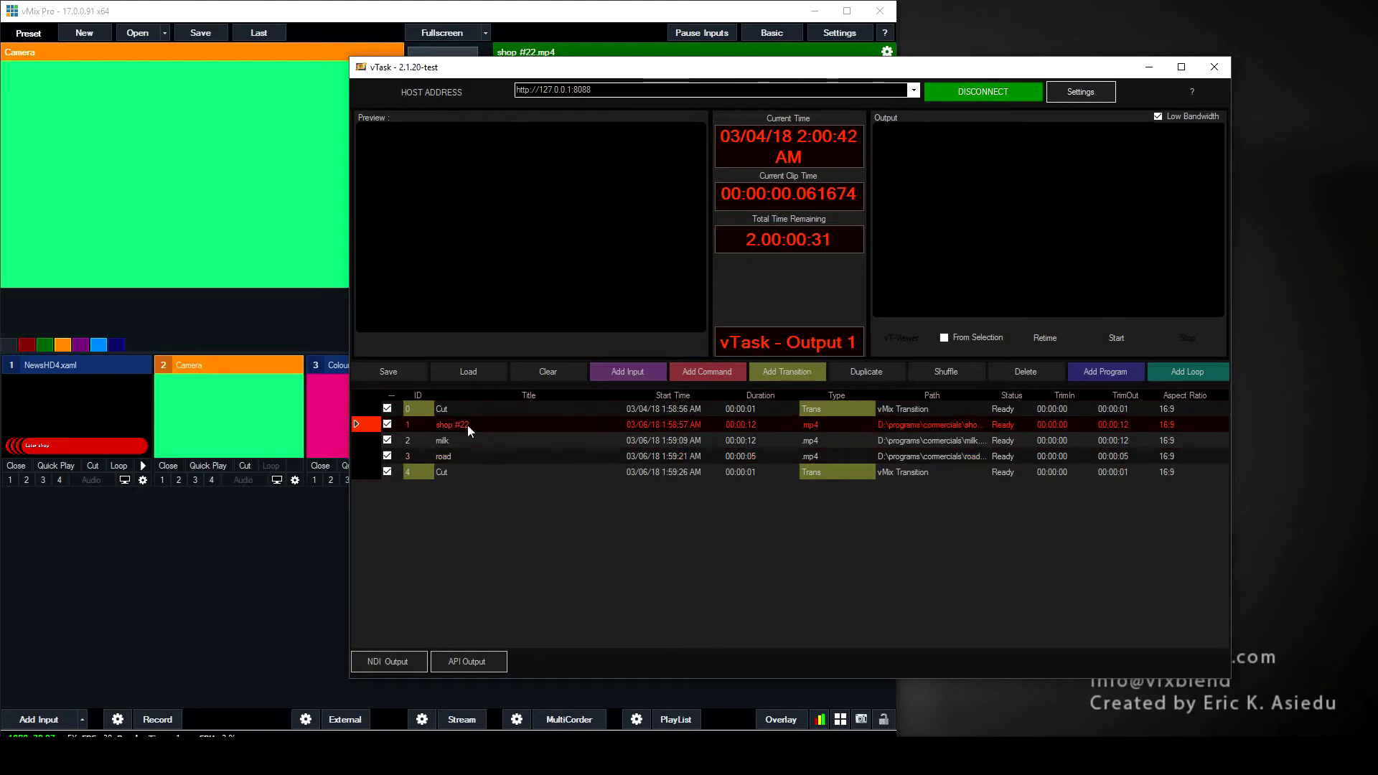
{"action": "left_click", "coordinate": [874, 379]}
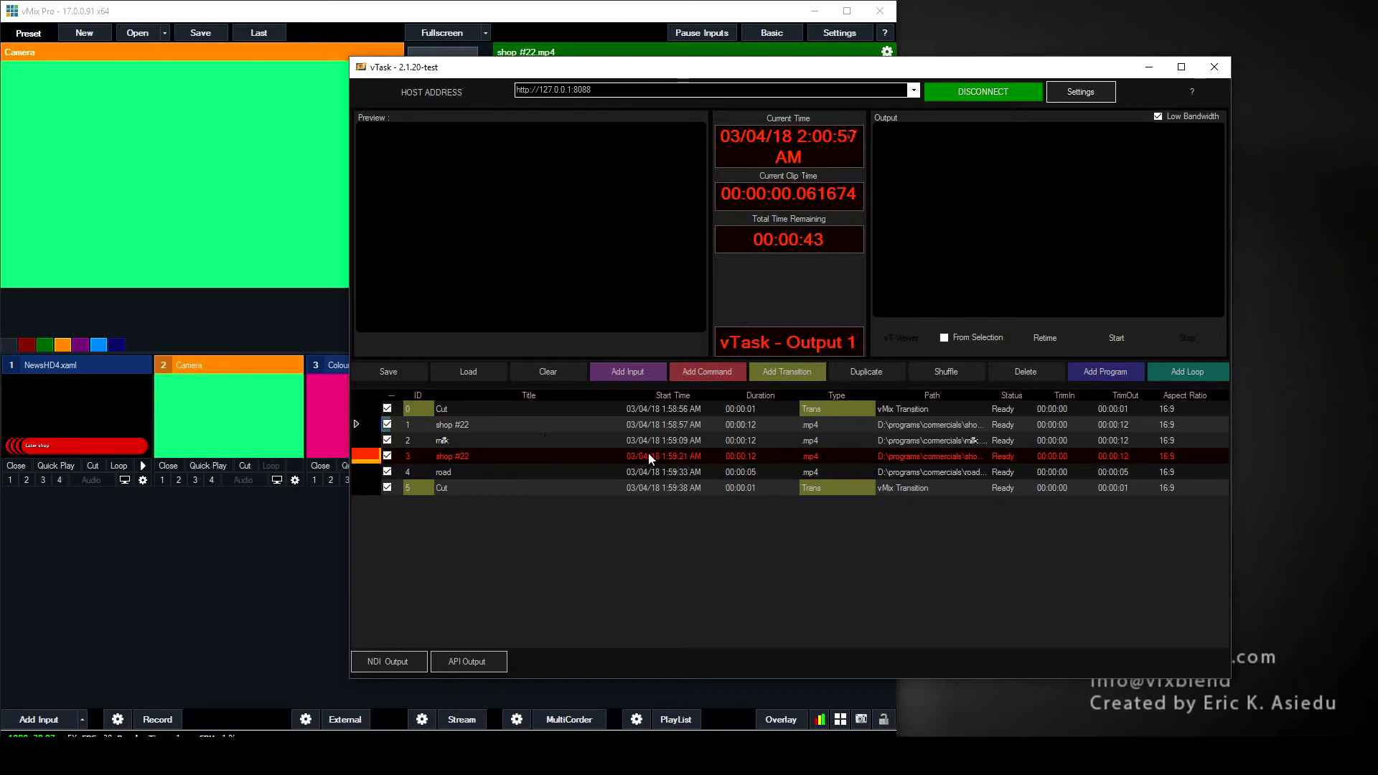
Select the shop #22 clip in row 1 and set the Retime mode to Schedule.
{"action": "left_click", "coordinate": [548, 428]}
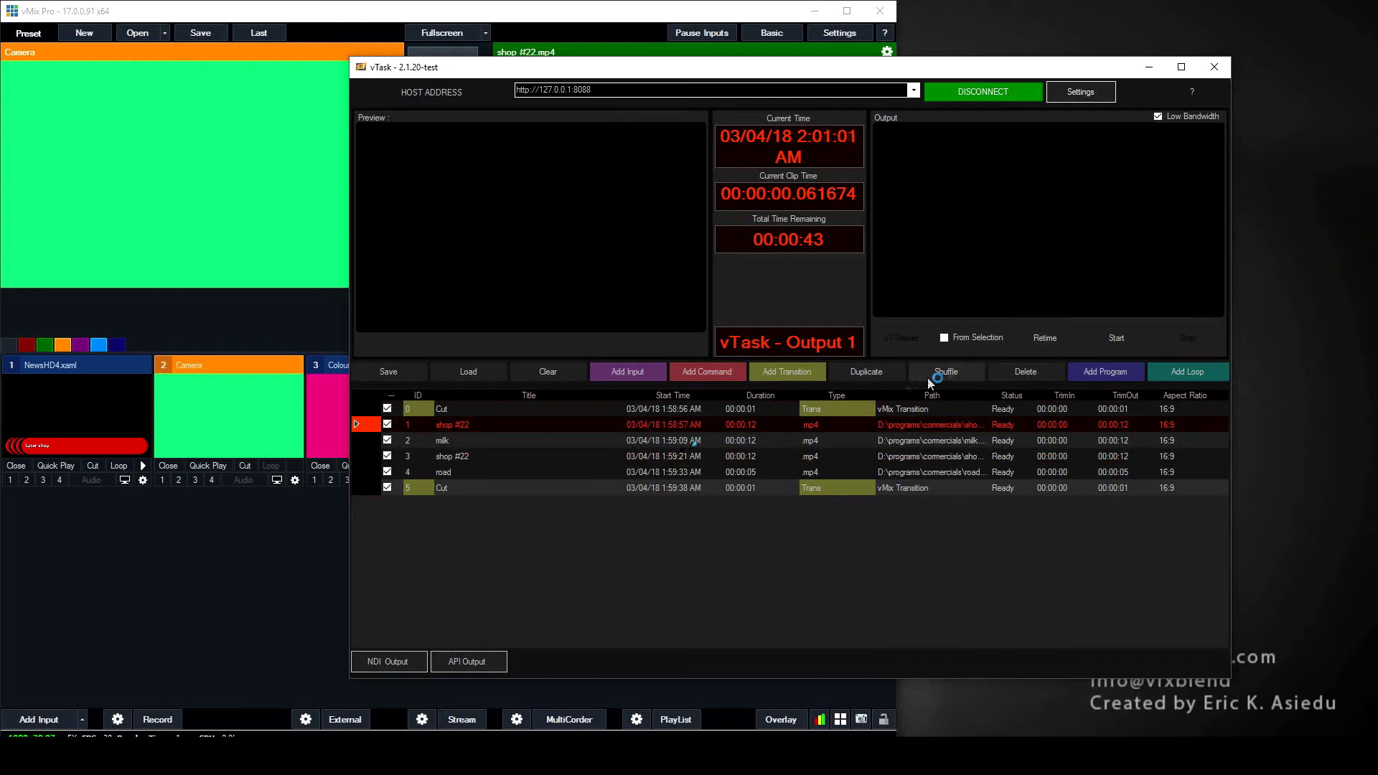
{"action": "left_click", "coordinate": [1046, 342]}
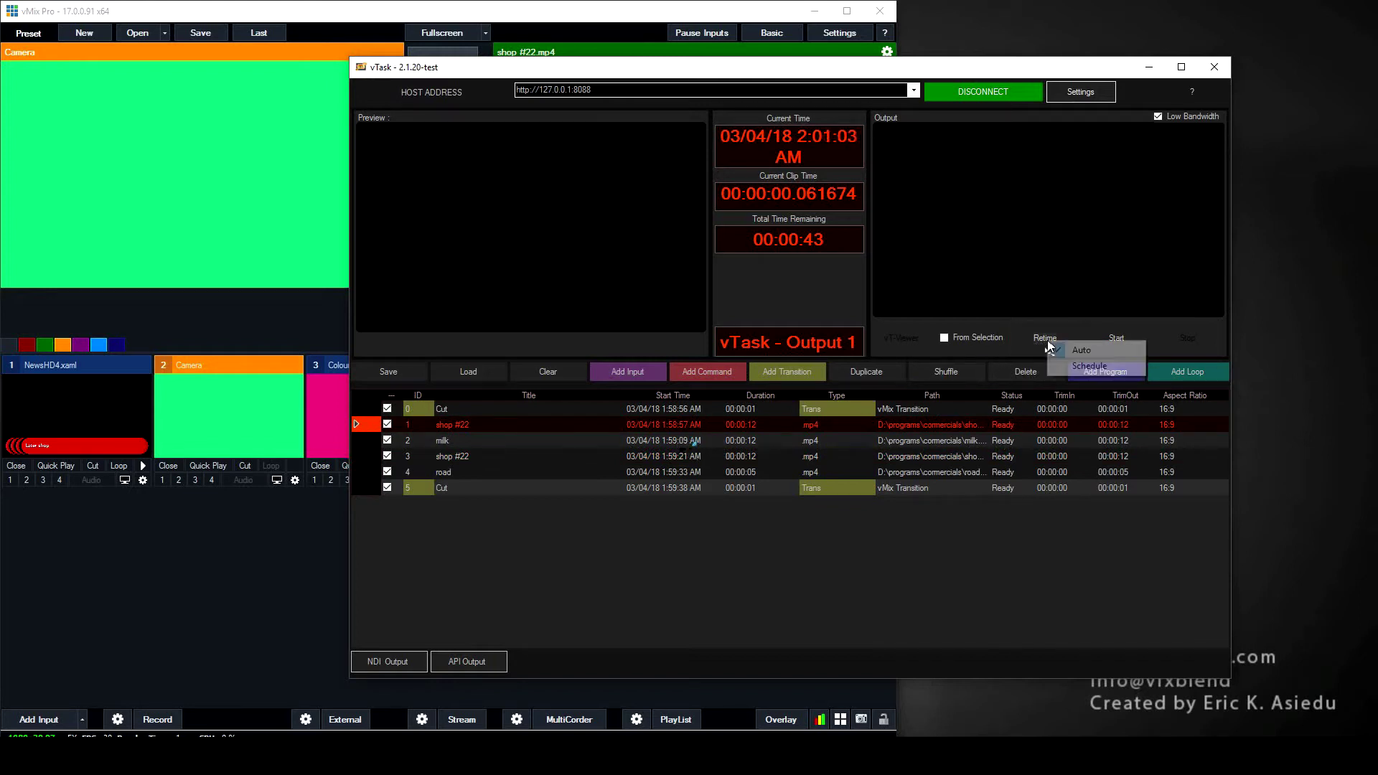
{"action": "left_click", "coordinate": [1093, 368]}
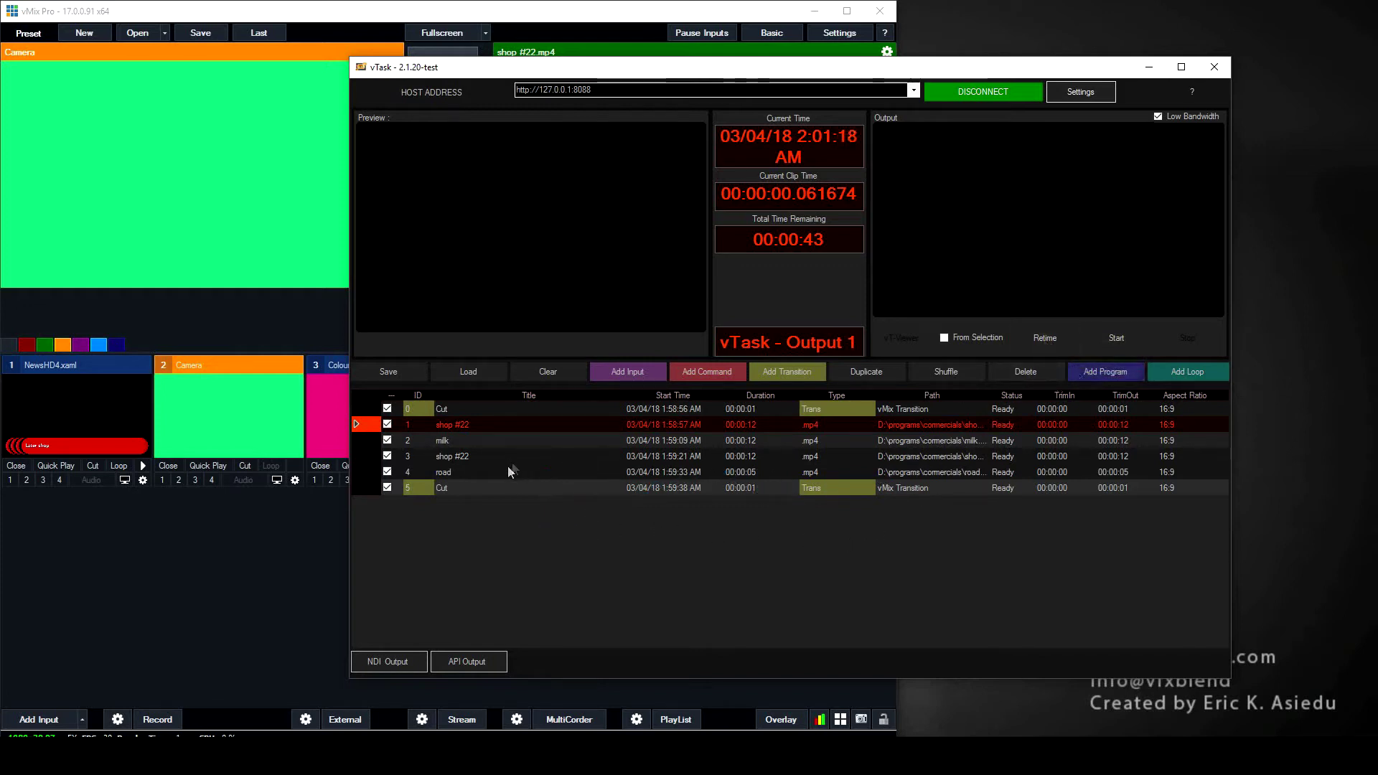
Select the road clip and retime the playlist in Auto mode.
{"action": "left_click", "coordinate": [677, 473]}
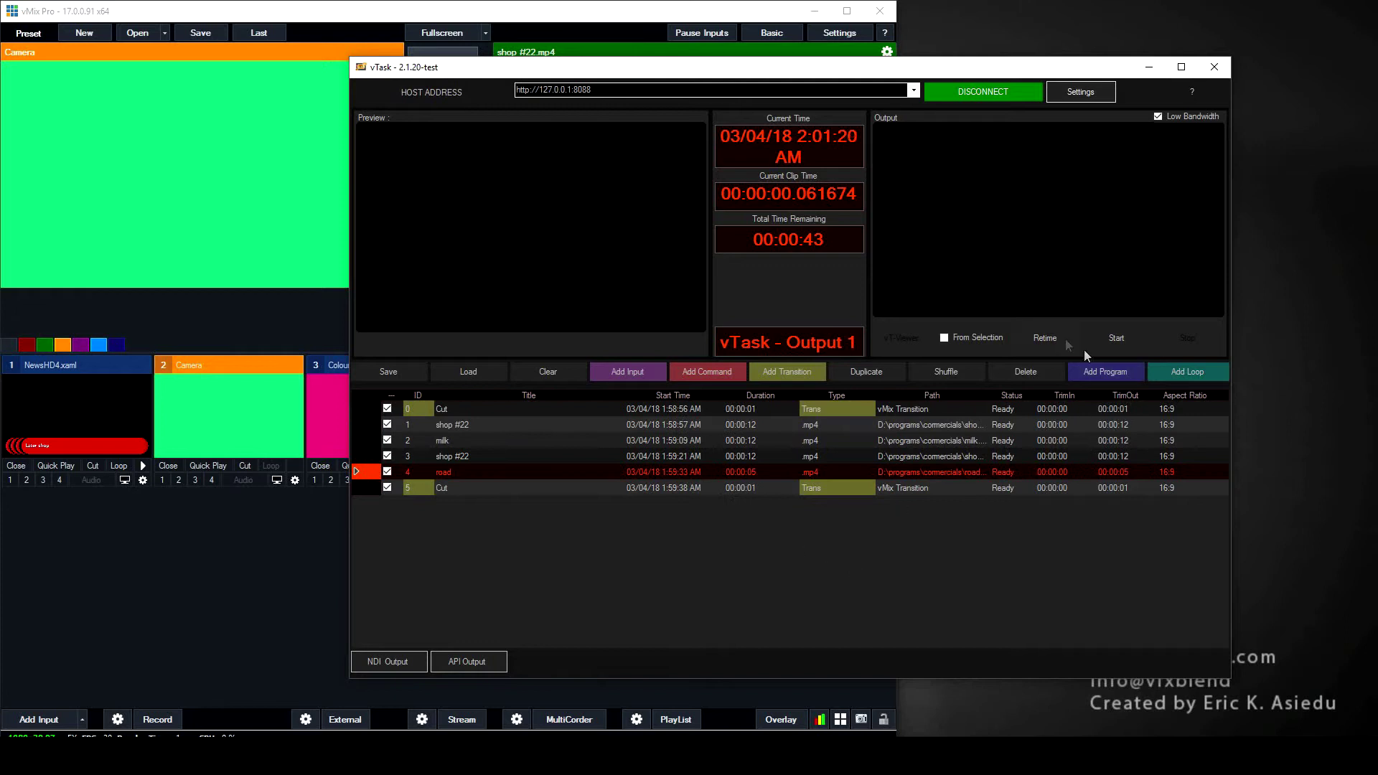
{"action": "left_click", "coordinate": [1045, 343]}
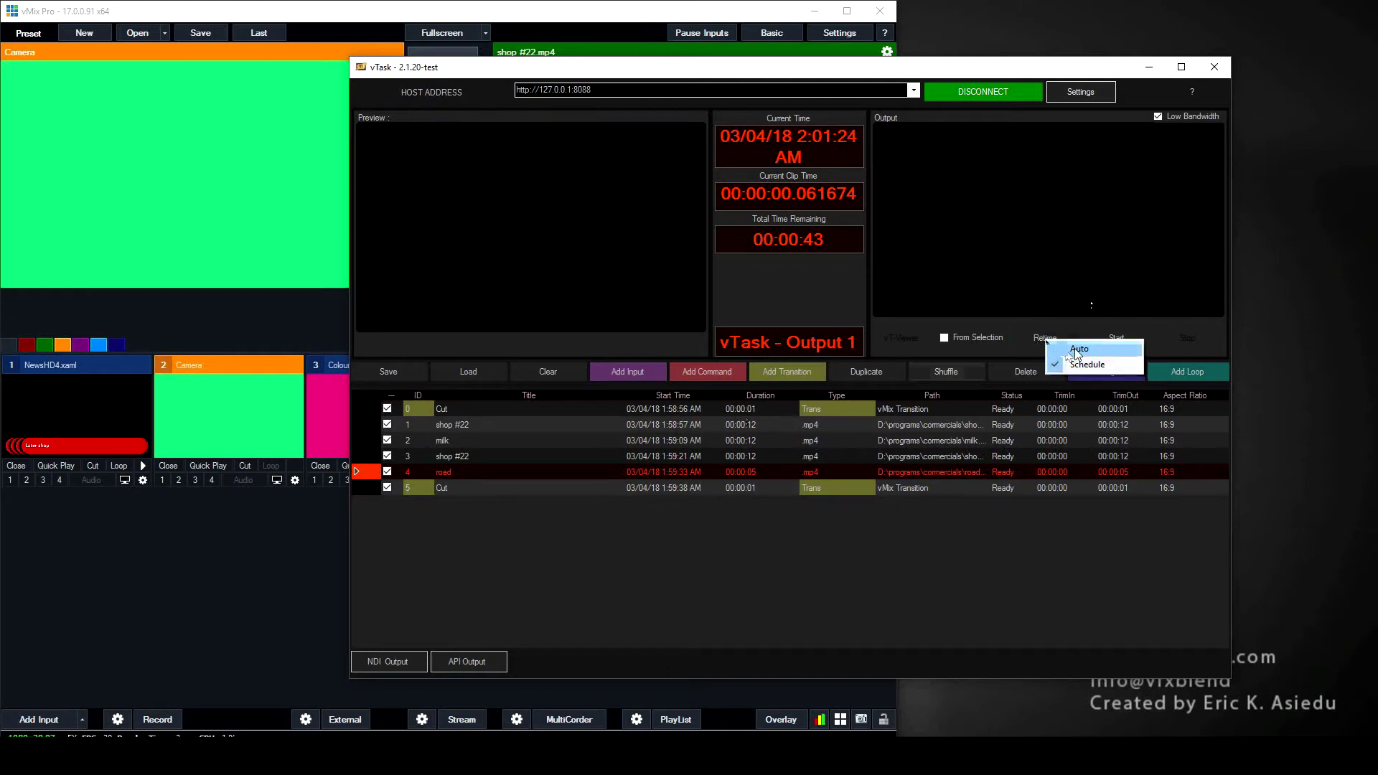
{"action": "left_click", "coordinate": [1045, 343]}
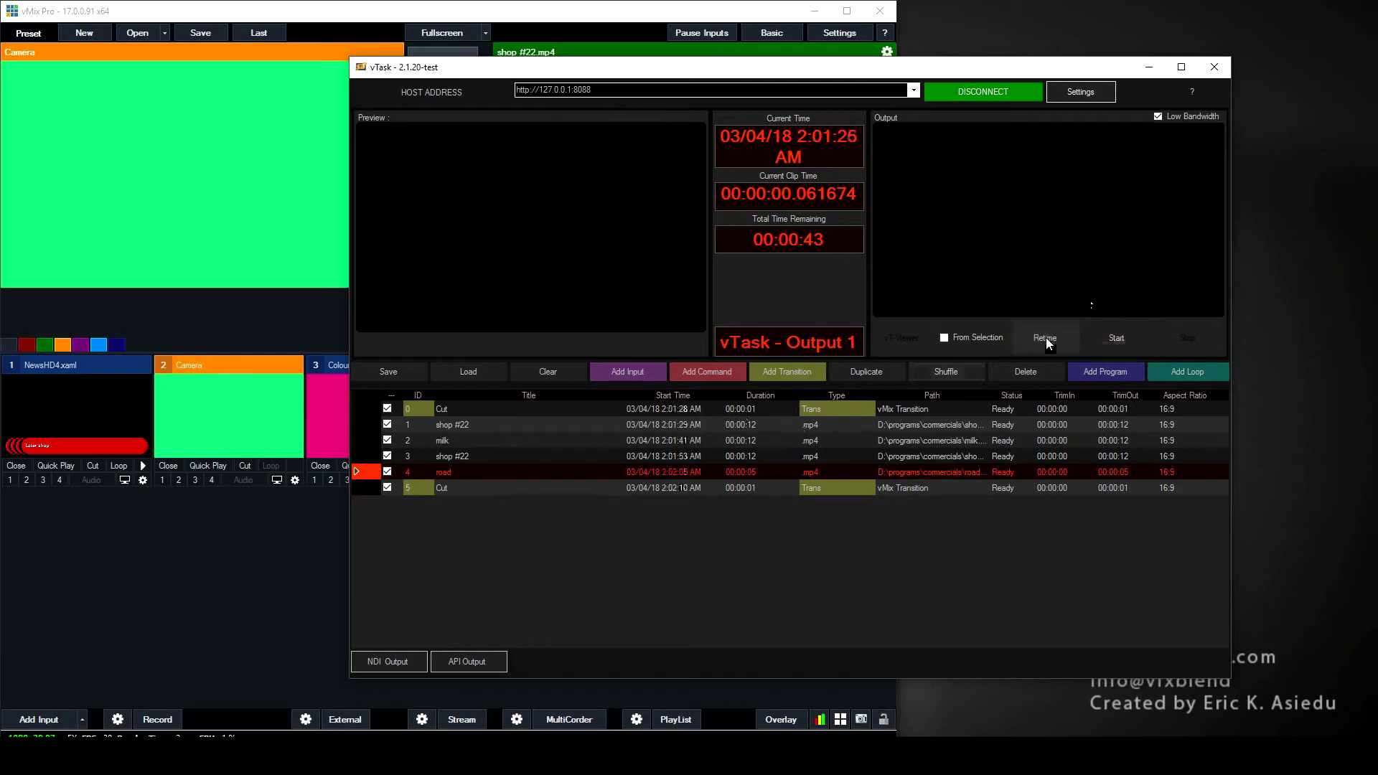
Place the two shop #22 clips together above milk and duplicate the second one four times.
{"action": "left_click_drag", "start_coordinate": [666, 425], "coordinate": [700, 435]}
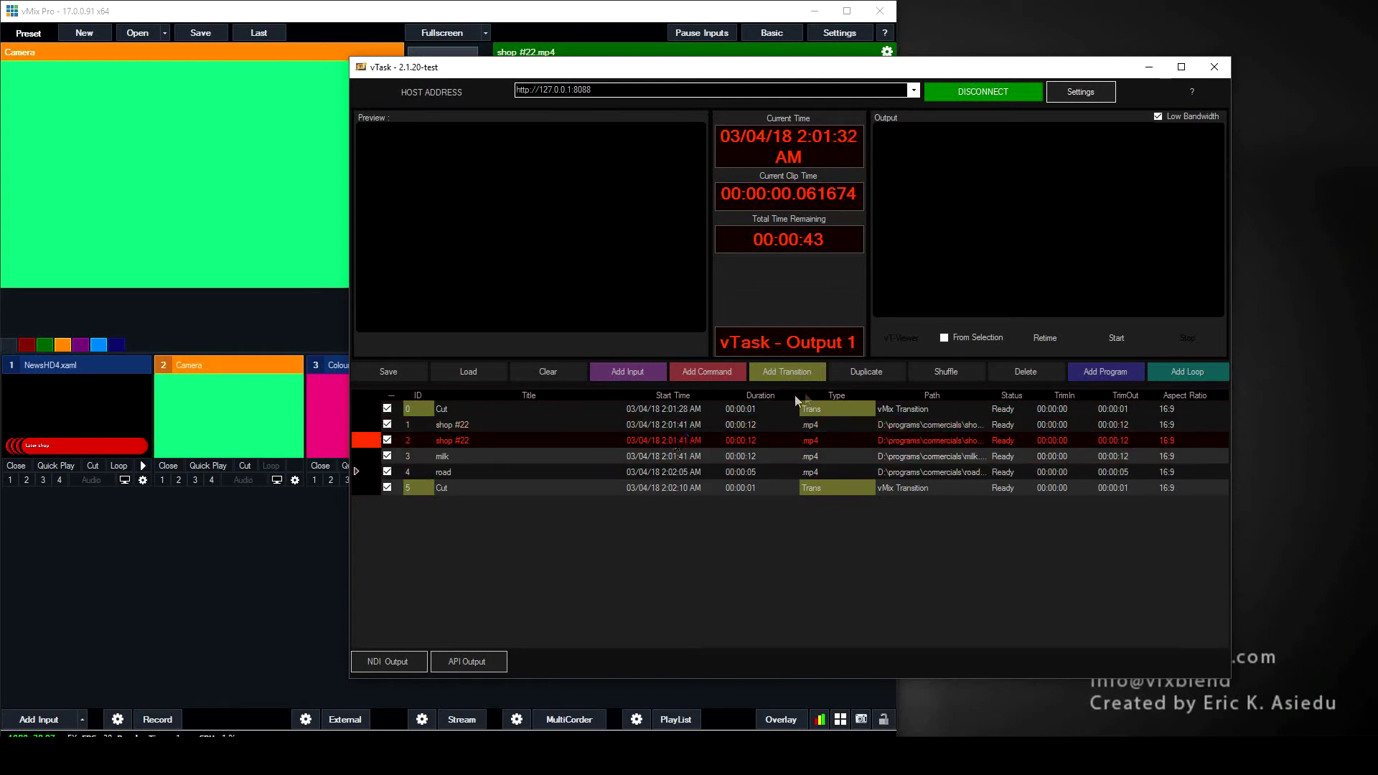
{"action": "left_click", "coordinate": [874, 373]}
{"action": "left_click", "coordinate": [875, 373]}
{"action": "left_click", "coordinate": [876, 372]}
{"action": "left_click", "coordinate": [875, 372]}
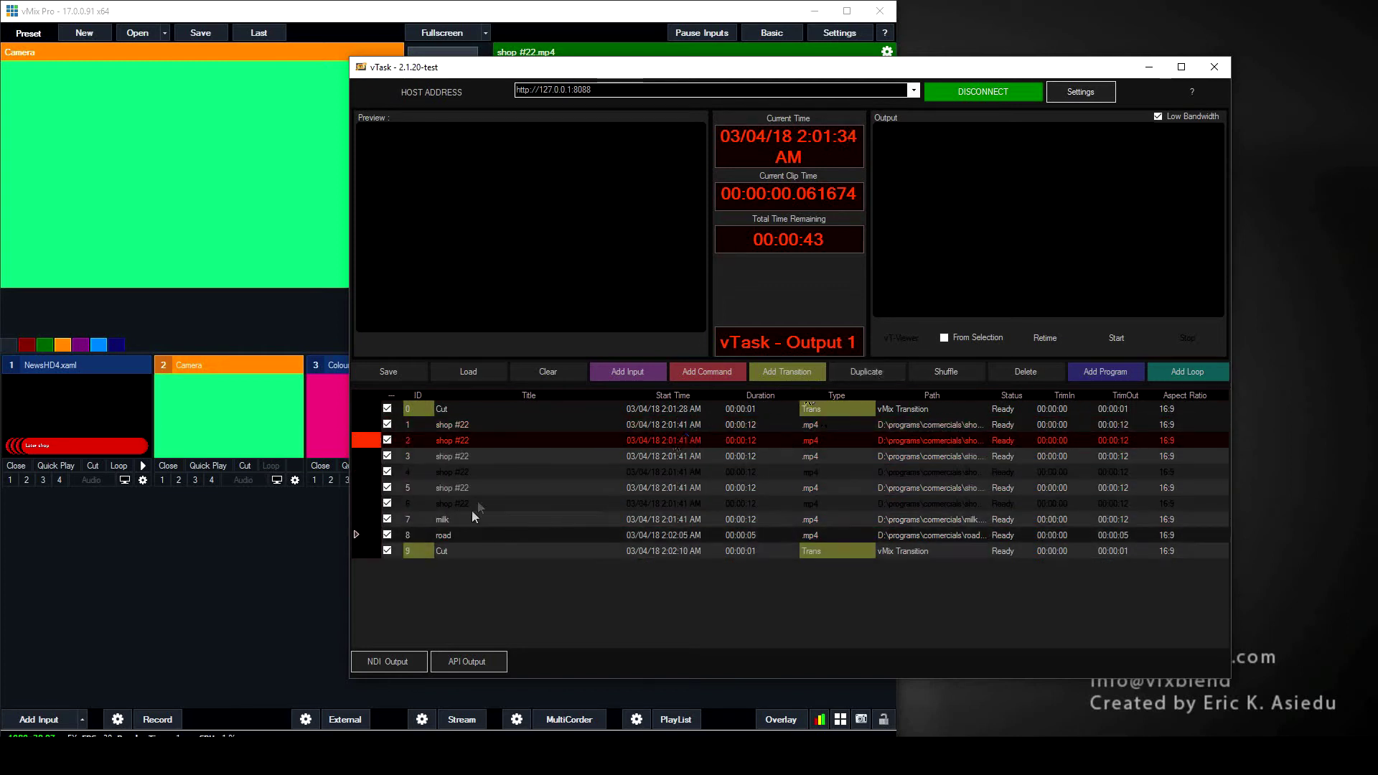
Update the first Cut transition's start to the current time and delete the extra shop #22 clips, keeping one above milk.
{"action": "double_click", "coordinate": [385, 412]}
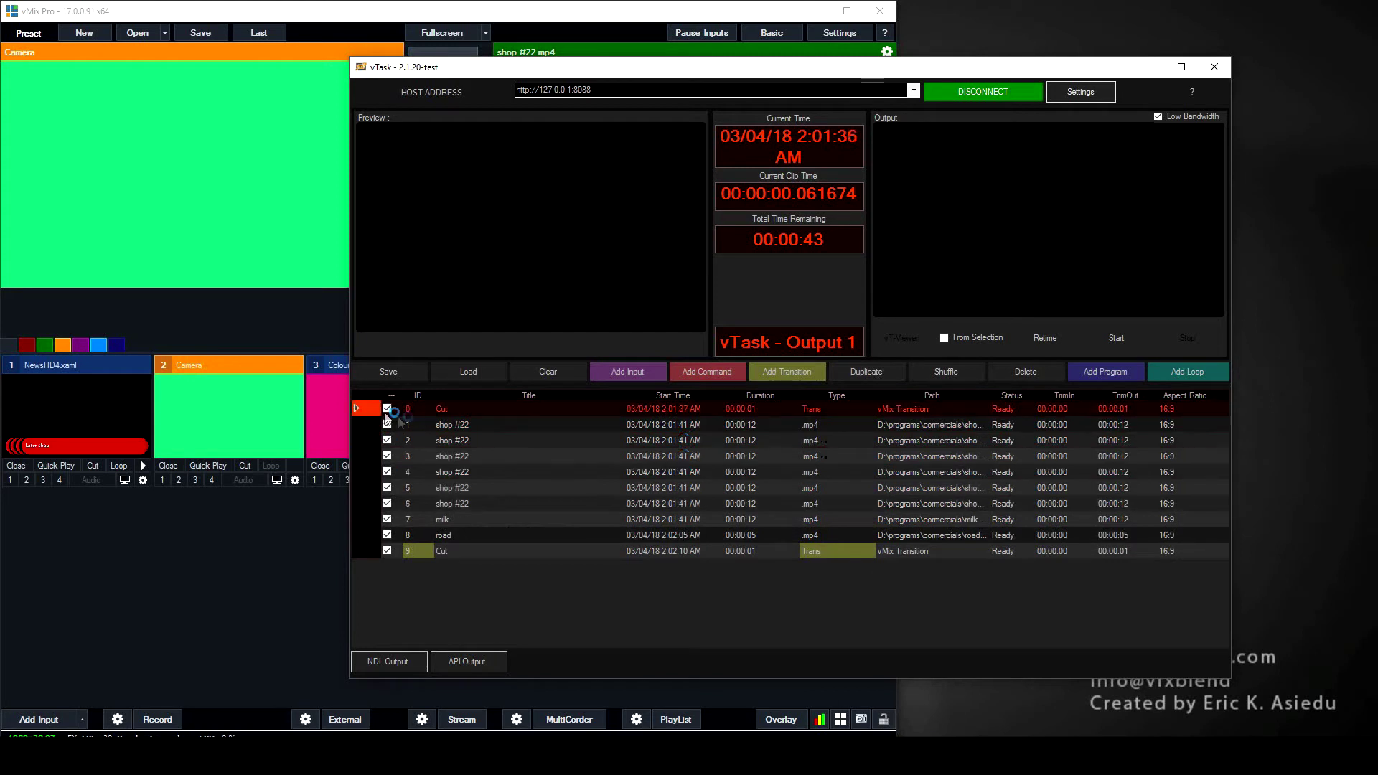
{"action": "left_click", "coordinate": [492, 426]}
{"action": "left_click", "coordinate": [501, 456], "text": "shift"}
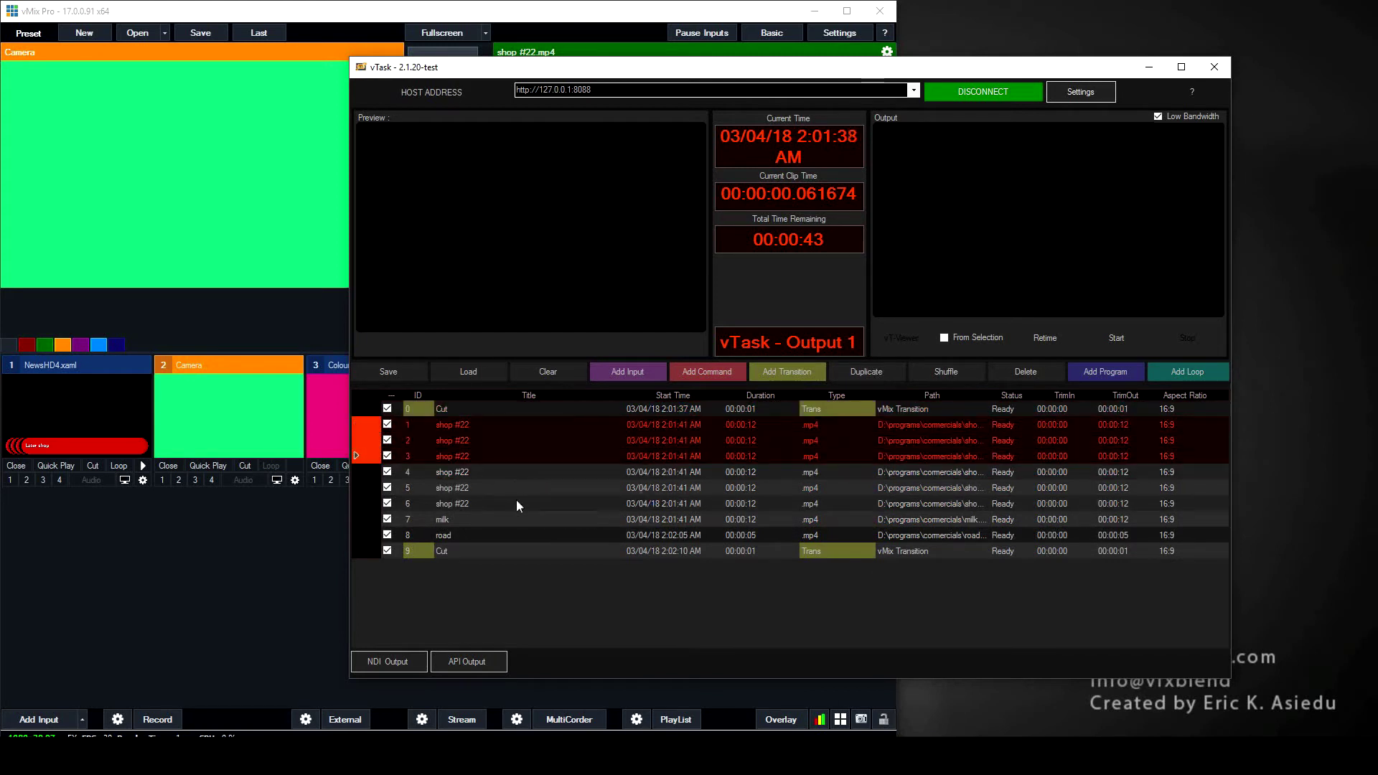
{"action": "key", "text": "Delete"}
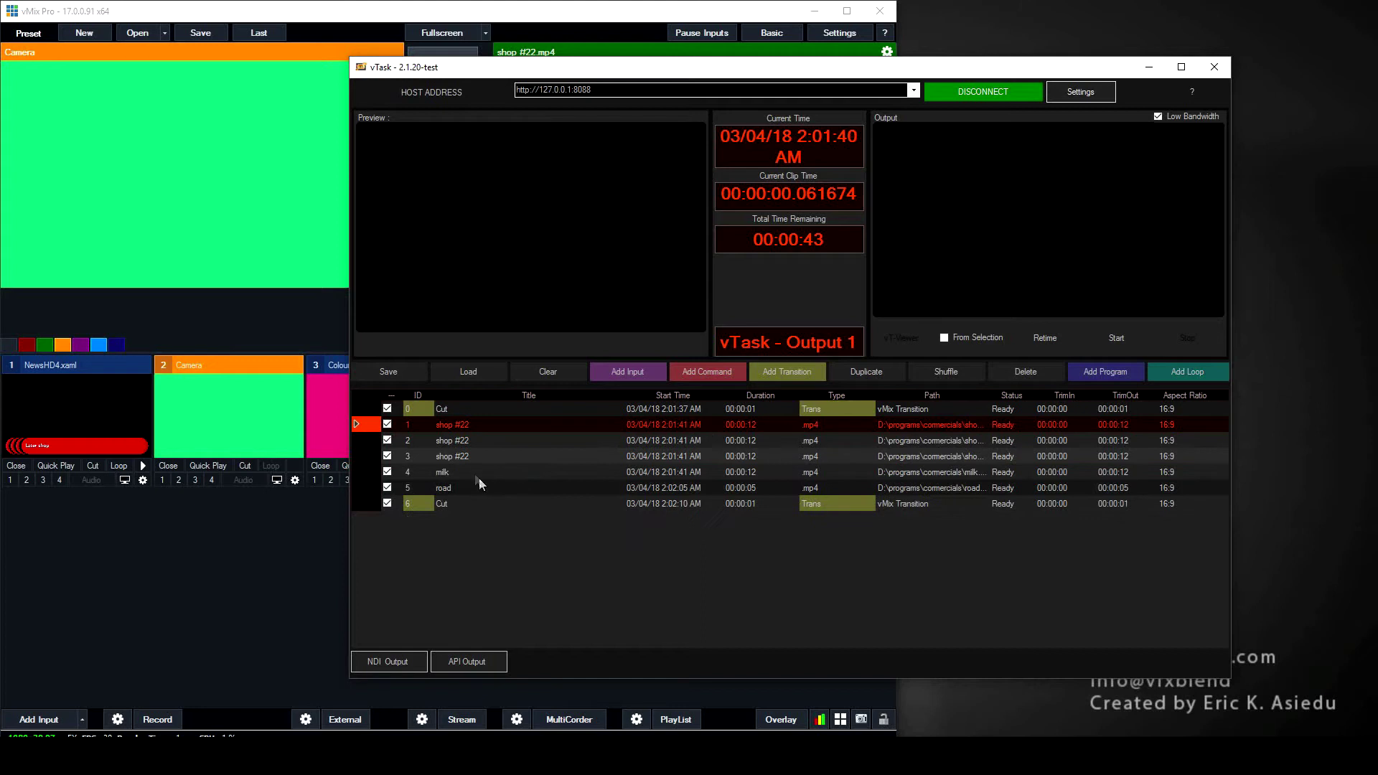
{"action": "left_click", "coordinate": [482, 443], "text": "ctrl"}
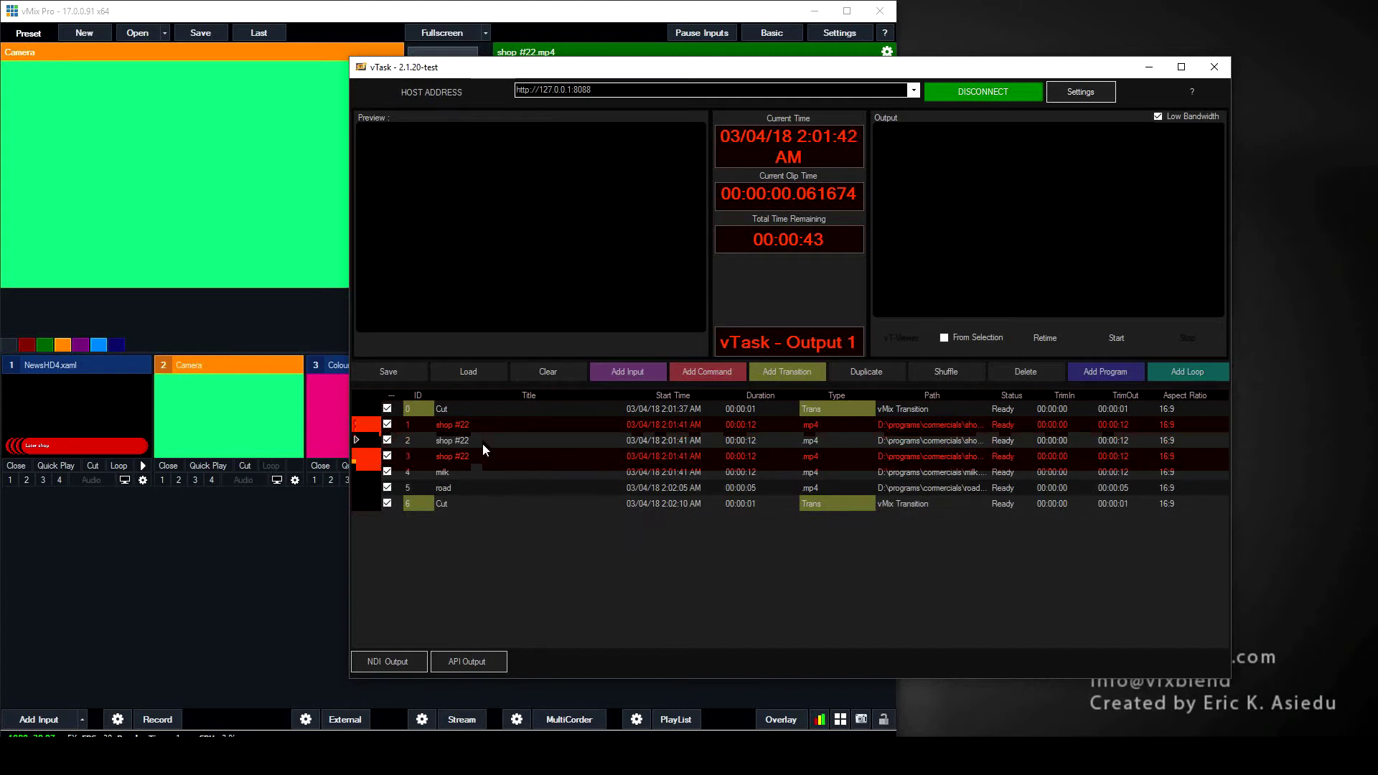
{"action": "left_click", "coordinate": [1025, 371]}
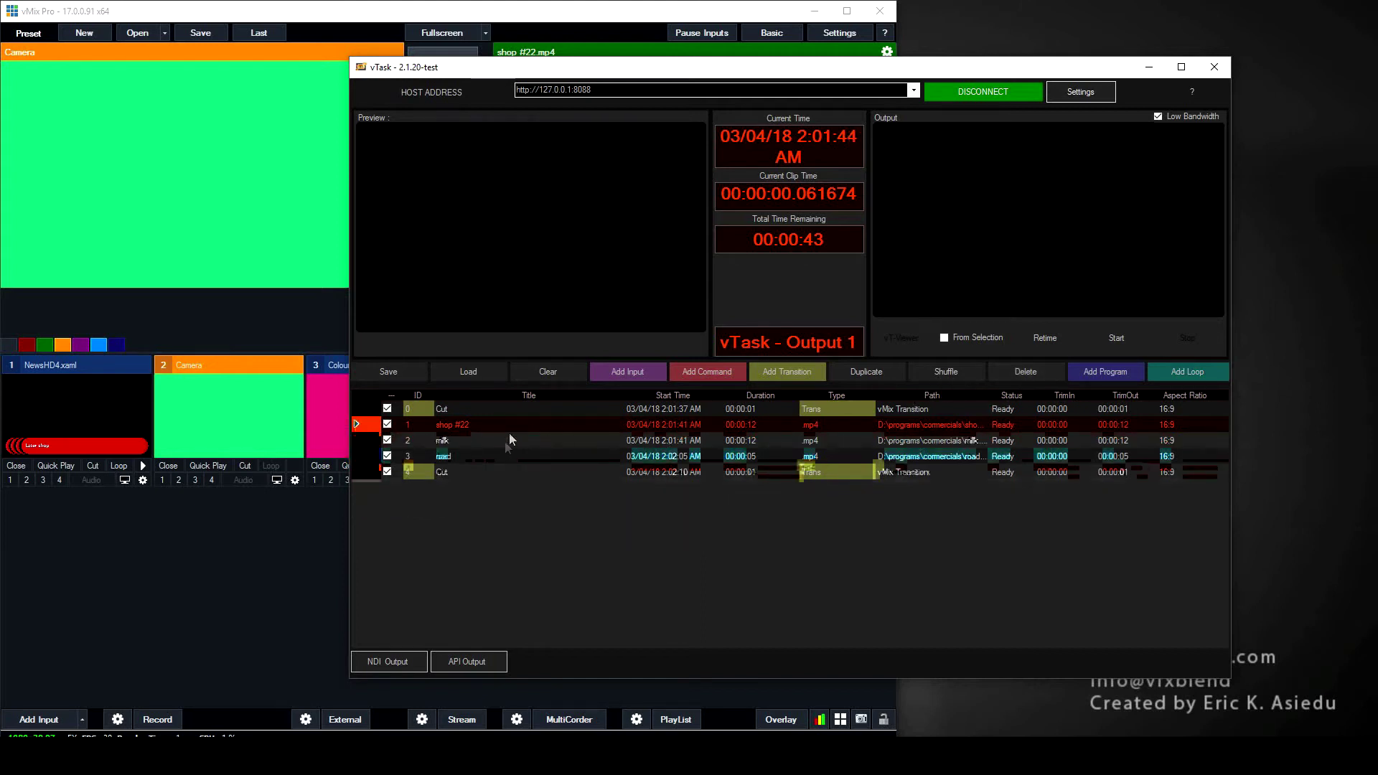
Set the start date of the shop #22 clip in row 1 to March 7, 2018 and recheck its properties.
{"action": "double_click", "coordinate": [656, 424]}
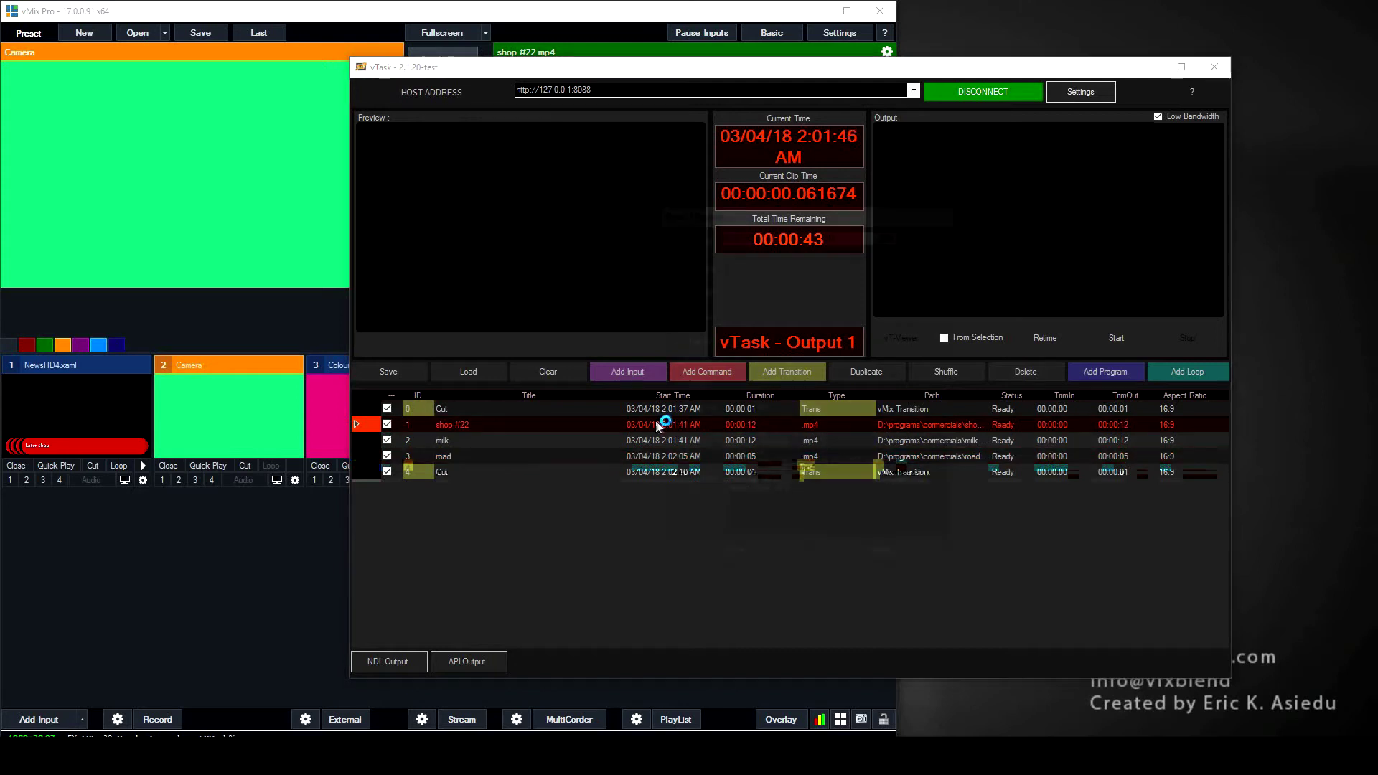
{"action": "left_click", "coordinate": [890, 234]}
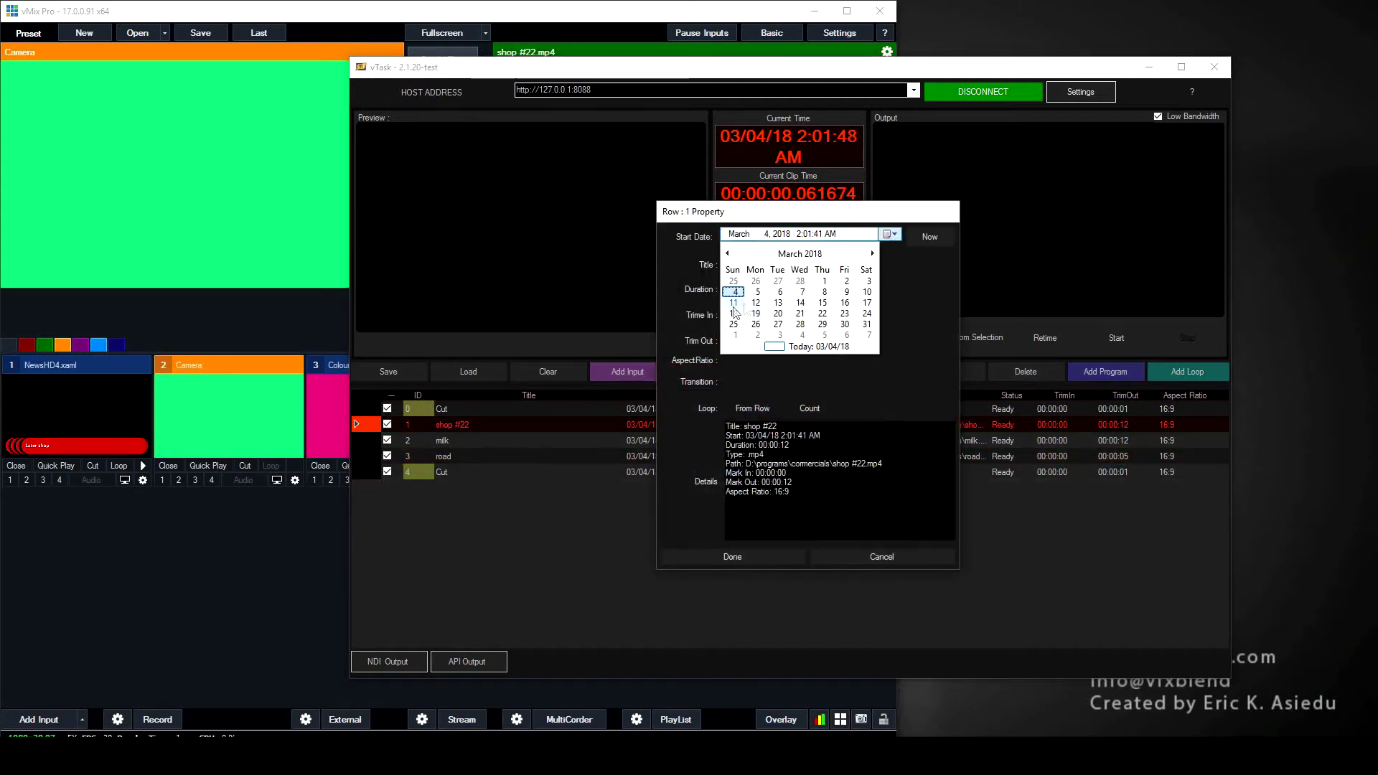
{"action": "left_click", "coordinate": [804, 293]}
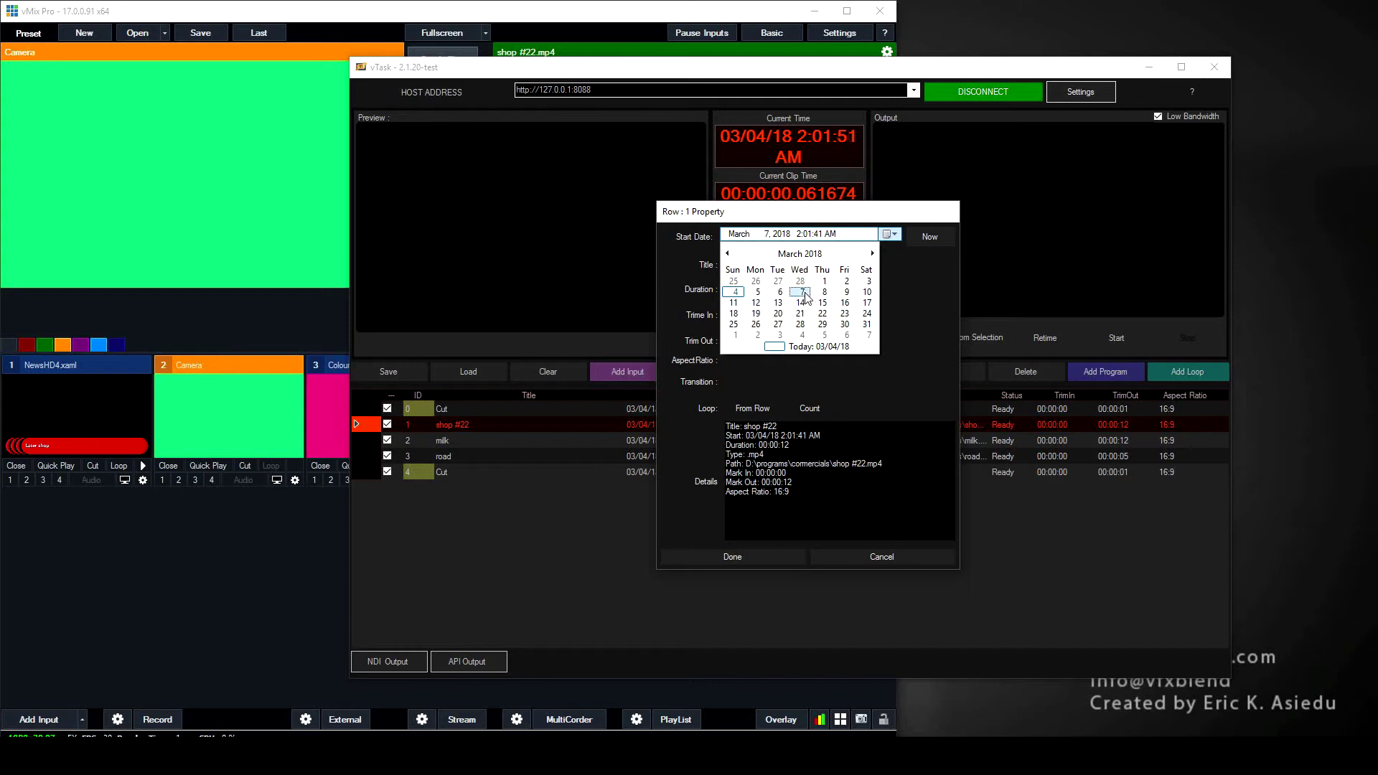
{"action": "left_click", "coordinate": [735, 557]}
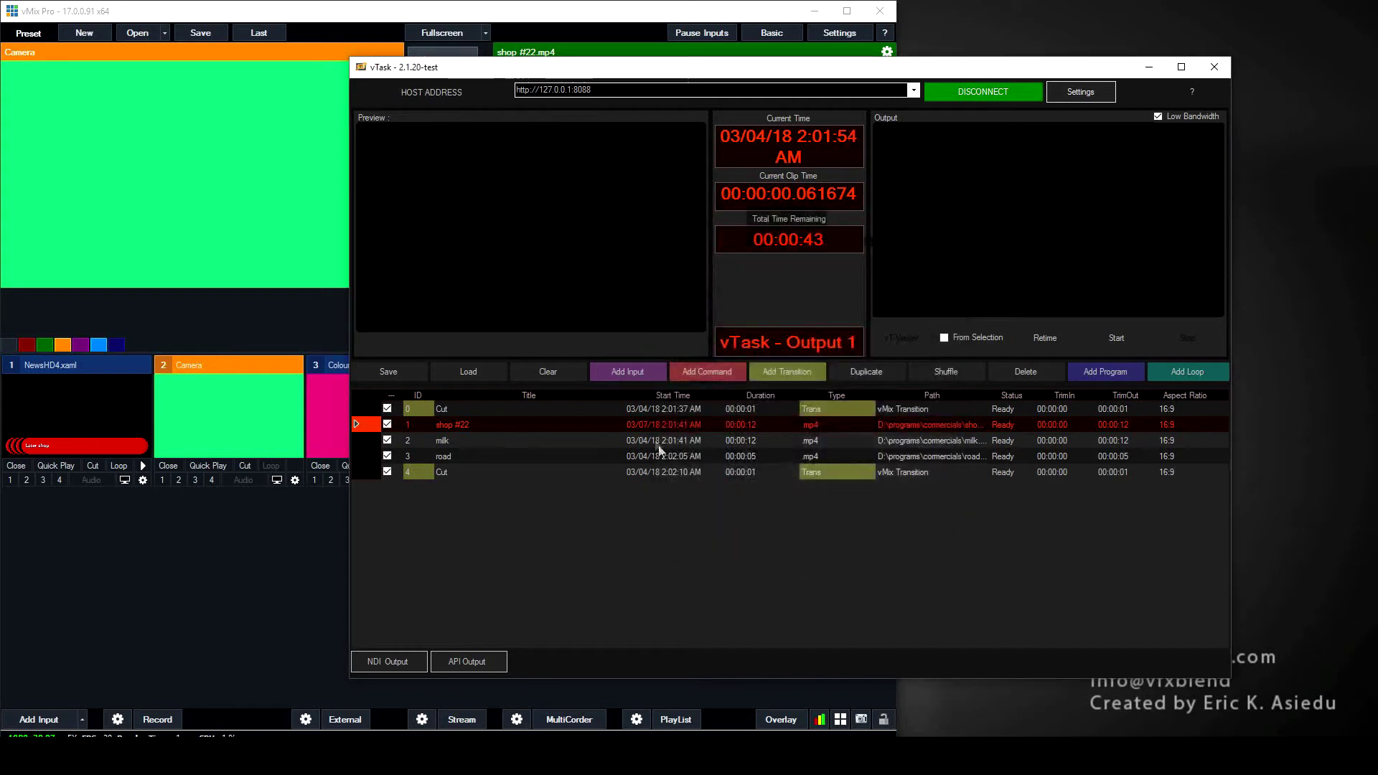
{"action": "double_click", "coordinate": [646, 429]}
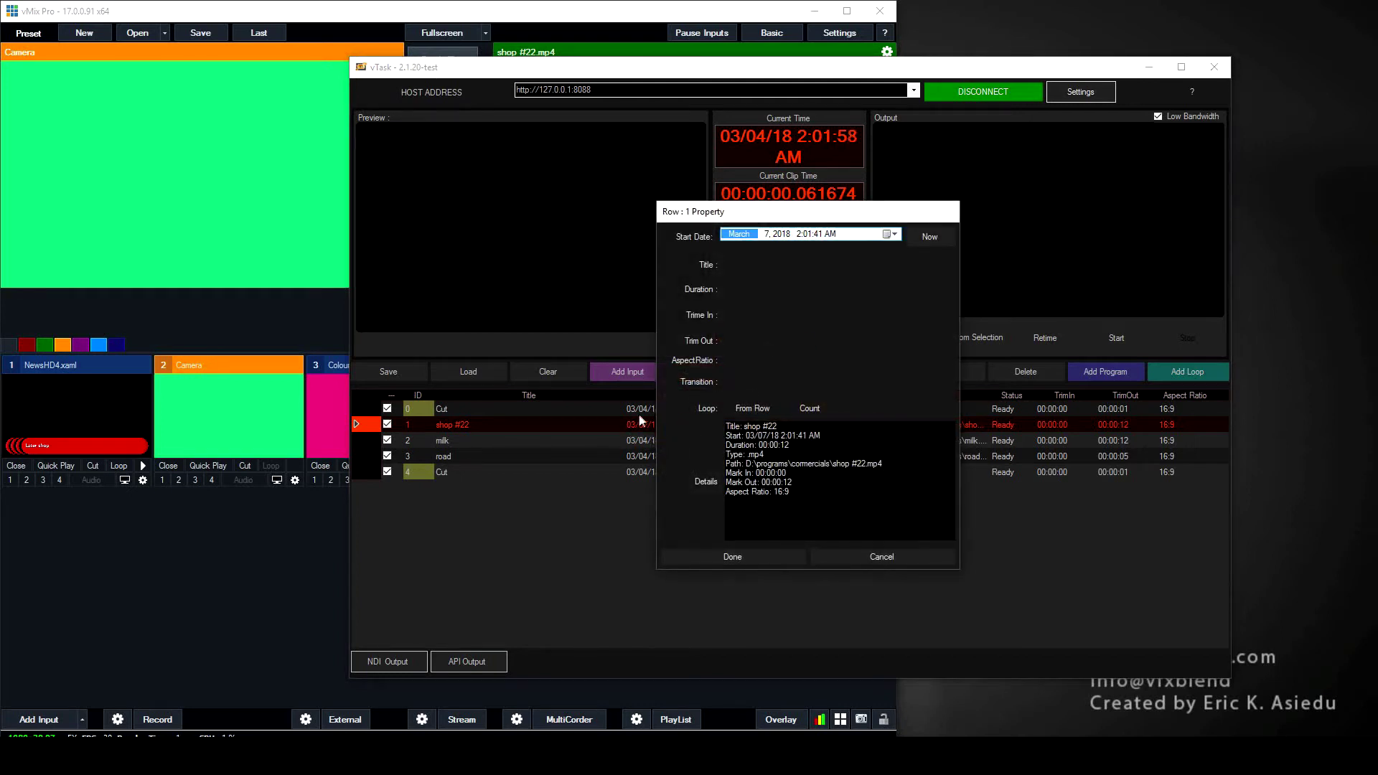
{"action": "left_click", "coordinate": [768, 555]}
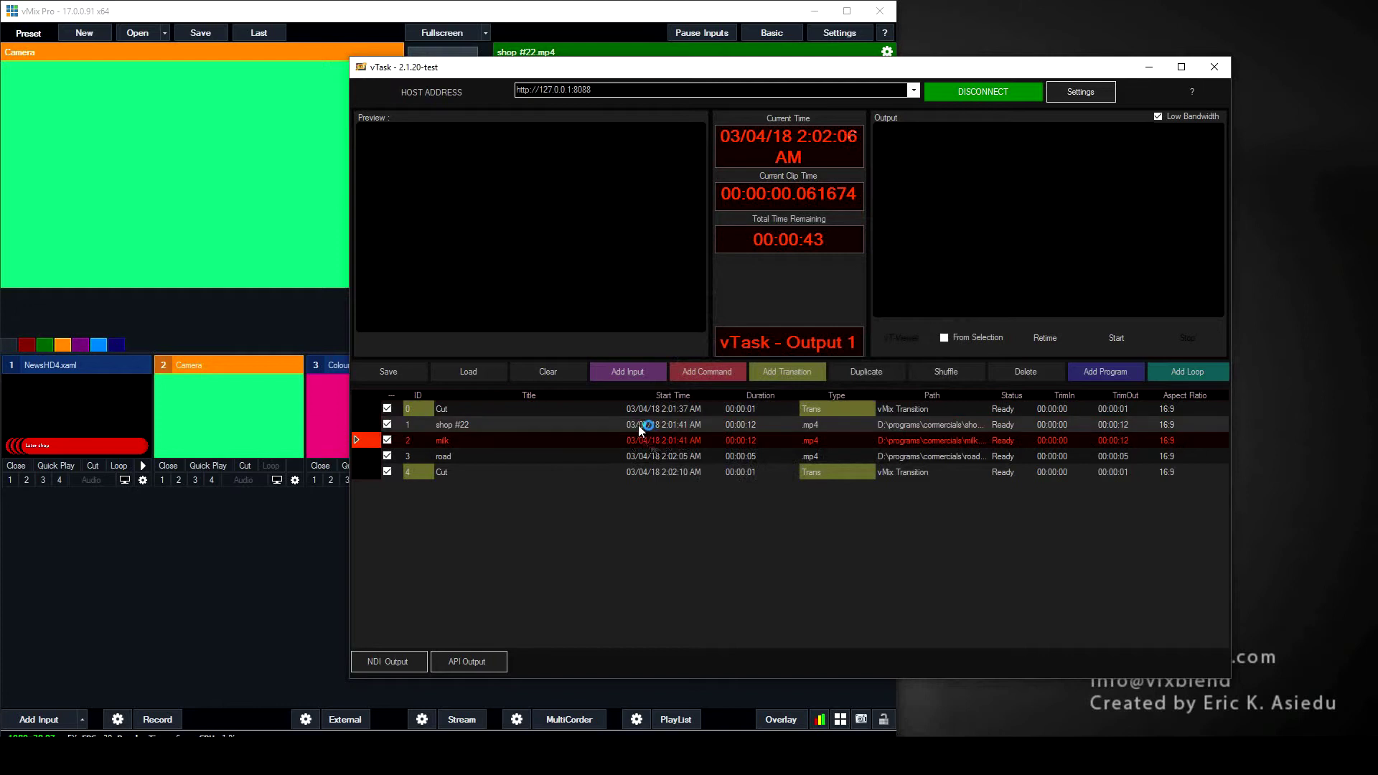
Set the start date of the road clip in row 3 to March 22, 2018.
{"action": "left_click", "coordinate": [650, 445]}
{"action": "left_click", "coordinate": [655, 452]}
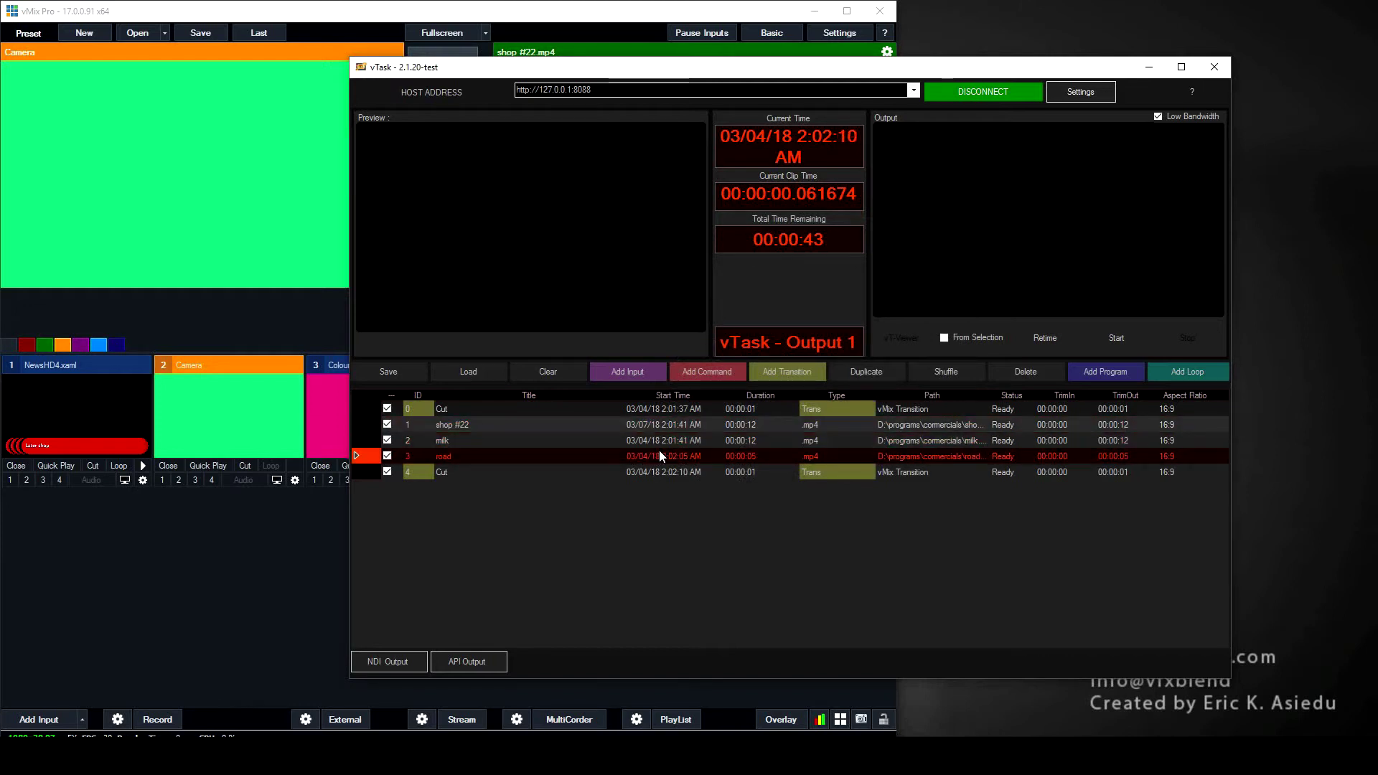
{"action": "double_click", "coordinate": [658, 450]}
{"action": "left_click", "coordinate": [896, 235]}
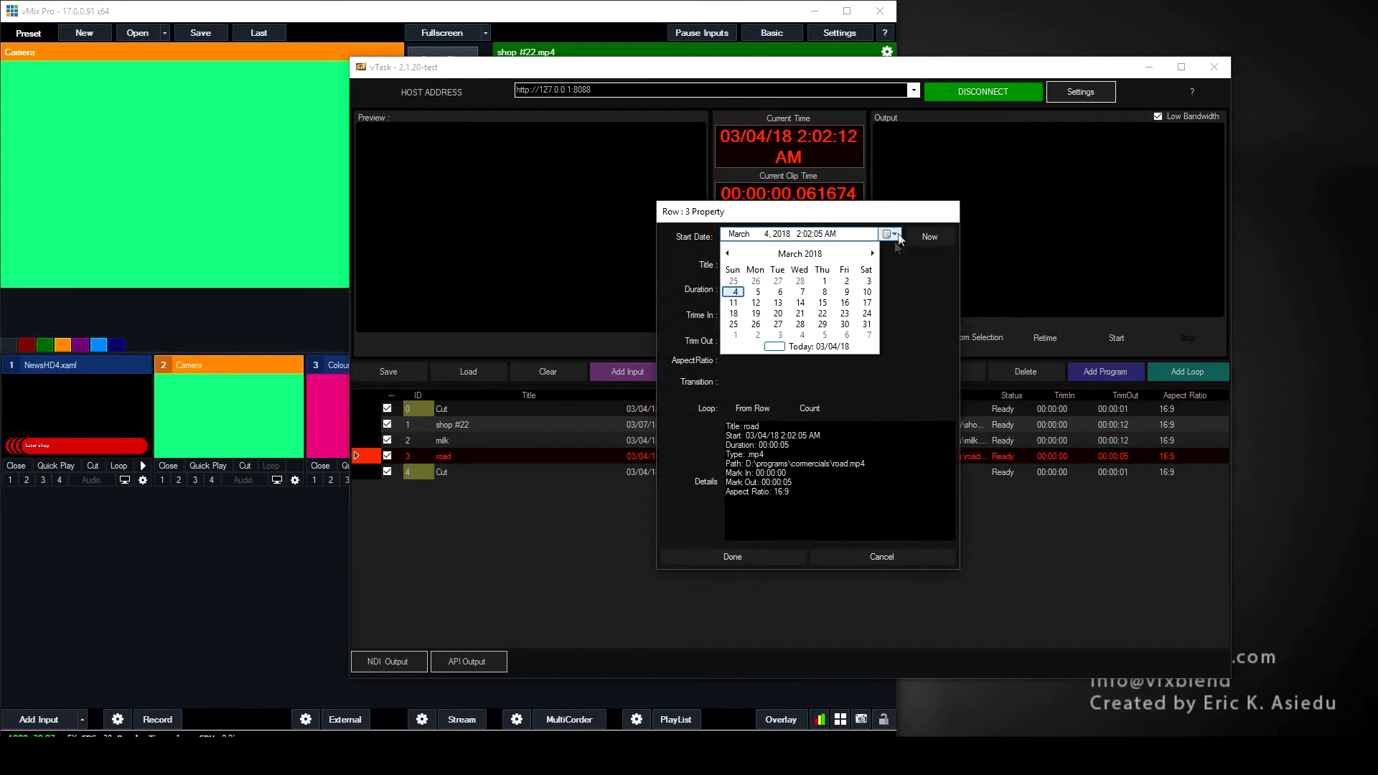
{"action": "left_click", "coordinate": [823, 314]}
{"action": "left_click", "coordinate": [743, 556]}
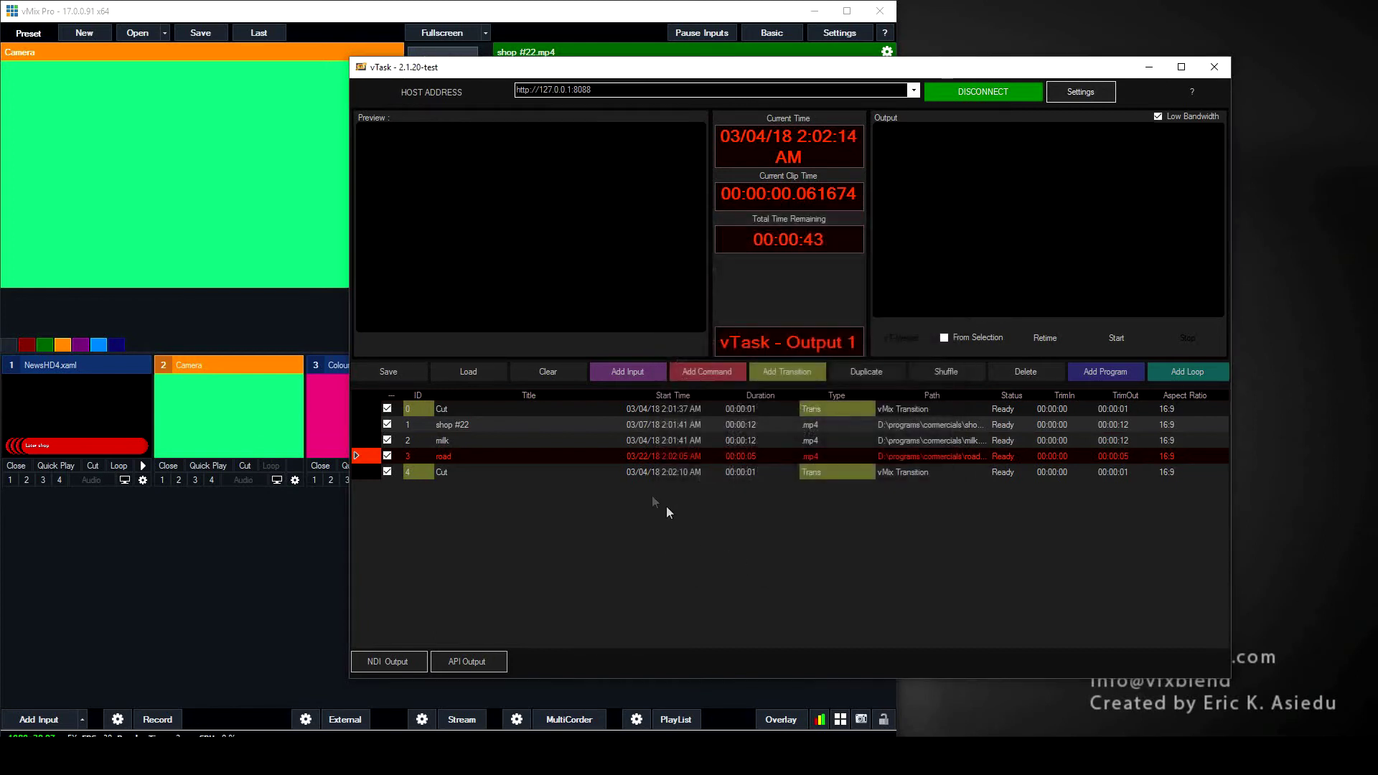
{"action": "left_click_drag", "start_coordinate": [661, 429], "coordinate": [671, 457]}
{"action": "left_click", "coordinate": [1052, 348]}
{"action": "left_click", "coordinate": [601, 435]}
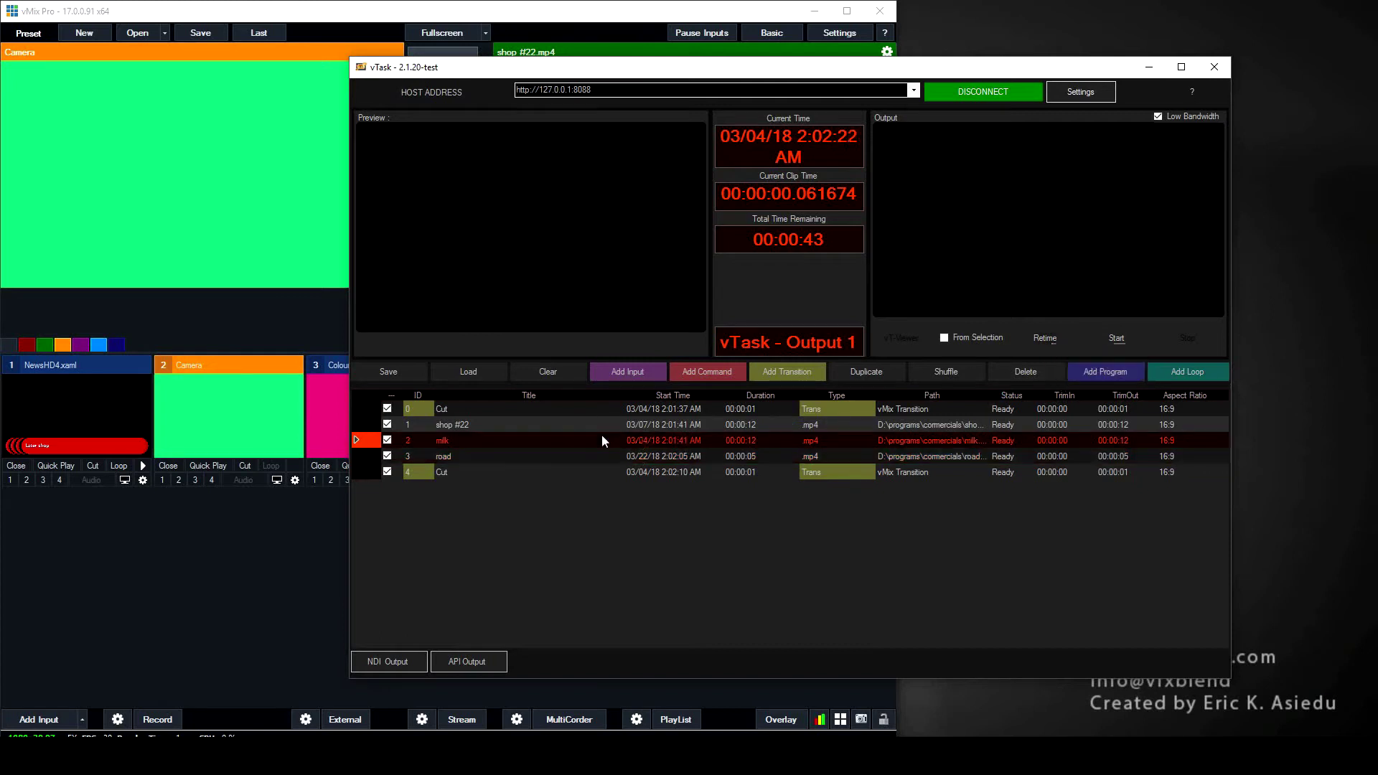
{"action": "left_click", "coordinate": [635, 425]}
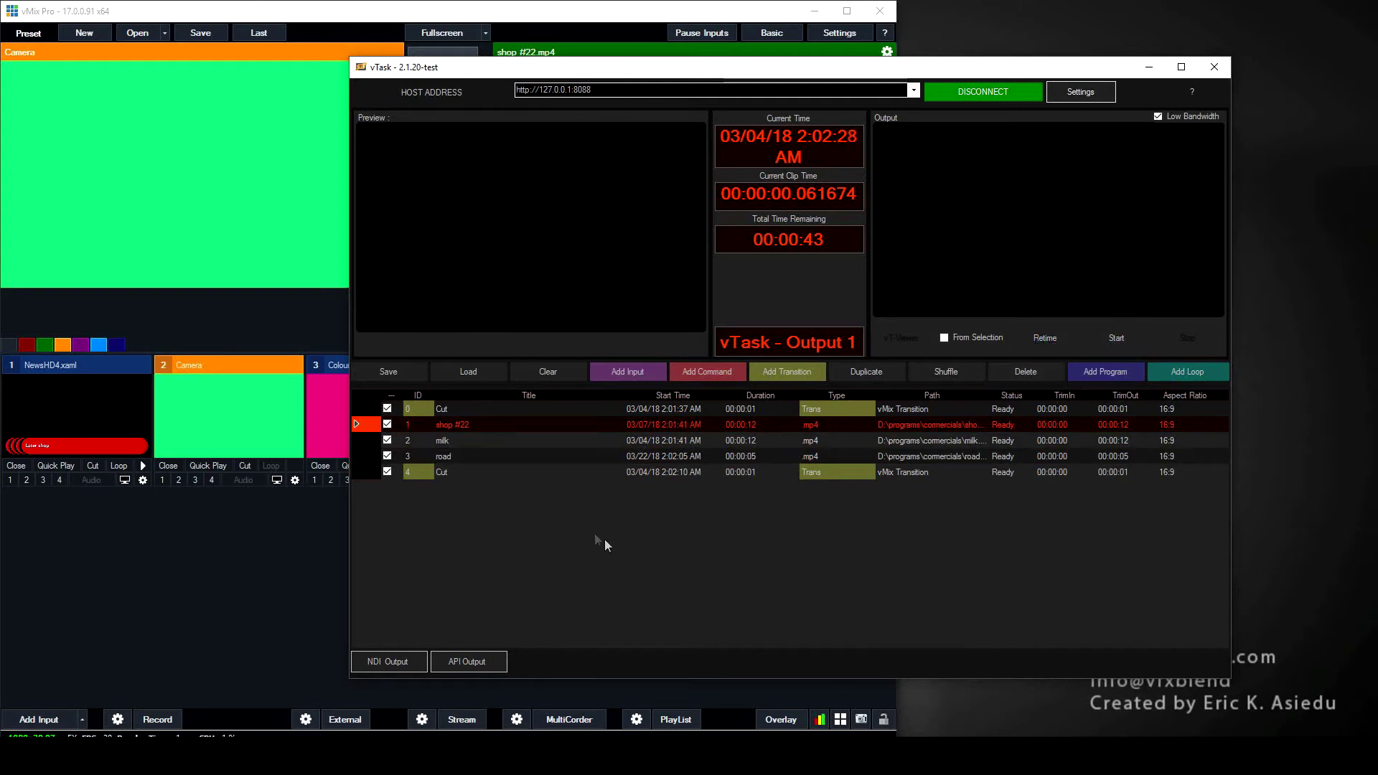
{"action": "left_click", "coordinate": [652, 411]}
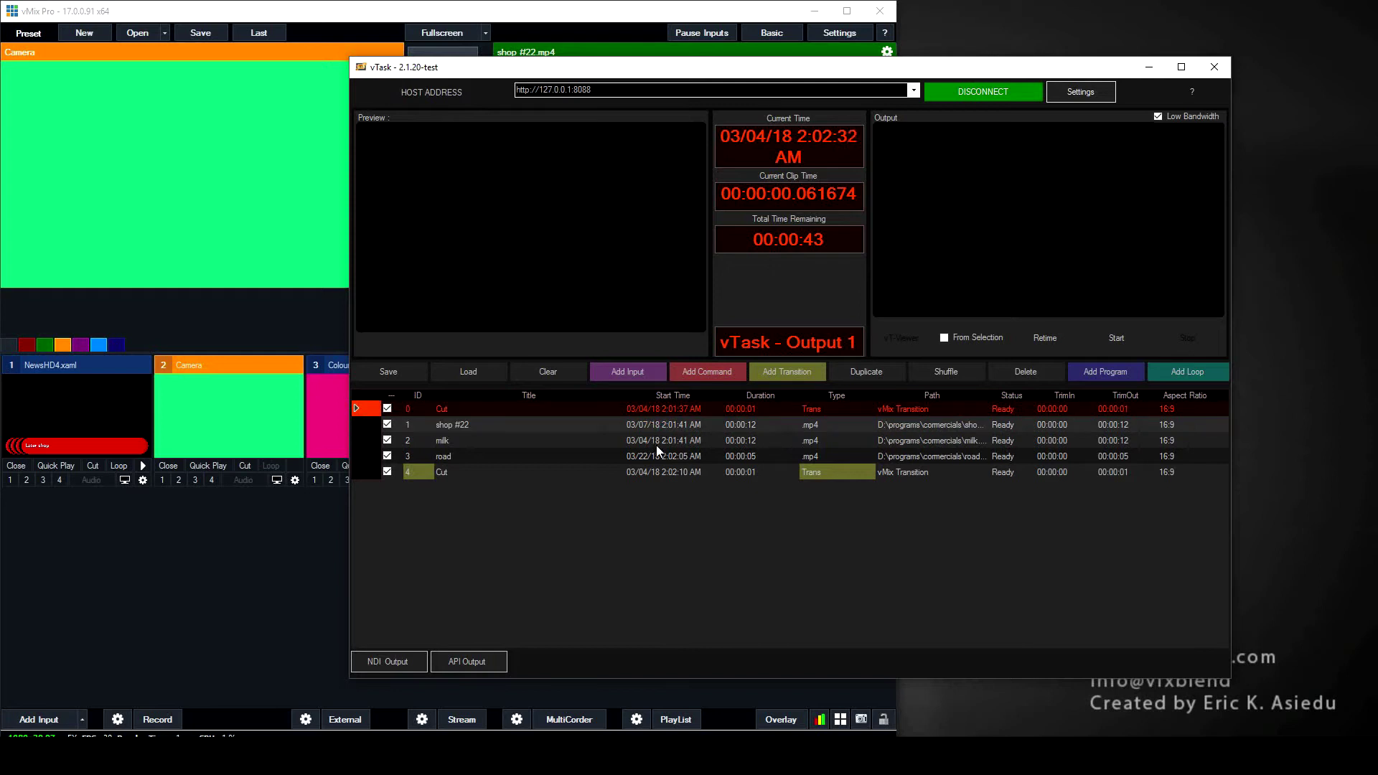
{"action": "left_click", "coordinate": [1123, 340]}
Set the start of shop #22 to March 4, 2018 2:04:00 AM and the start of milk to March 4, 2018 2:04:30 AM.
{"action": "left_click", "coordinate": [670, 423]}
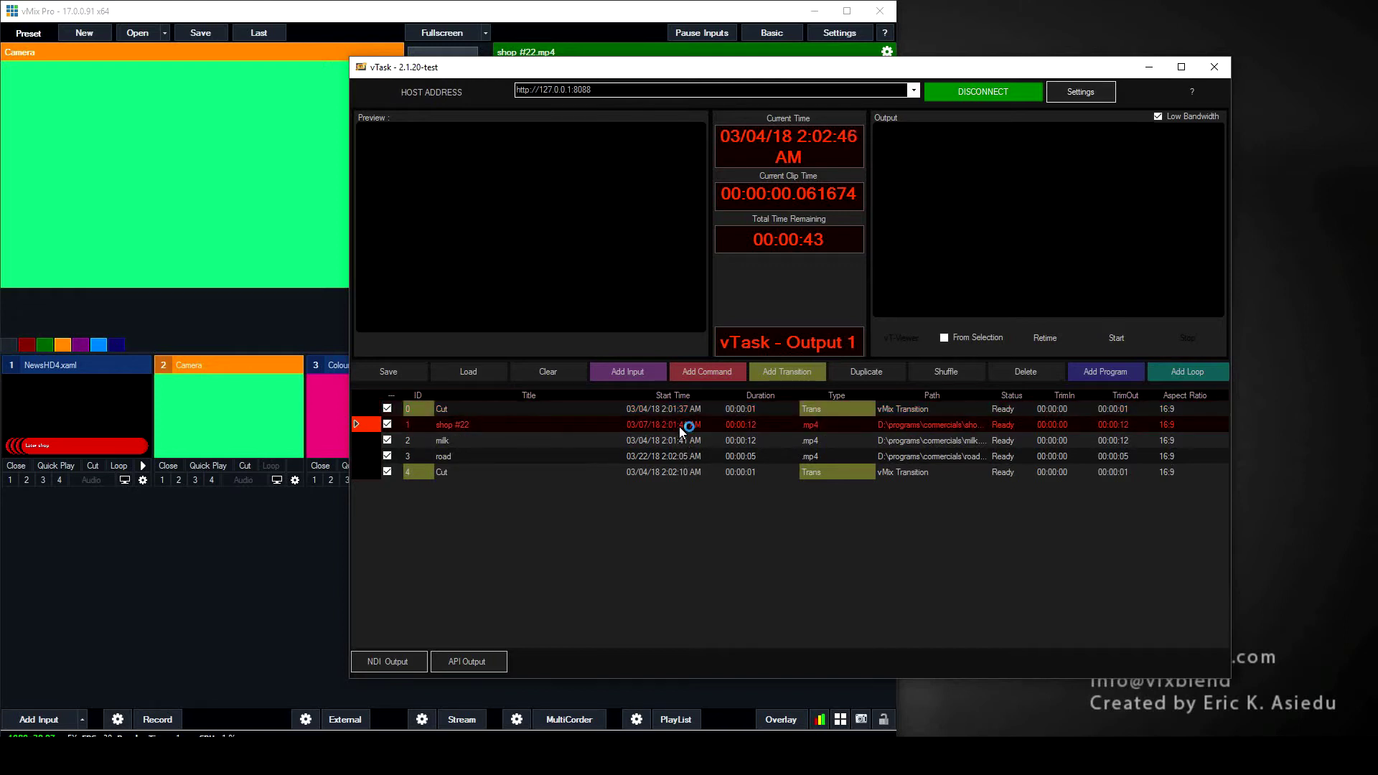
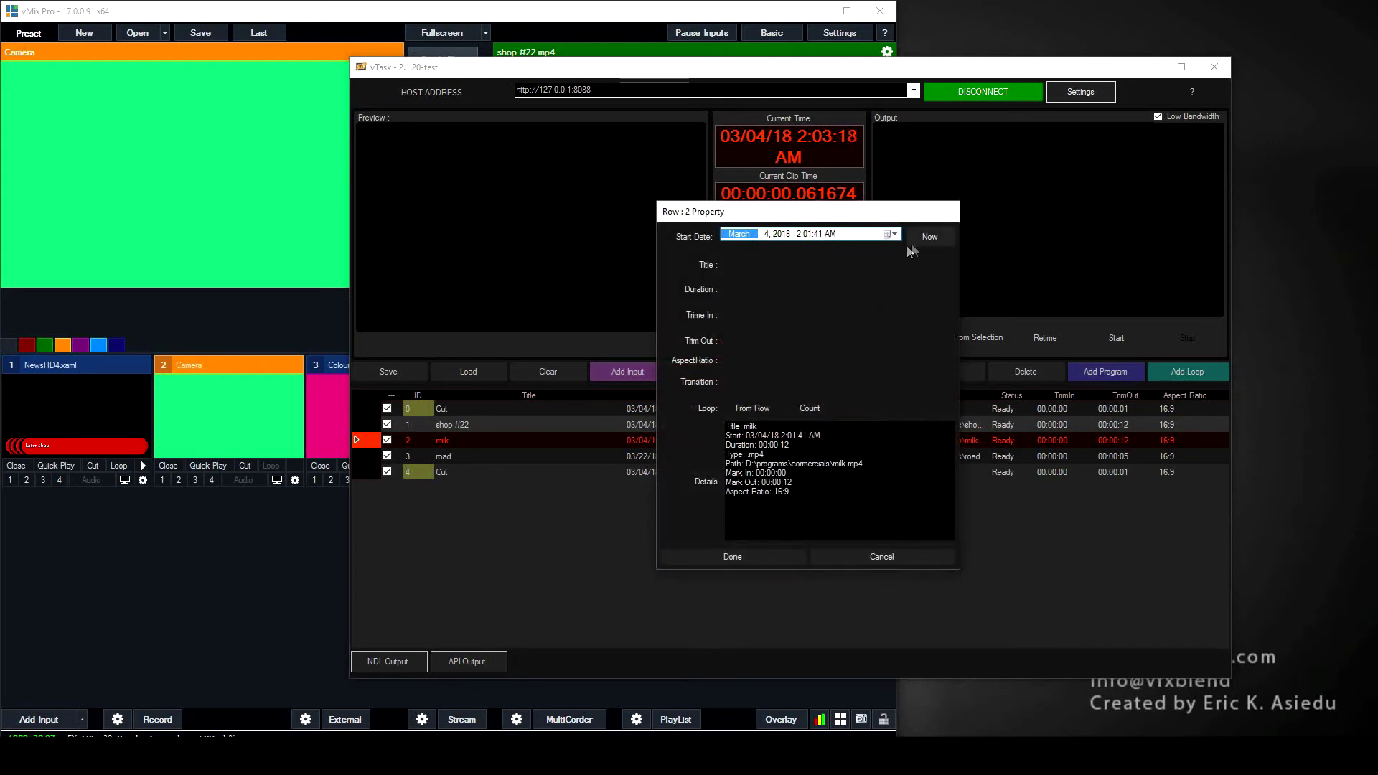
{"action": "left_click", "coordinate": [807, 235]}
{"action": "left_click", "coordinate": [818, 235]}
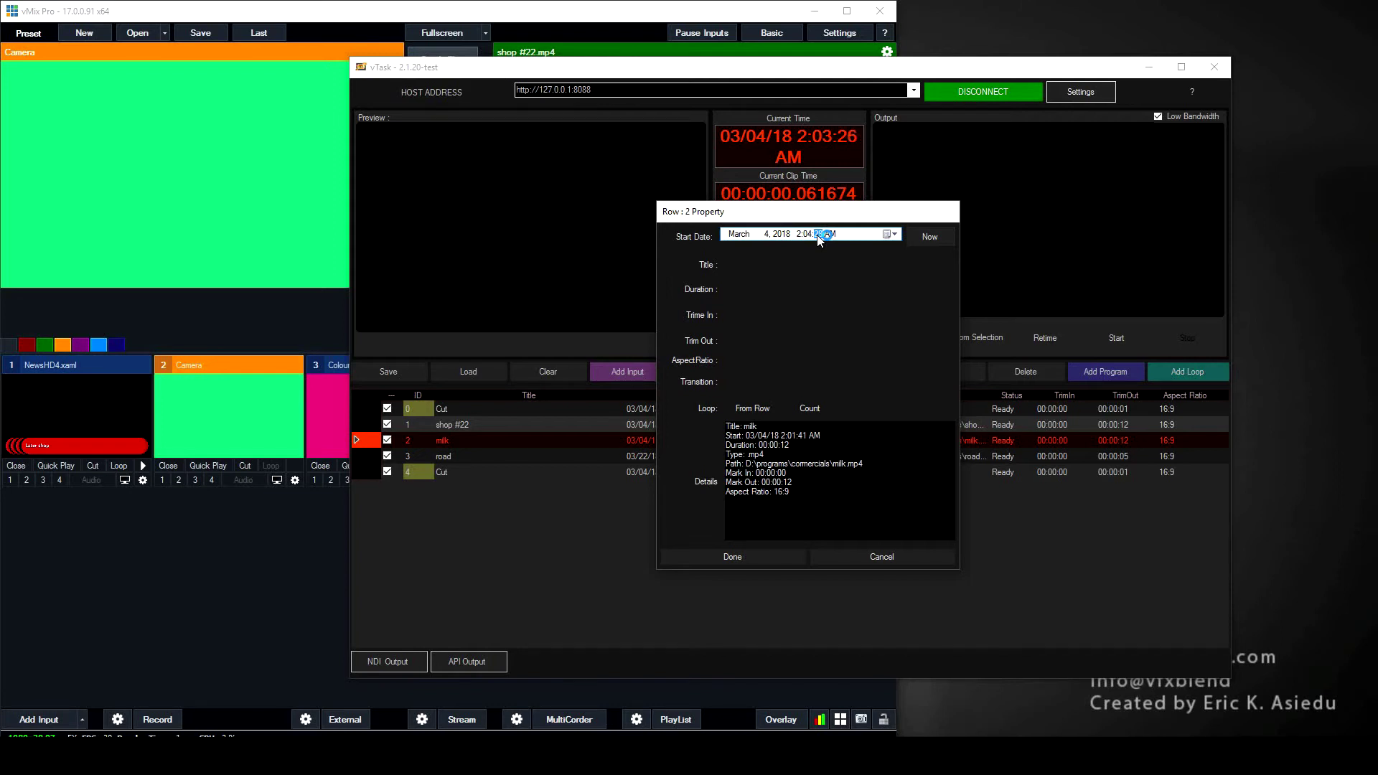
{"action": "left_click", "coordinate": [774, 553]}
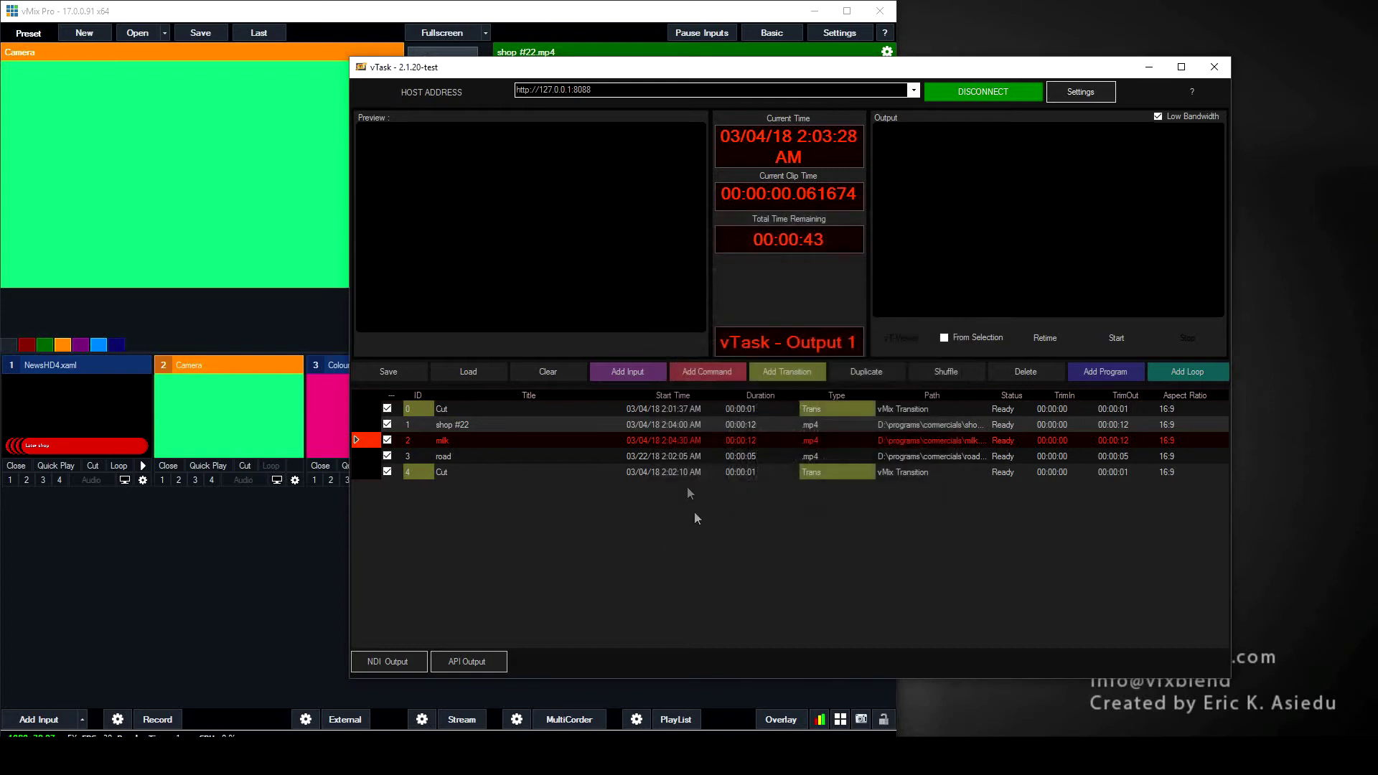
Set the start of the road clip in row 3 to March 4, 2018 2:04:41 AM.
{"action": "double_click", "coordinate": [661, 455]}
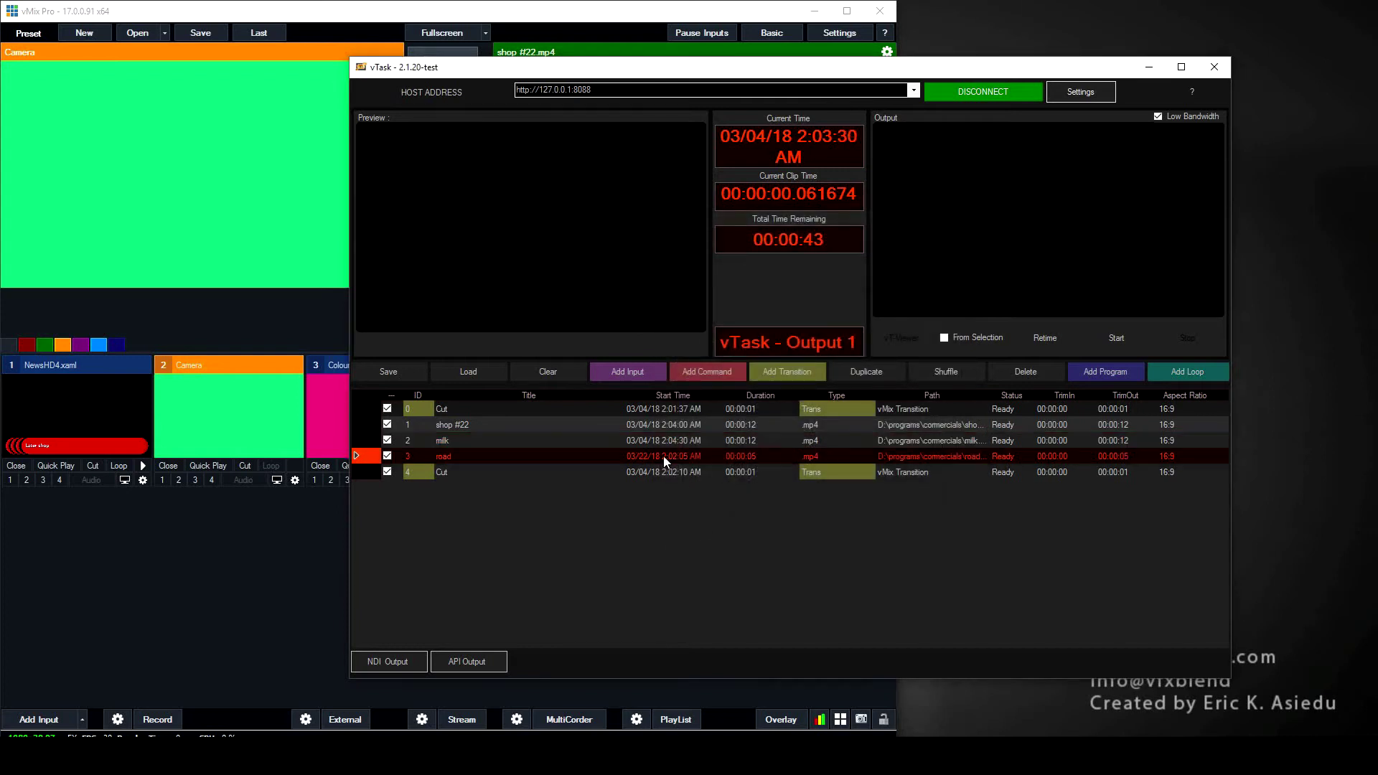
{"action": "left_click", "coordinate": [929, 237]}
{"action": "left_click", "coordinate": [807, 234]}
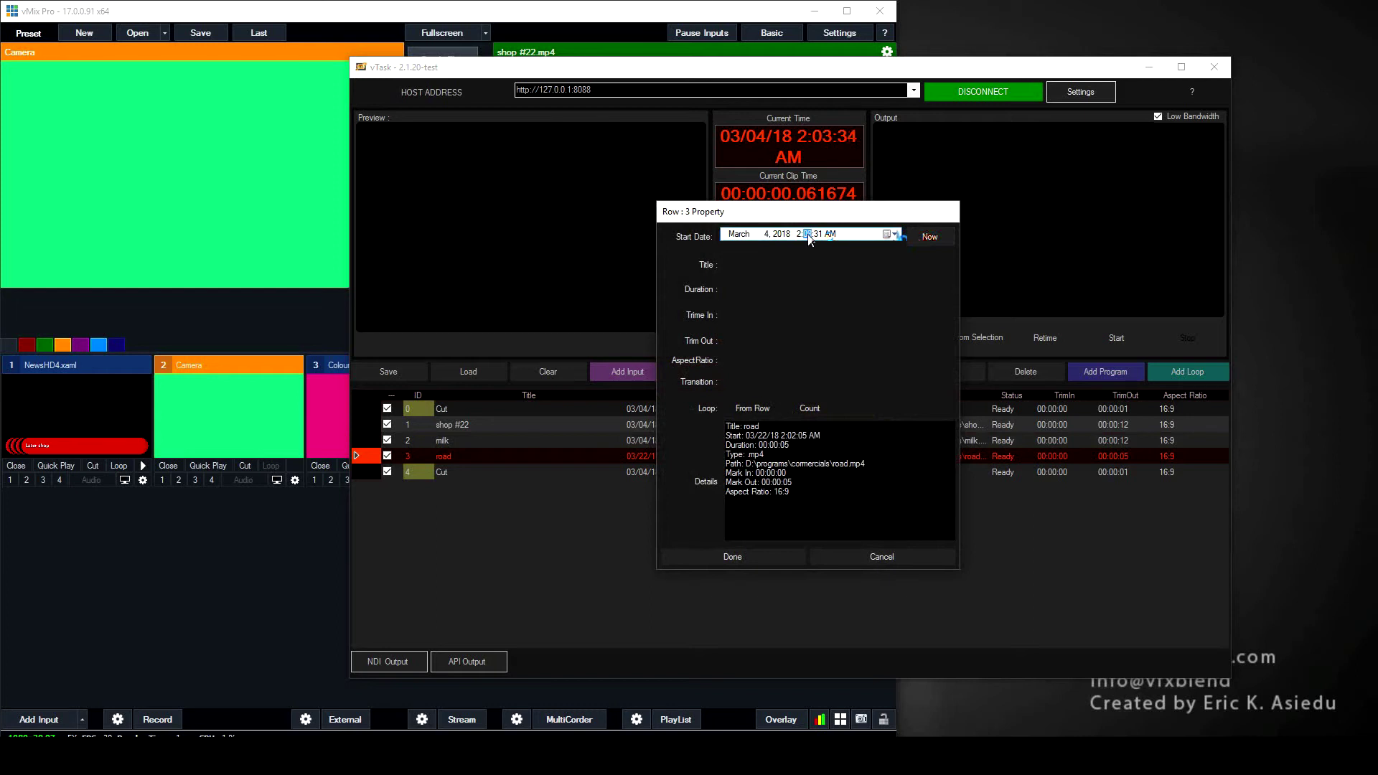
{"action": "key", "text": "Up"}
{"action": "left_click", "coordinate": [819, 235]}
{"action": "type", "text": "41"}
{"action": "left_click", "coordinate": [746, 559]}
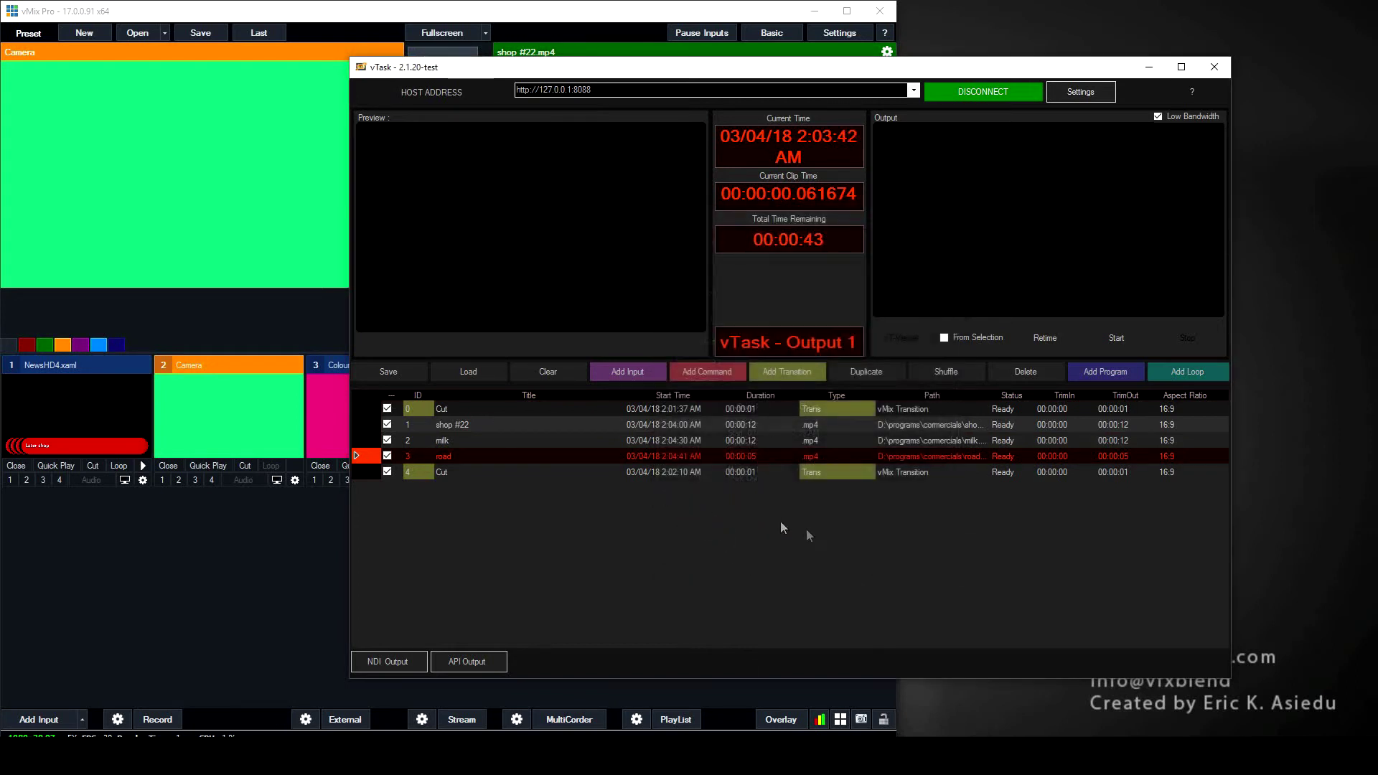
Start the scheduled playlist and reposition the vTask window so the clips can be watched playing in vMix.
{"action": "left_click", "coordinate": [1143, 347]}
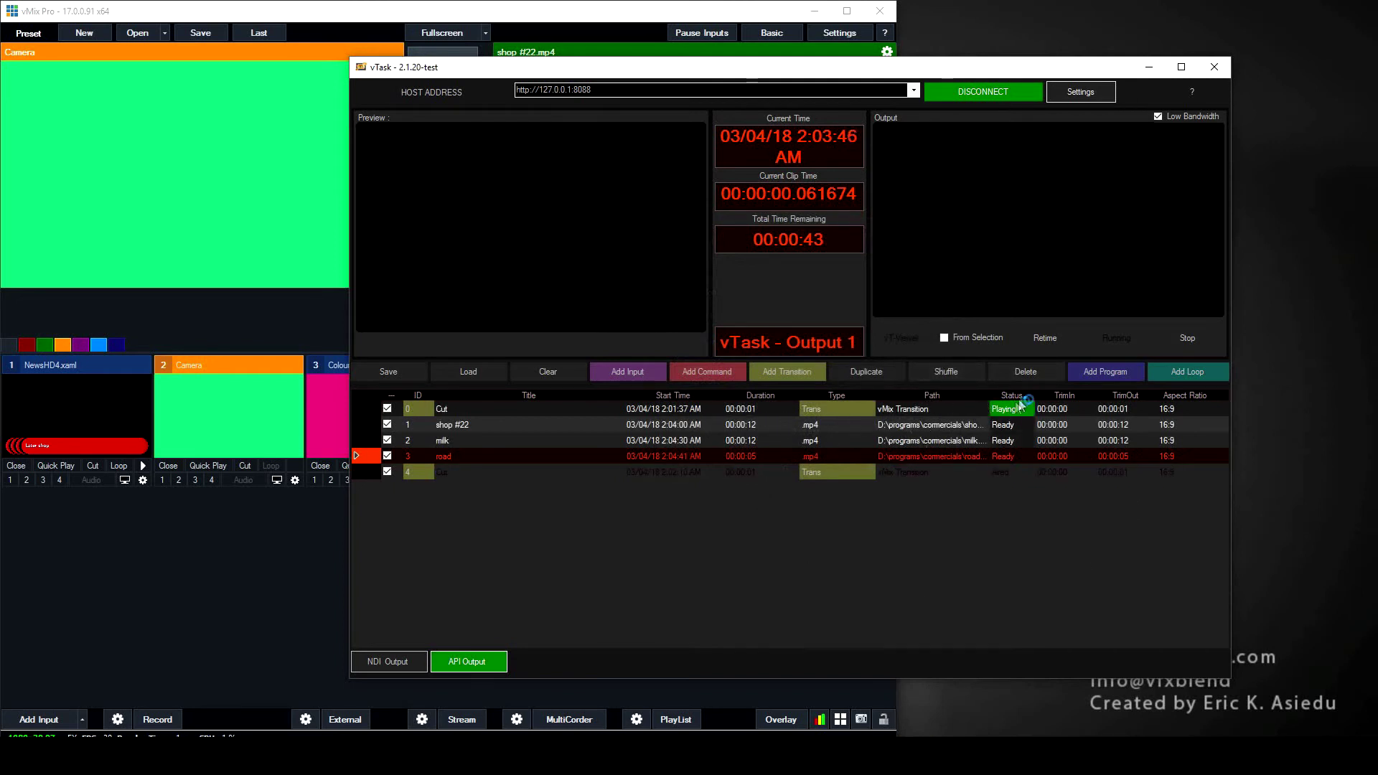
{"action": "left_click_drag", "start_coordinate": [890, 69], "coordinate": [1272, 75]}
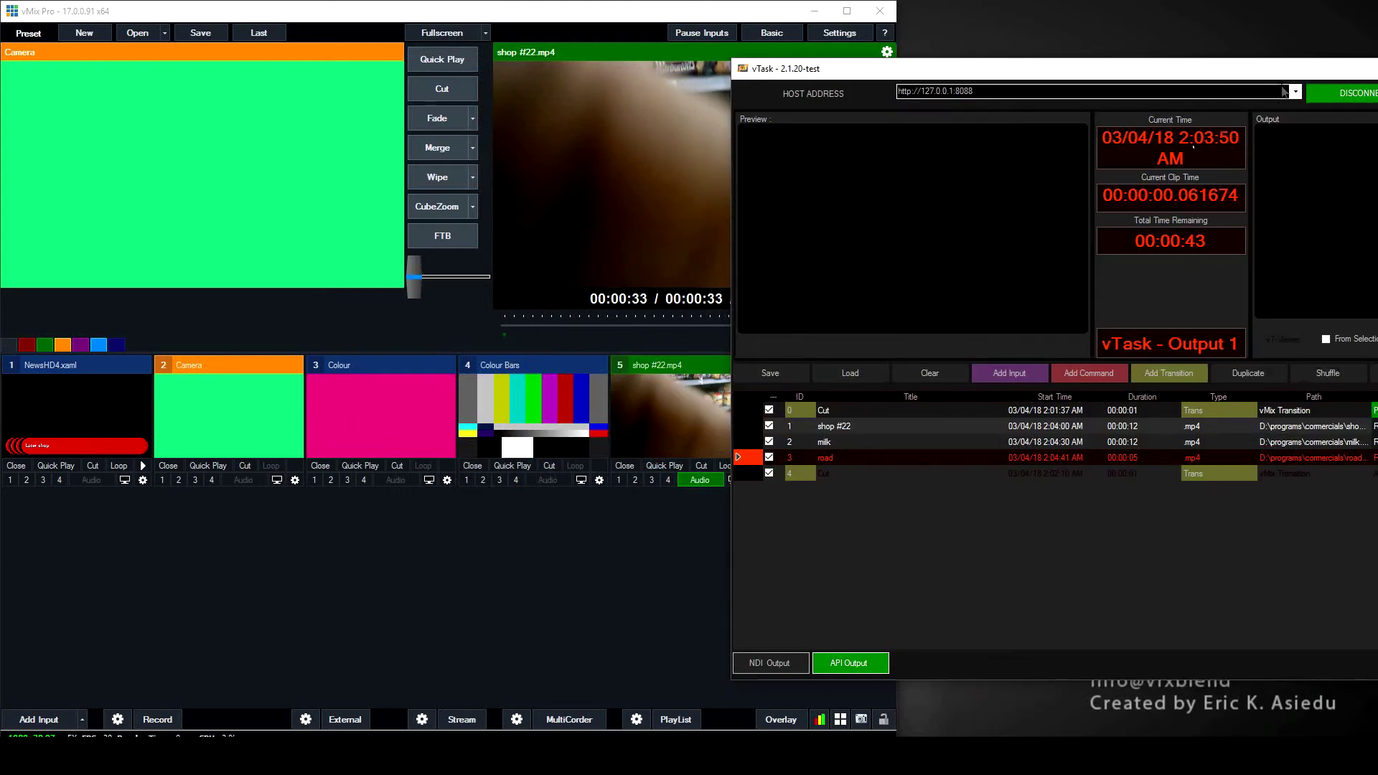
{"action": "left_click_drag", "start_coordinate": [1285, 76], "coordinate": [1161, 45]}
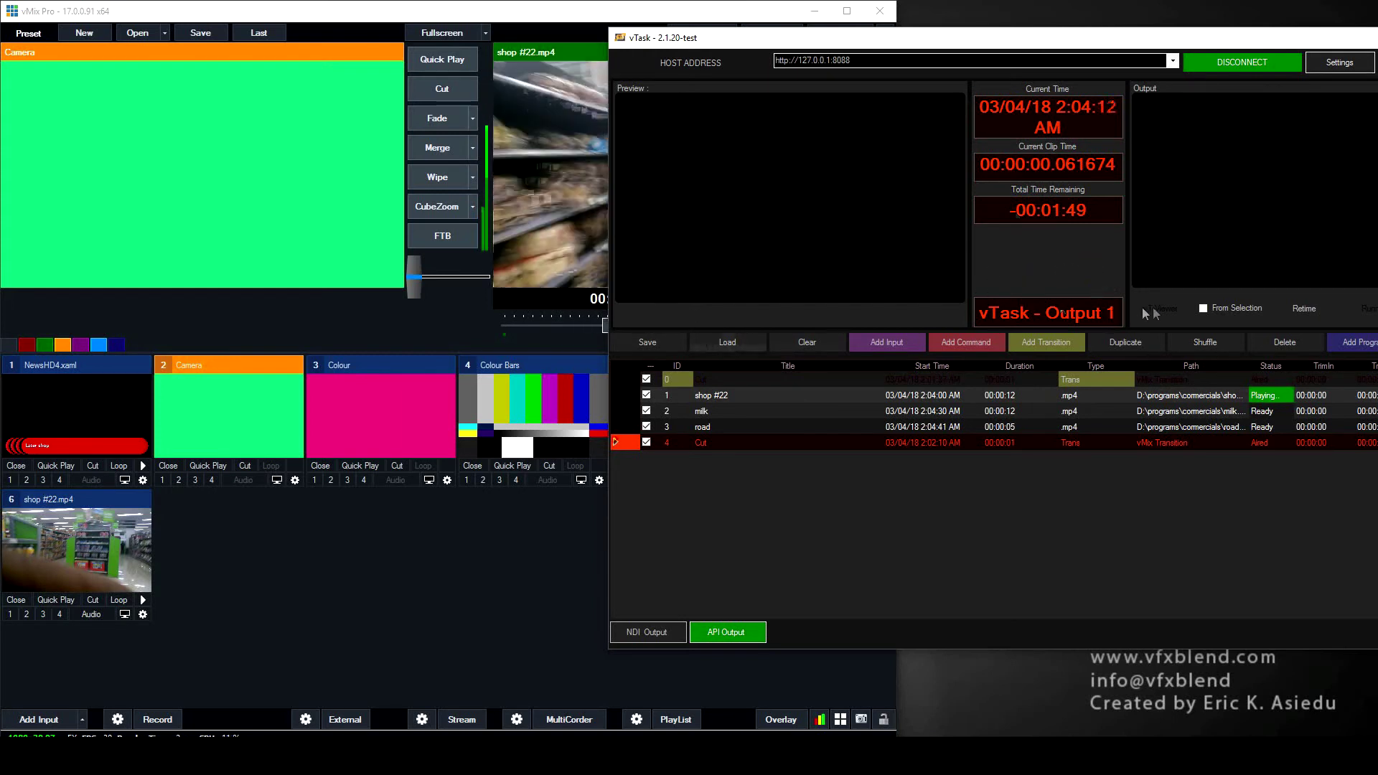
{"action": "left_click_drag", "start_coordinate": [992, 39], "coordinate": [927, 59]}
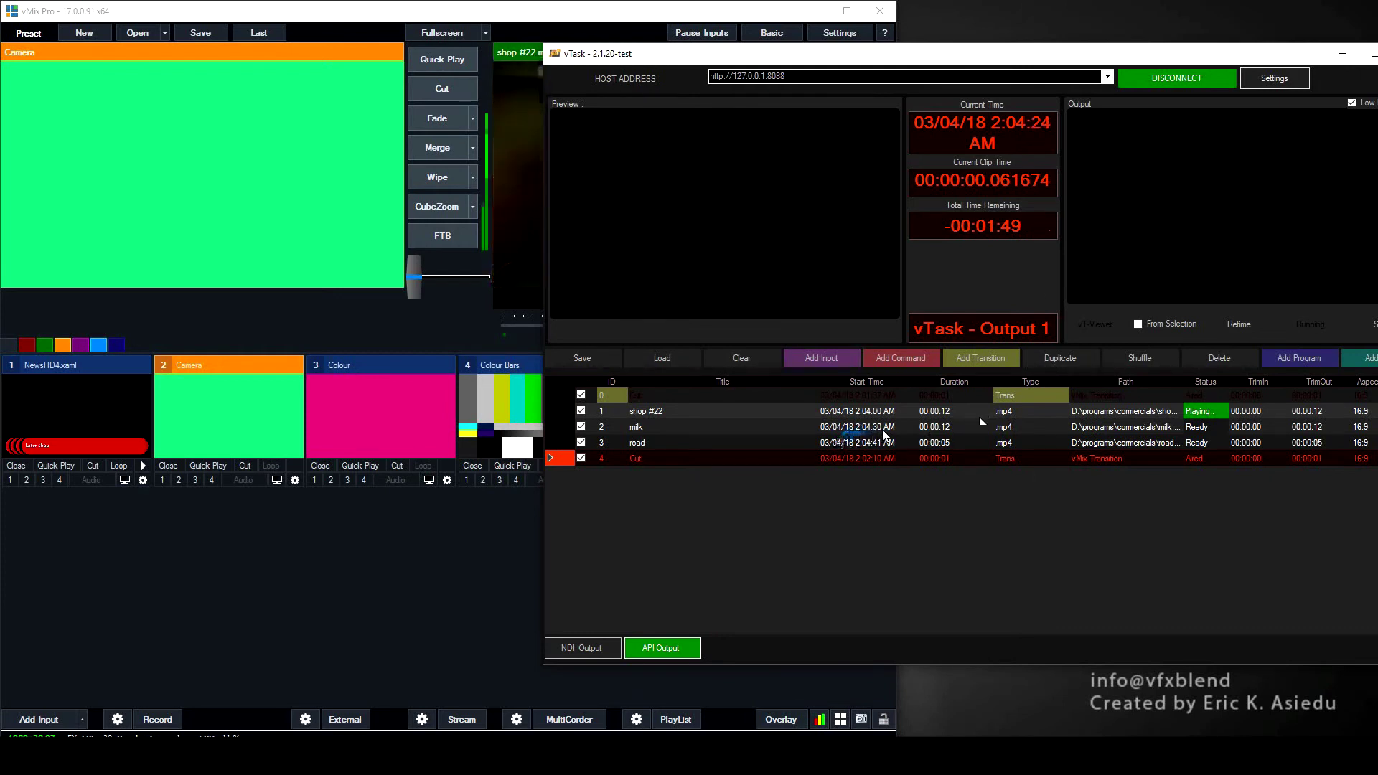
{"action": "left_click_drag", "start_coordinate": [1013, 55], "coordinate": [922, 182]}
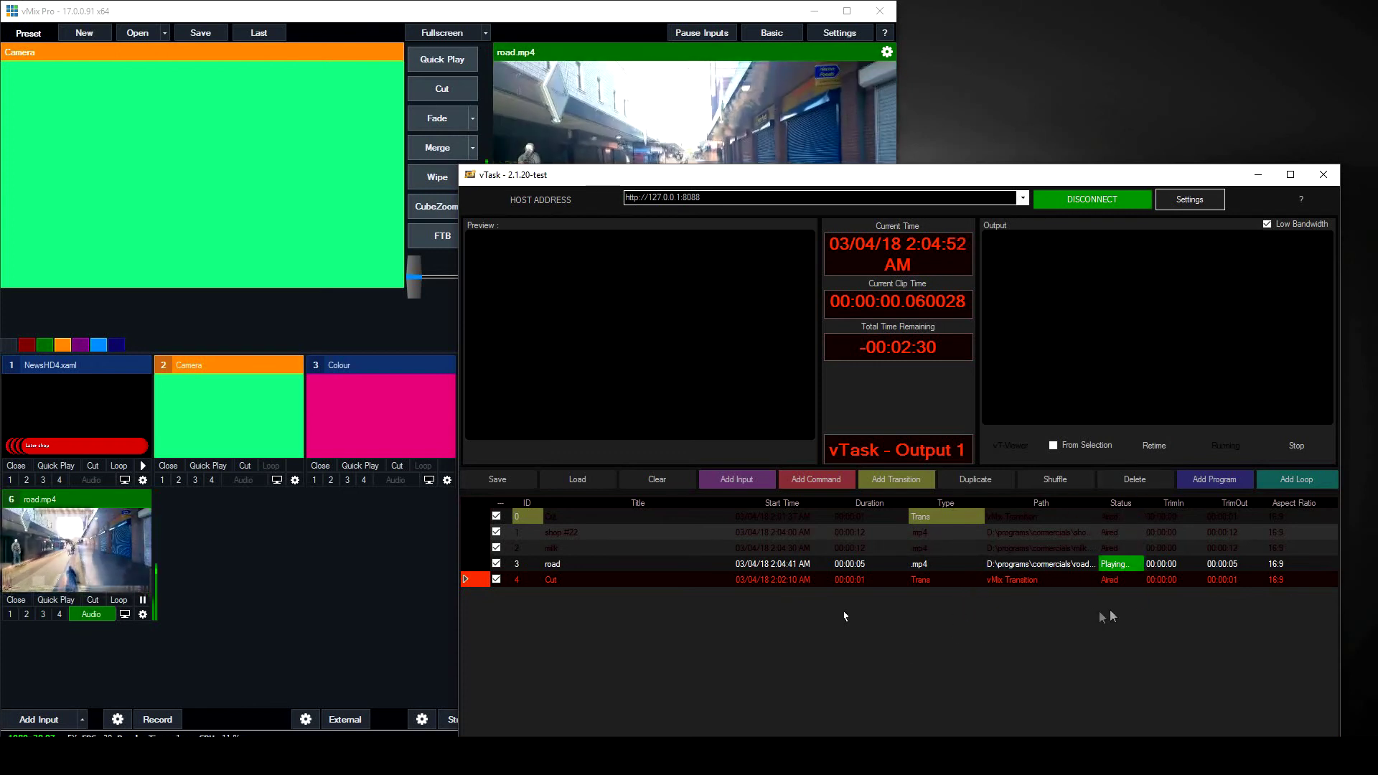
{"action": "left_click_drag", "start_coordinate": [1018, 177], "coordinate": [980, 96]}
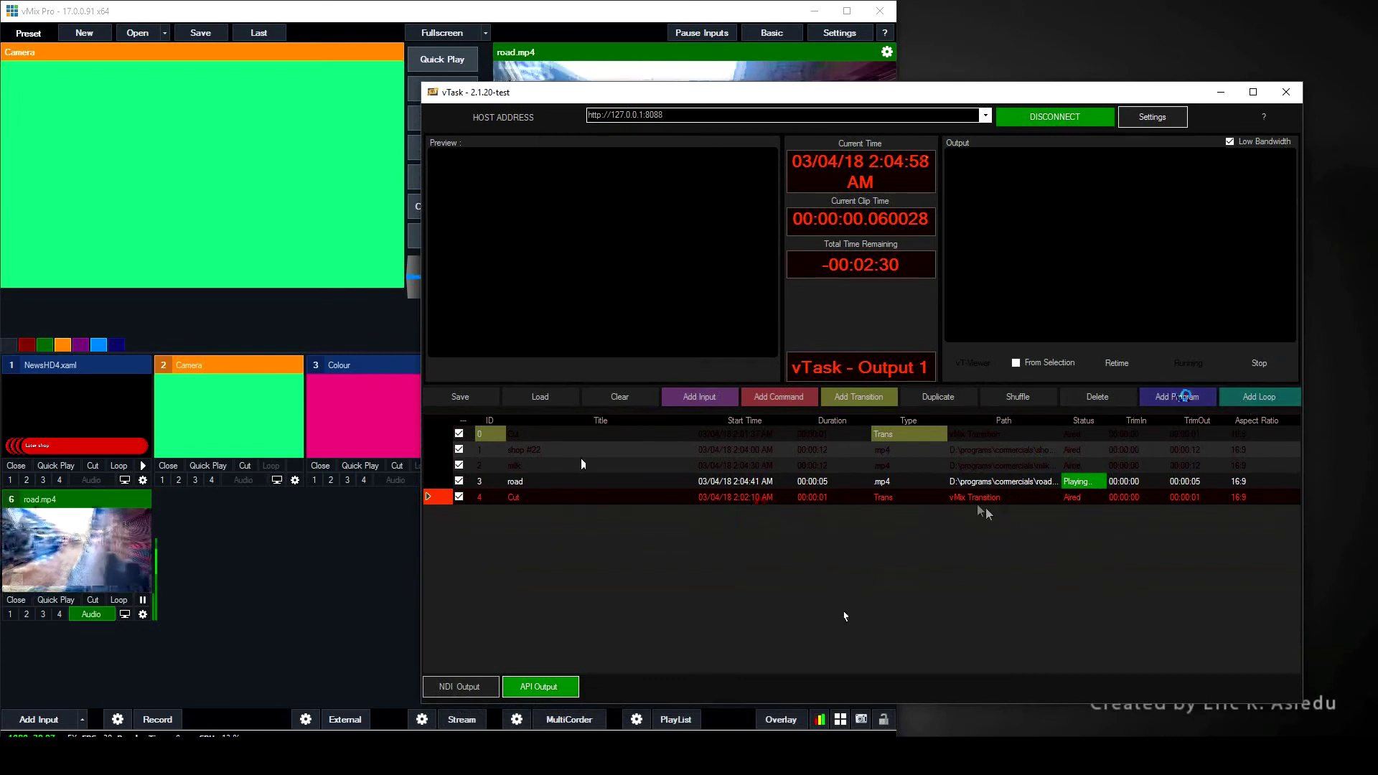
Stop the running playlist and retime its clips with the Auto option.
{"action": "left_click", "coordinate": [1244, 363]}
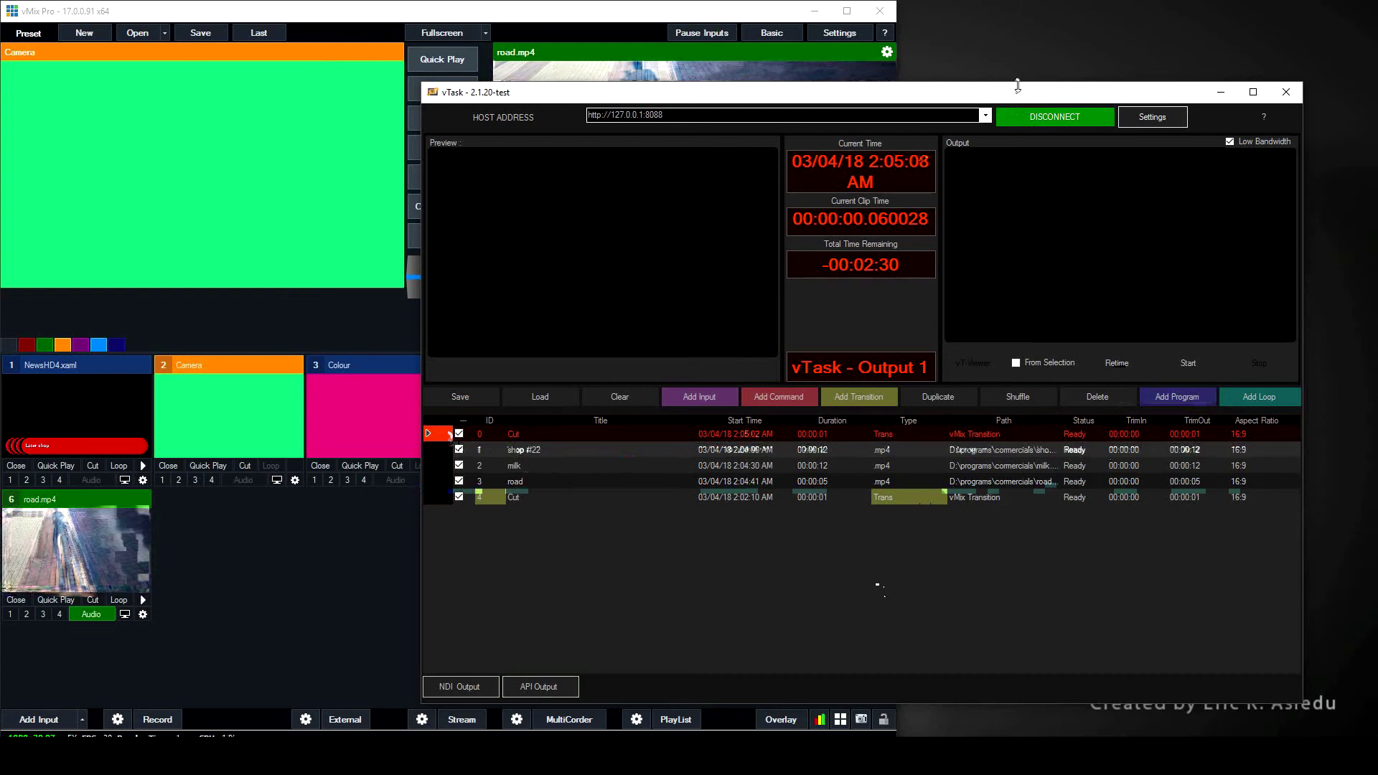
{"action": "left_click_drag", "start_coordinate": [1010, 100], "coordinate": [1059, 108]}
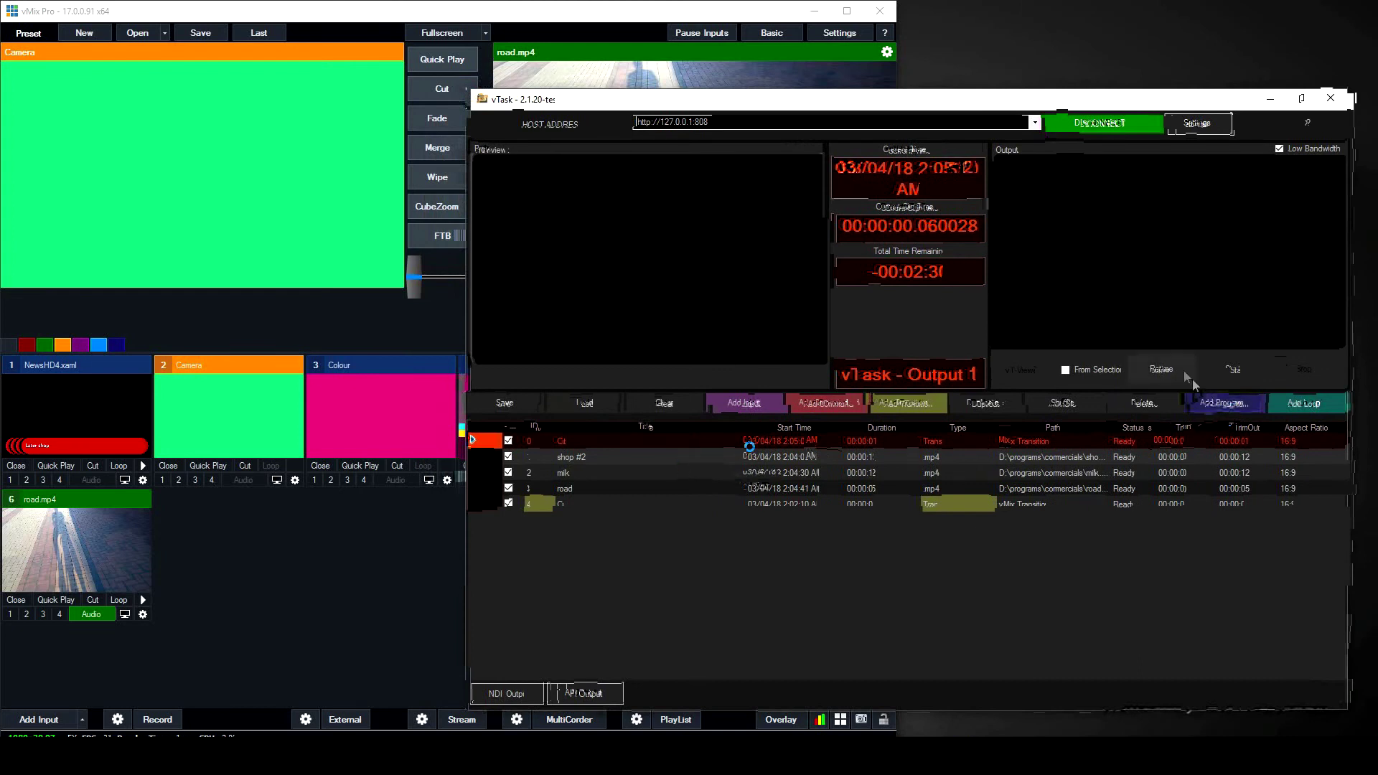
{"action": "left_click", "coordinate": [1232, 368]}
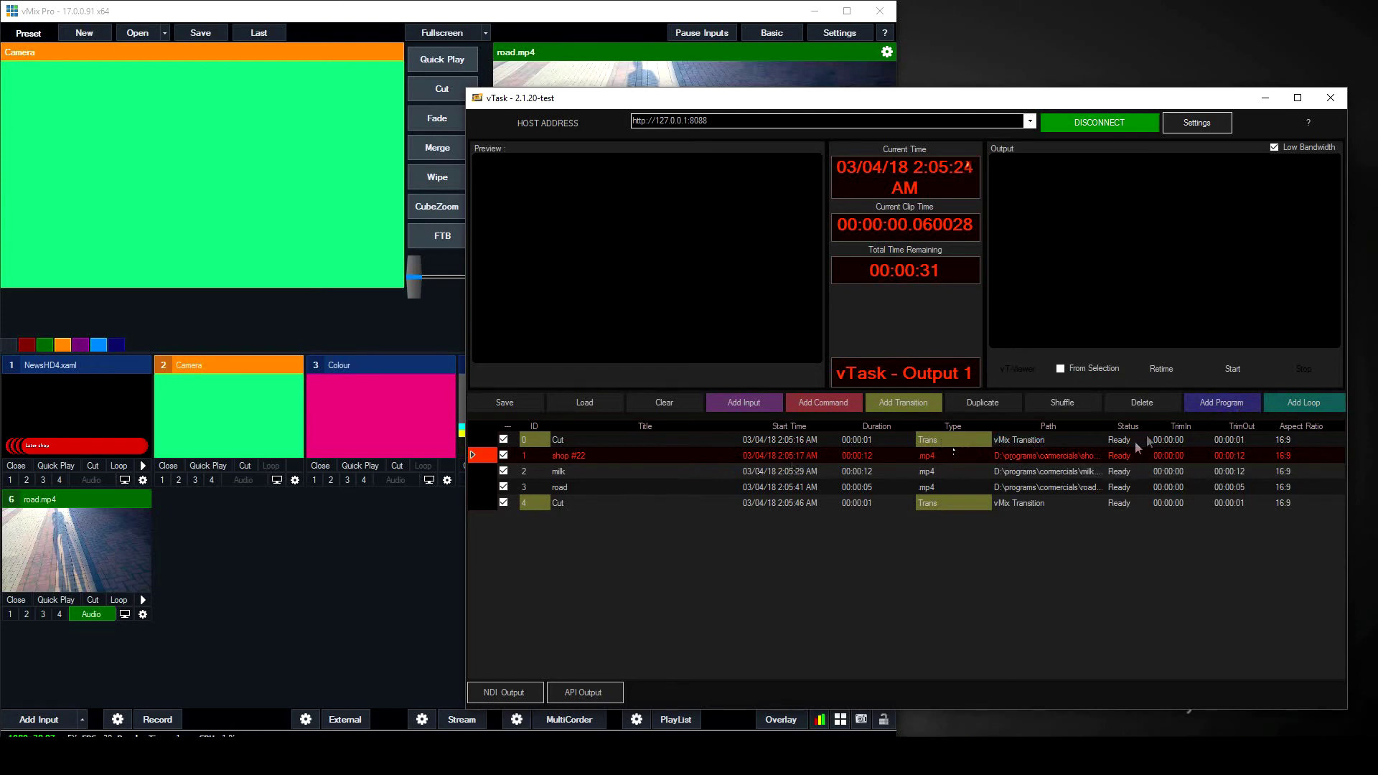
Add a program titled mon-talk-show below the shop #22 clip.
{"action": "left_click", "coordinate": [1222, 403]}
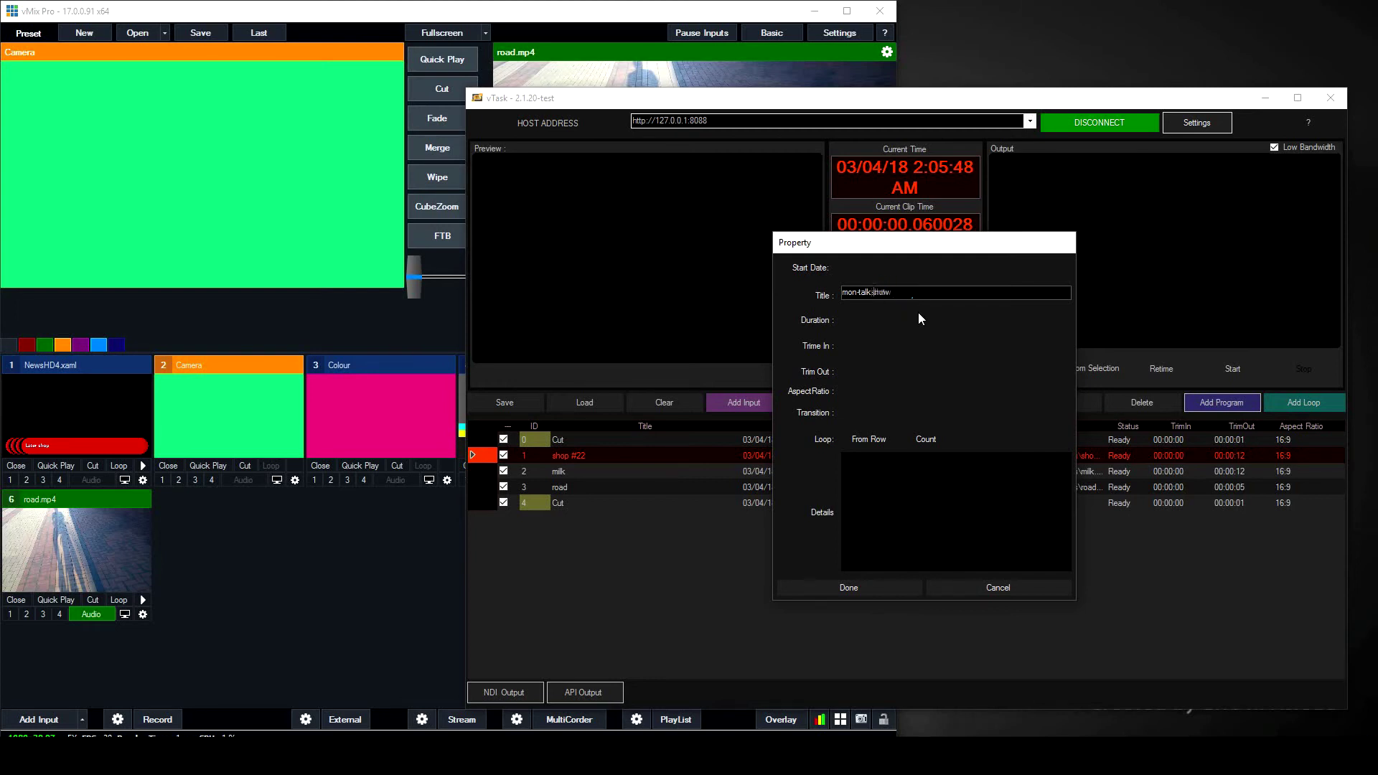
{"action": "left_click", "coordinate": [849, 587]}
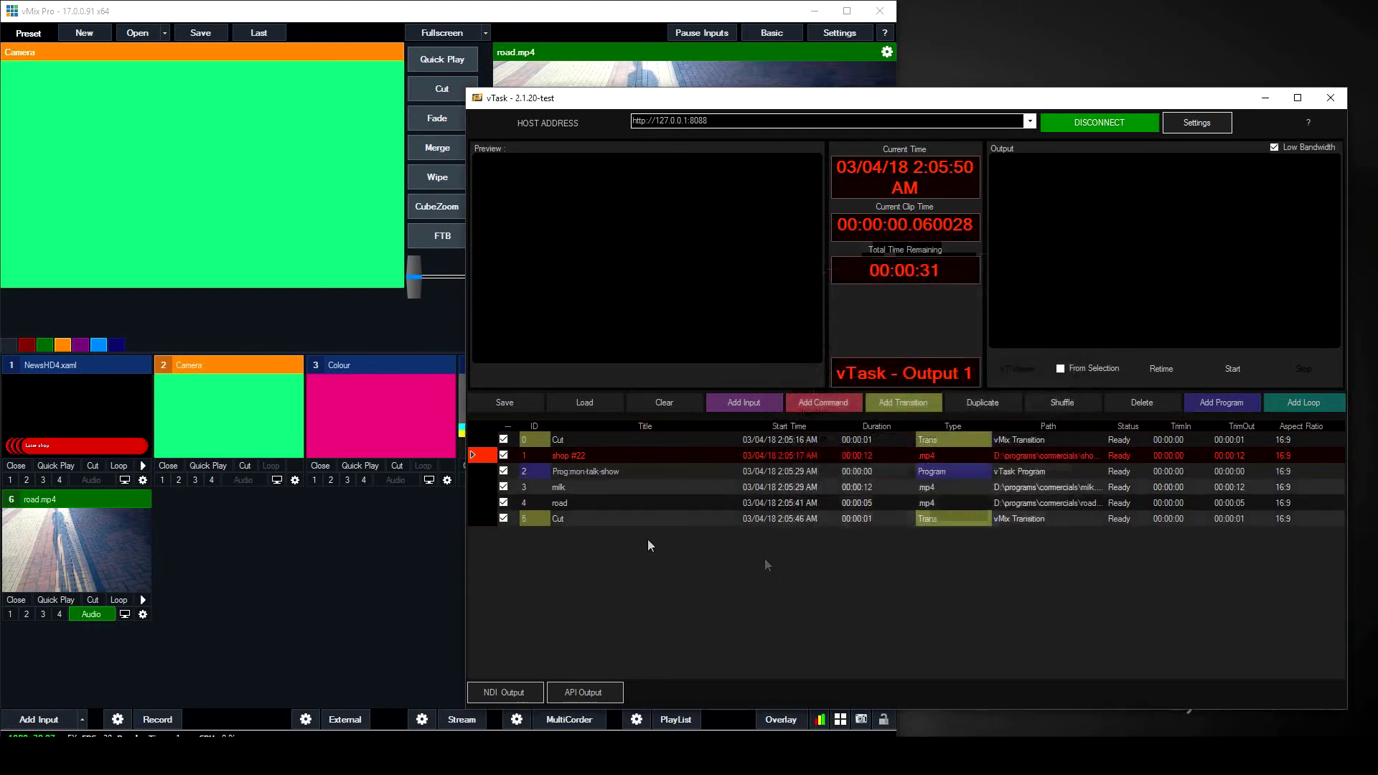
{"action": "double_click", "coordinate": [624, 472]}
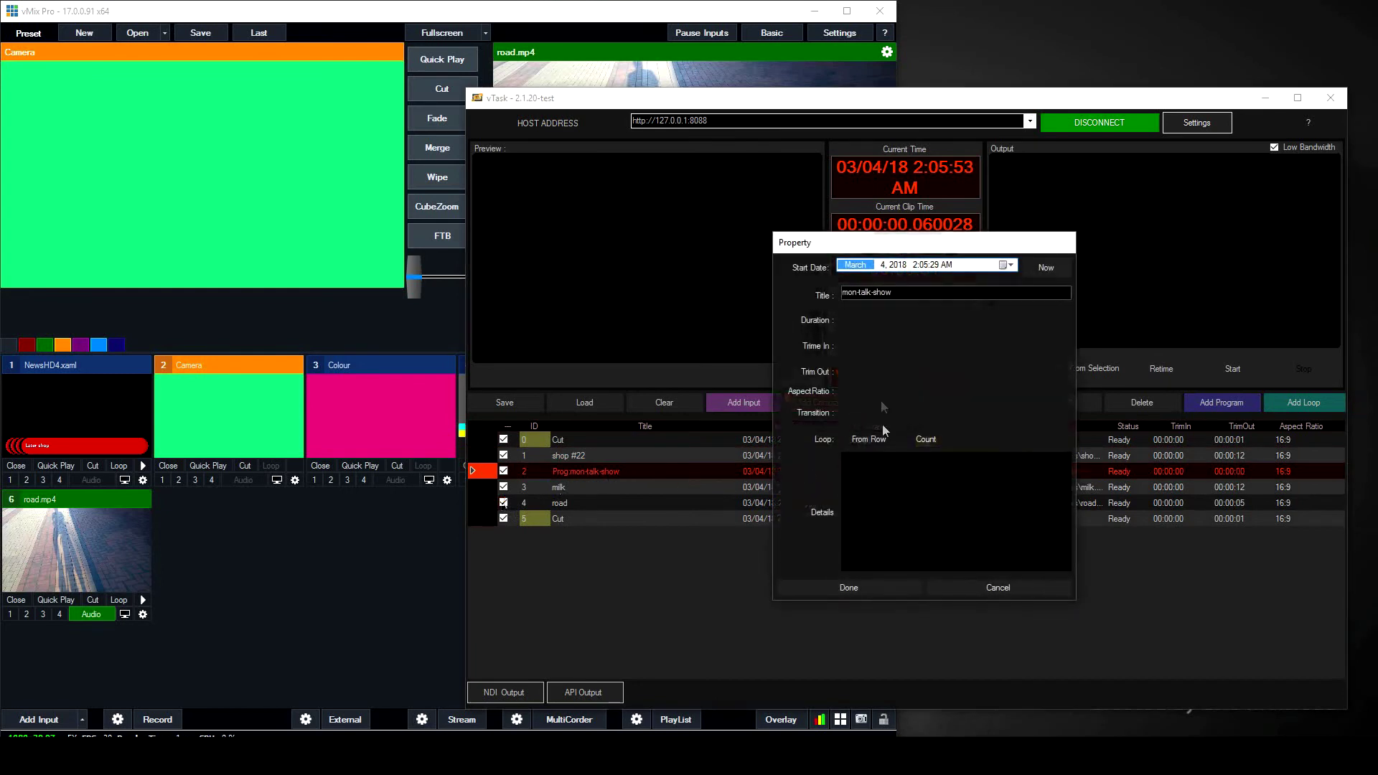
{"action": "left_click", "coordinate": [961, 588]}
Fill the mon-talk-show program with five Cut transitions and return to the main playlist.
{"action": "double_click", "coordinate": [1039, 470]}
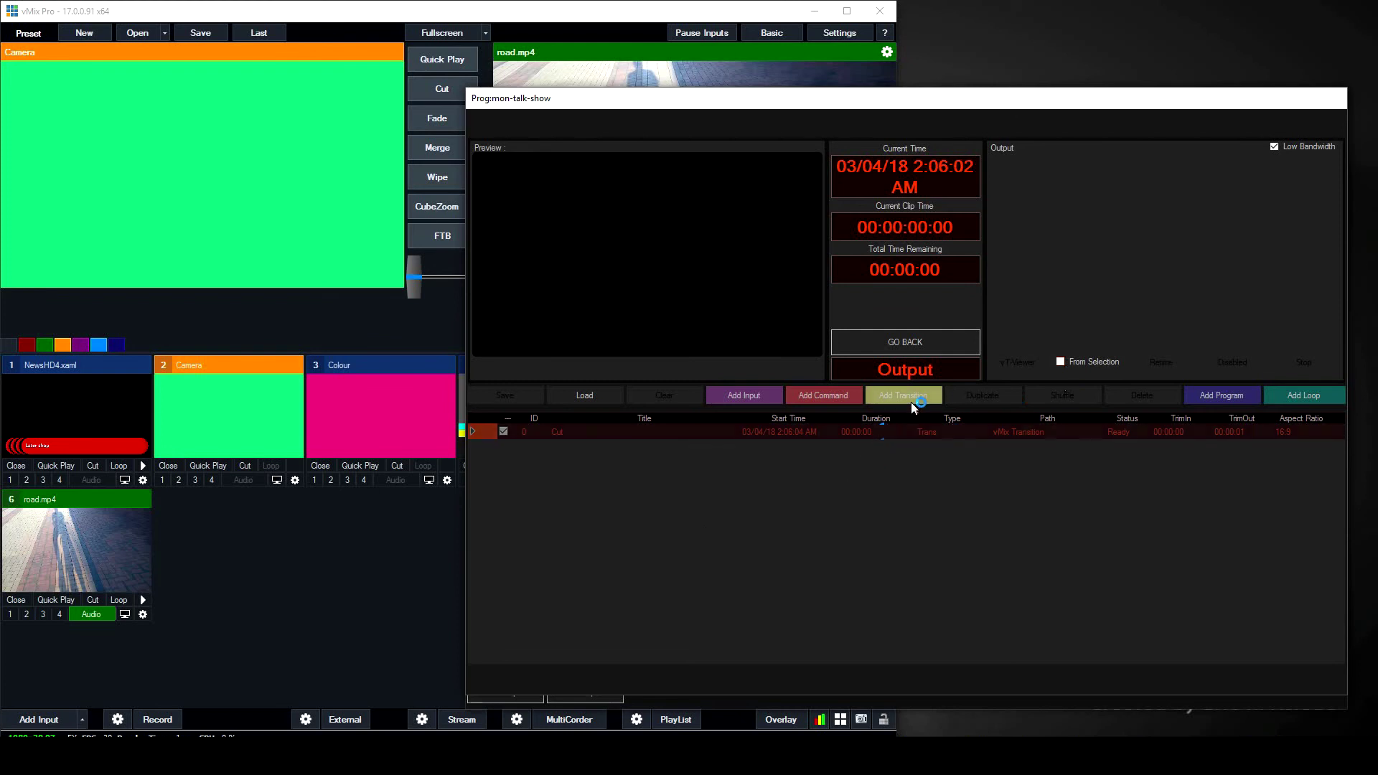
{"action": "left_click", "coordinate": [1181, 369]}
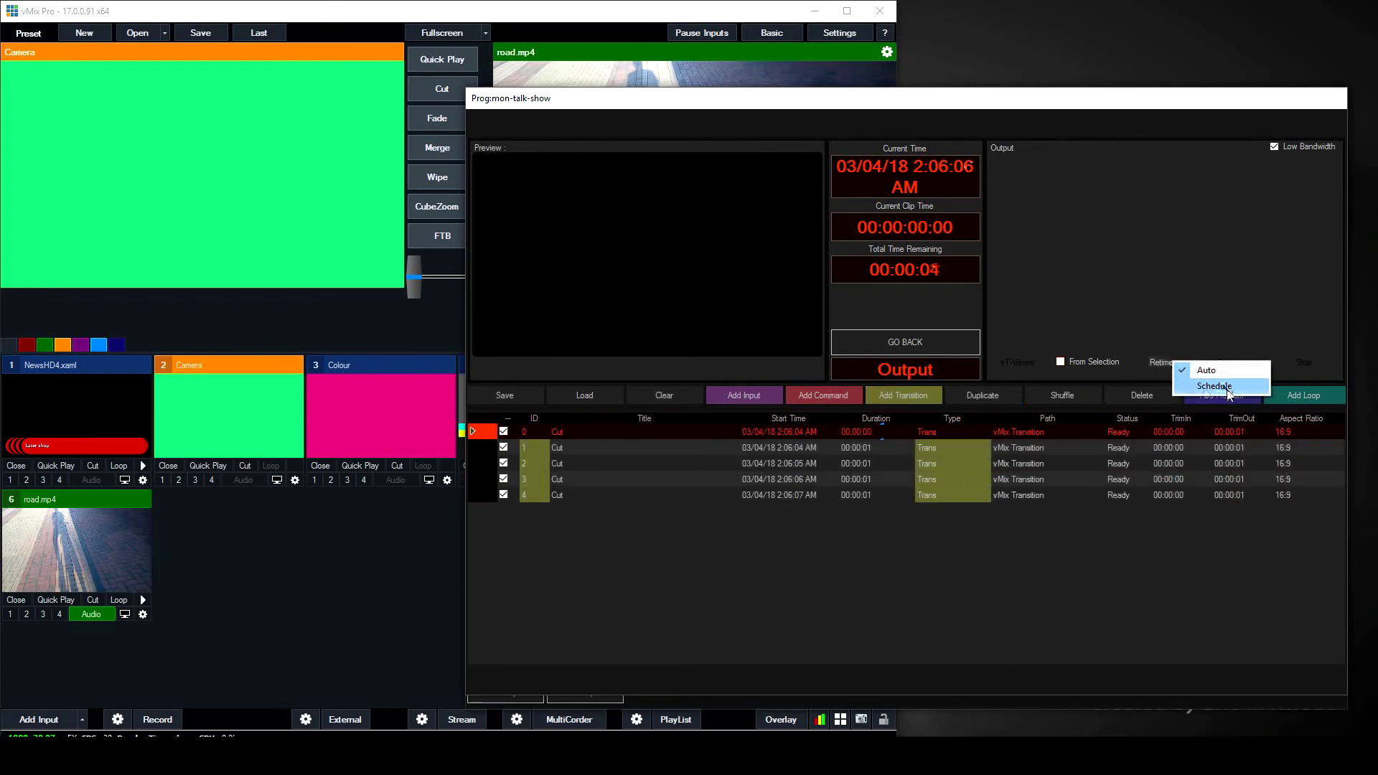
{"action": "left_click", "coordinate": [963, 584]}
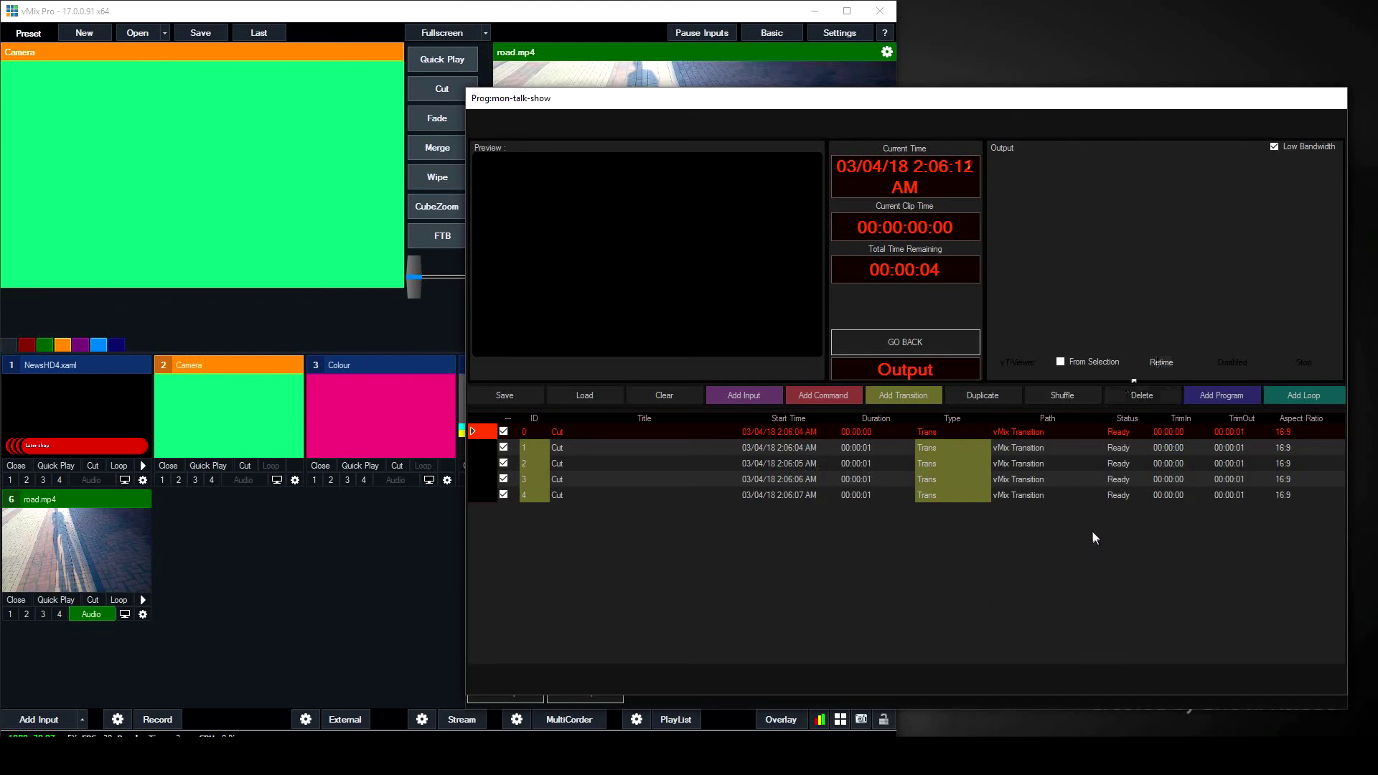
{"action": "left_click", "coordinate": [1164, 365]}
{"action": "left_click", "coordinate": [953, 561]}
{"action": "left_click", "coordinate": [907, 345]}
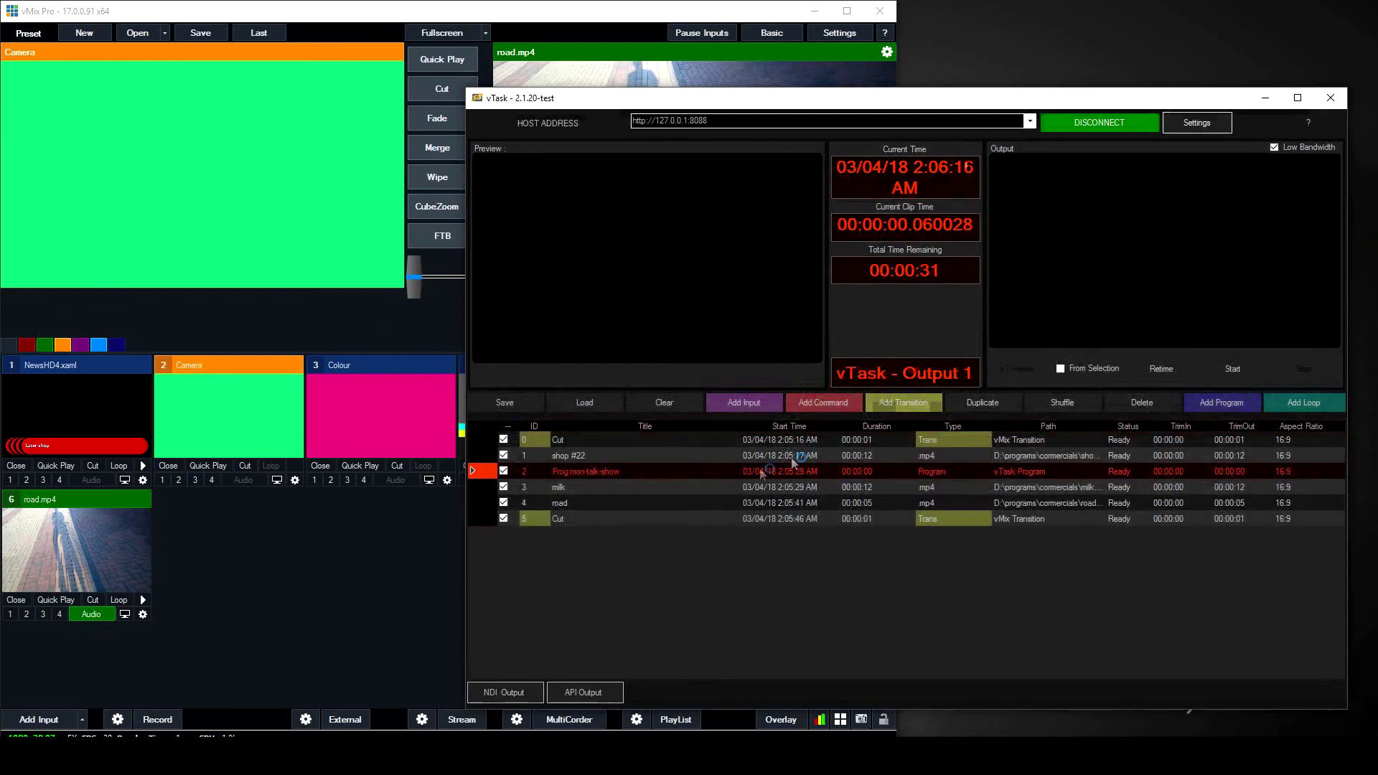
Set the main playlist's retime mode to Schedule and move the mon-talk-show program above shop #22.
{"action": "left_click", "coordinate": [1161, 368]}
{"action": "left_click", "coordinate": [1220, 393]}
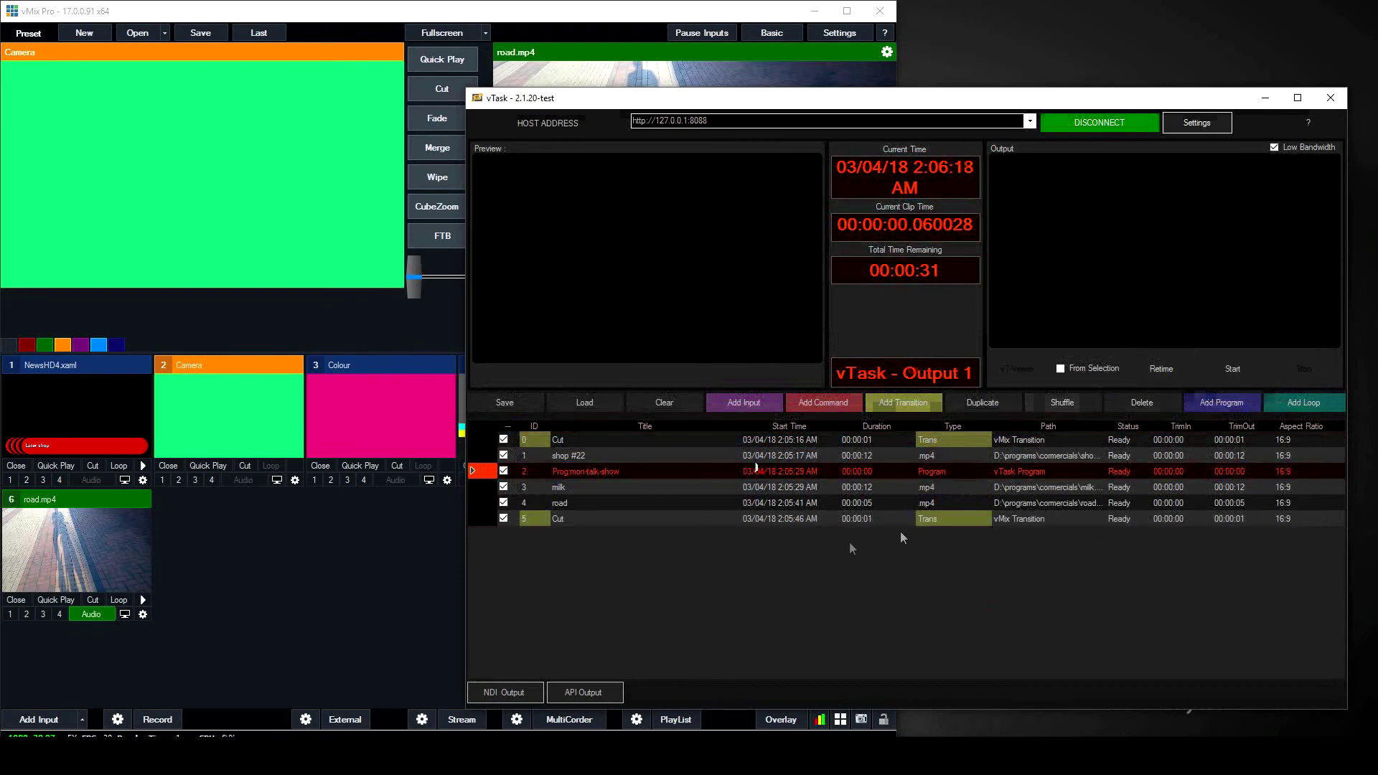
{"action": "left_click_drag", "start_coordinate": [613, 472], "coordinate": [616, 457]}
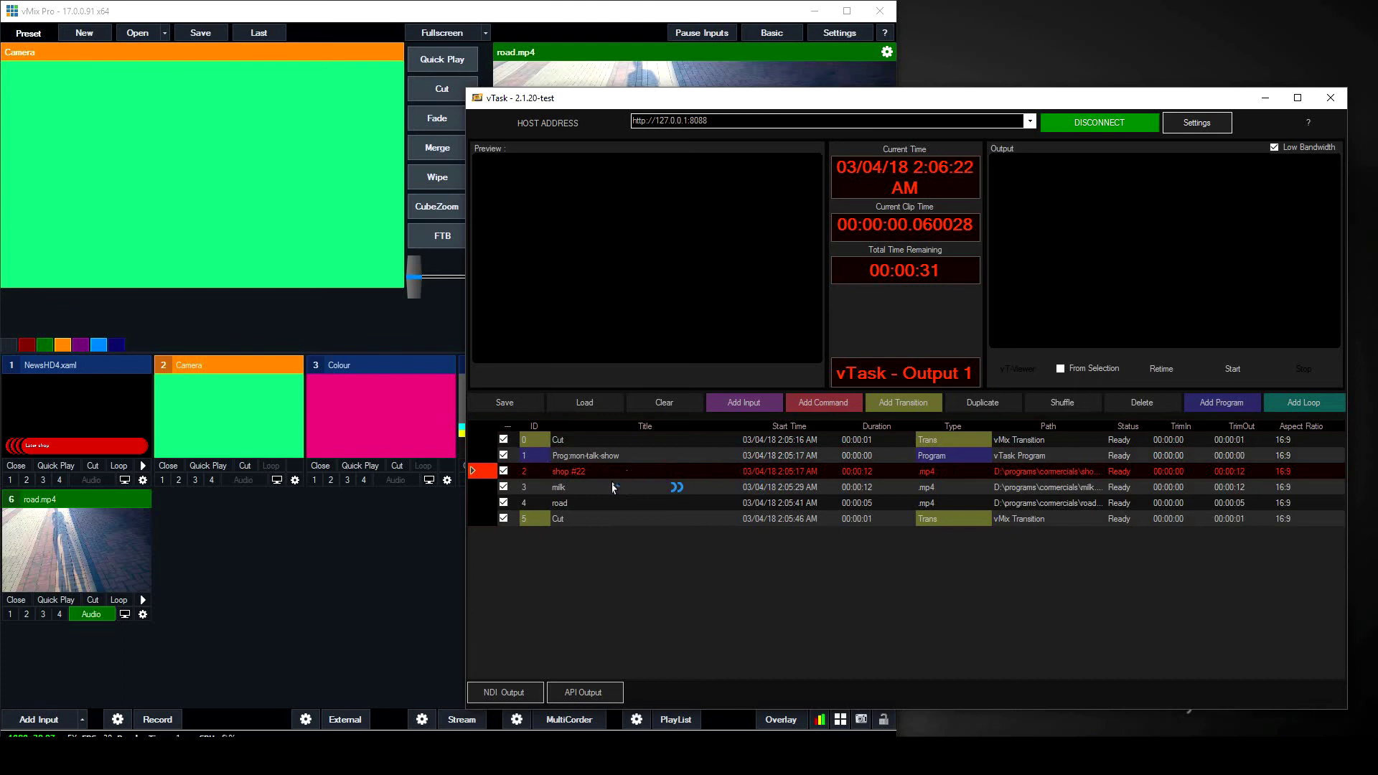
Delete the shop #22, milk and road clips from the main playlist.
{"action": "left_click", "coordinate": [603, 503], "text": "shift"}
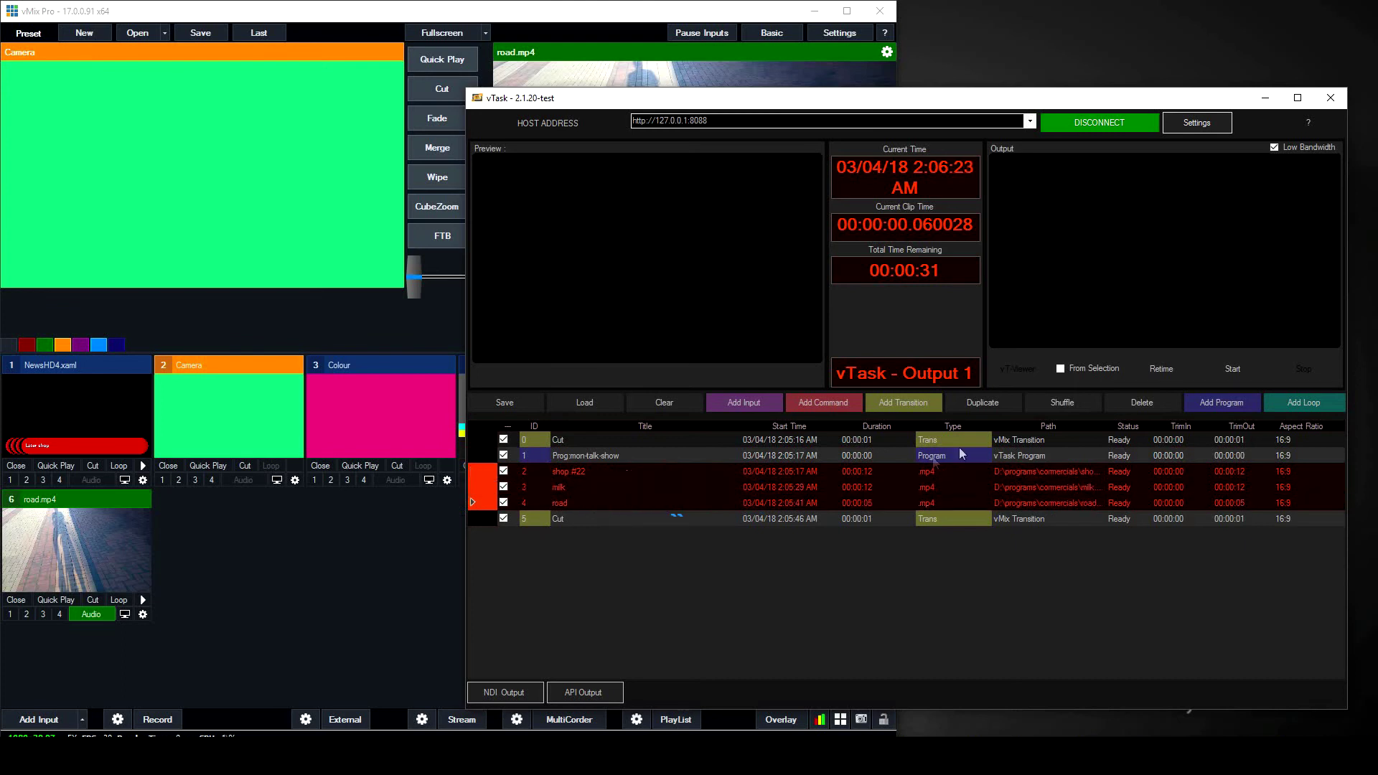
{"action": "left_click", "coordinate": [1142, 401]}
Examine the mon-talk-show program's properties and contents, and return to the main playlist.
{"action": "left_click", "coordinate": [600, 455]}
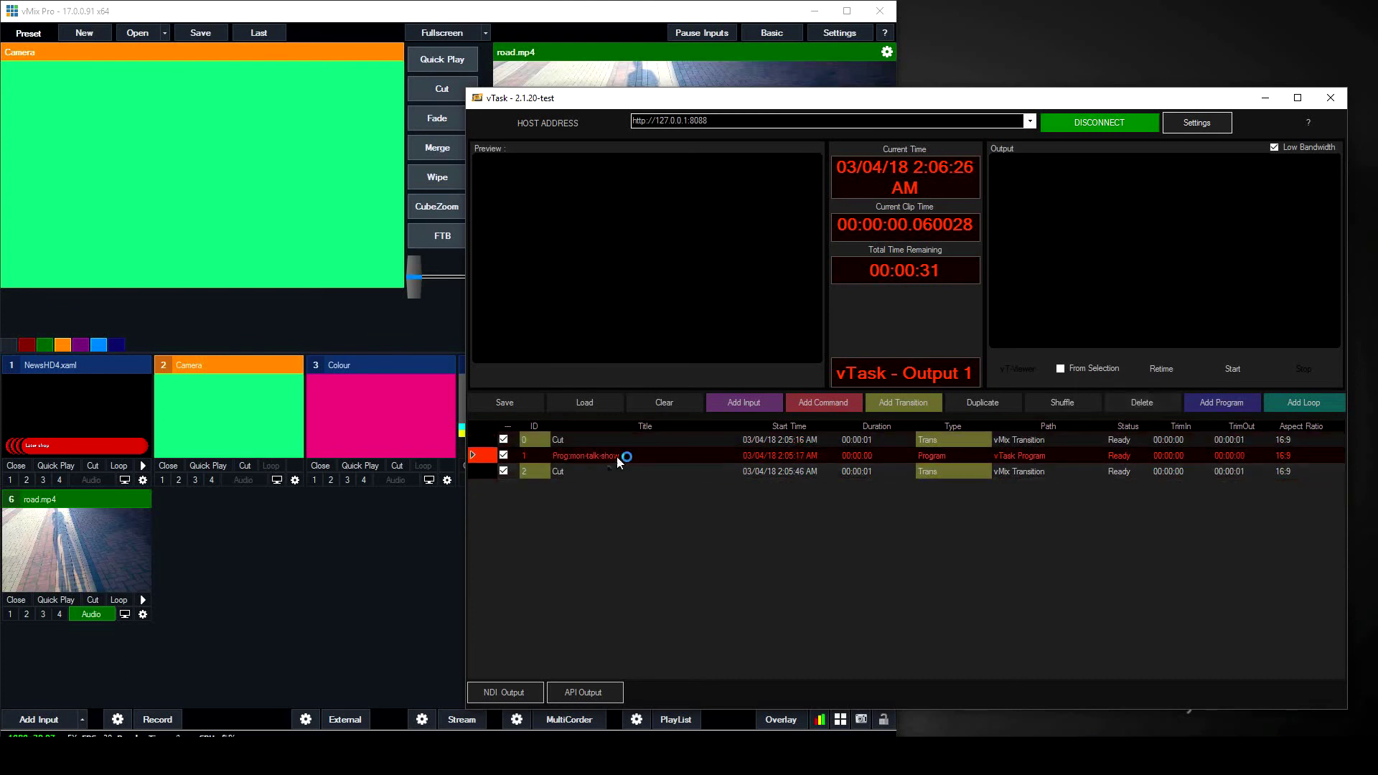
{"action": "left_click", "coordinate": [999, 589]}
{"action": "left_click", "coordinate": [926, 457]}
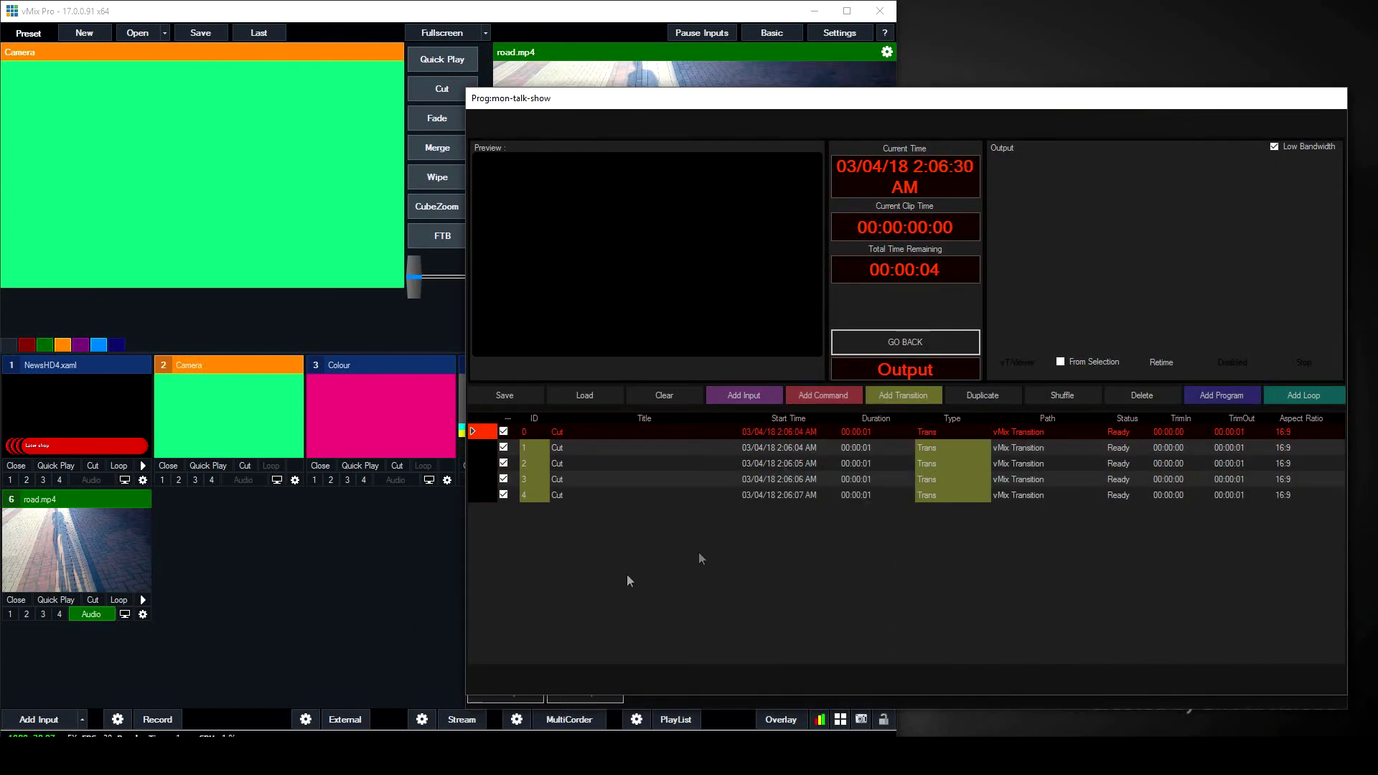
{"action": "left_click", "coordinate": [1161, 364]}
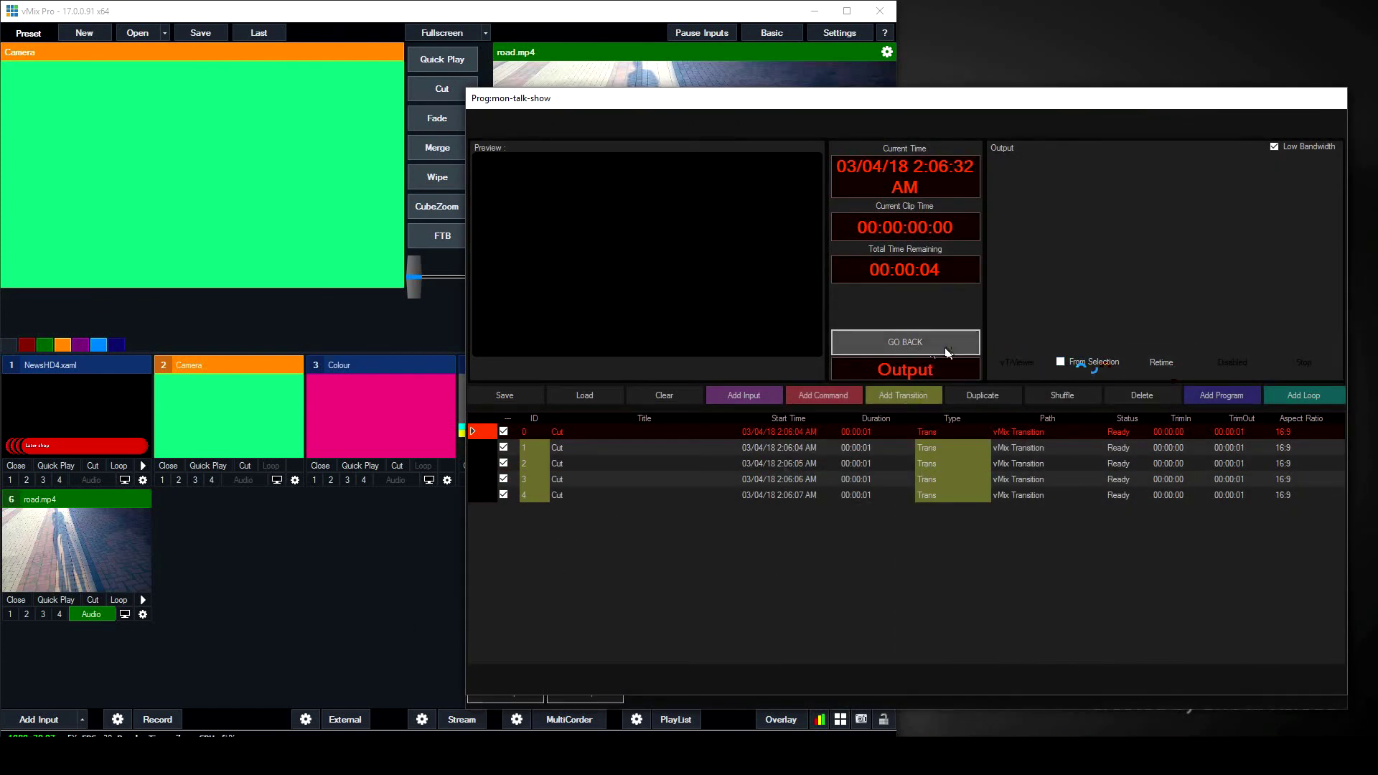
{"action": "left_click", "coordinate": [933, 343]}
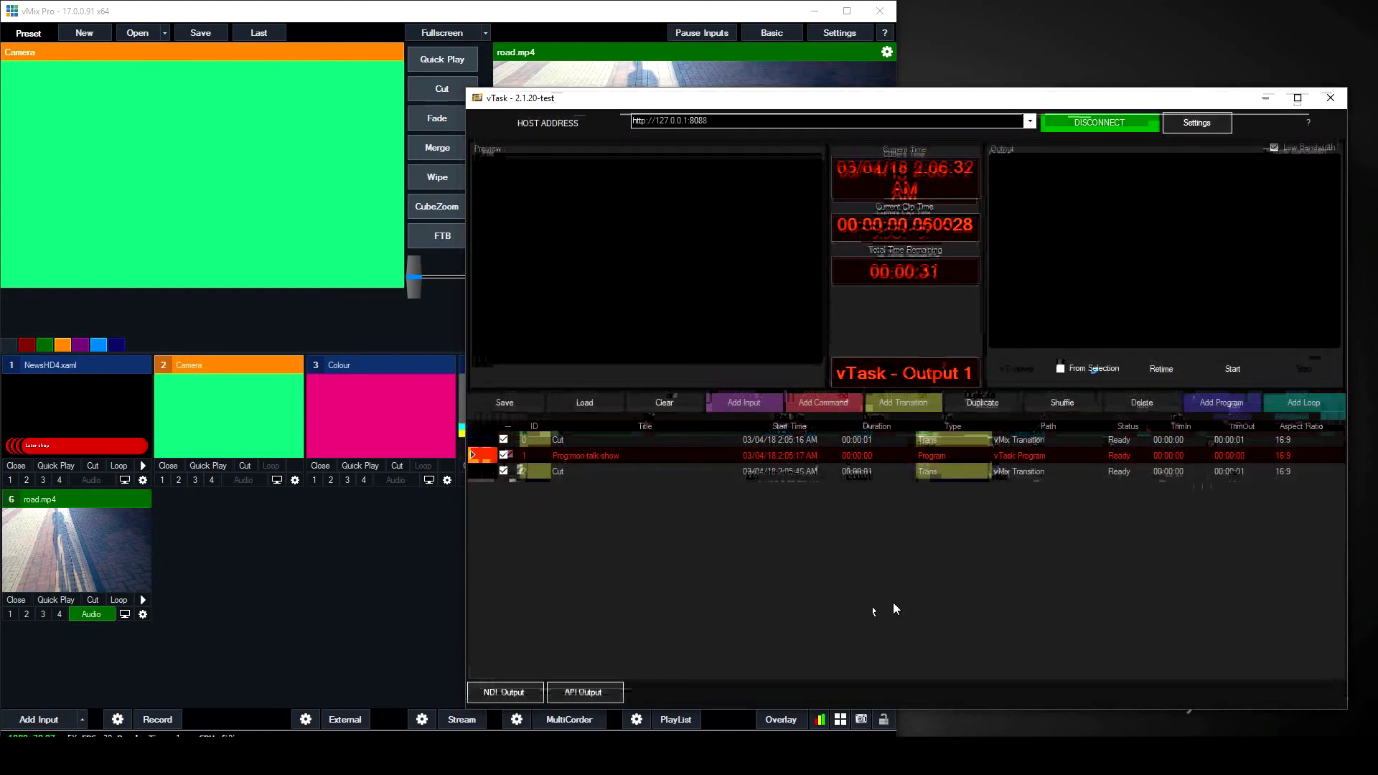
Set the start of the mon-talk-show program to March 5, 2018 1:00:17 AM.
{"action": "double_click", "coordinate": [790, 454]}
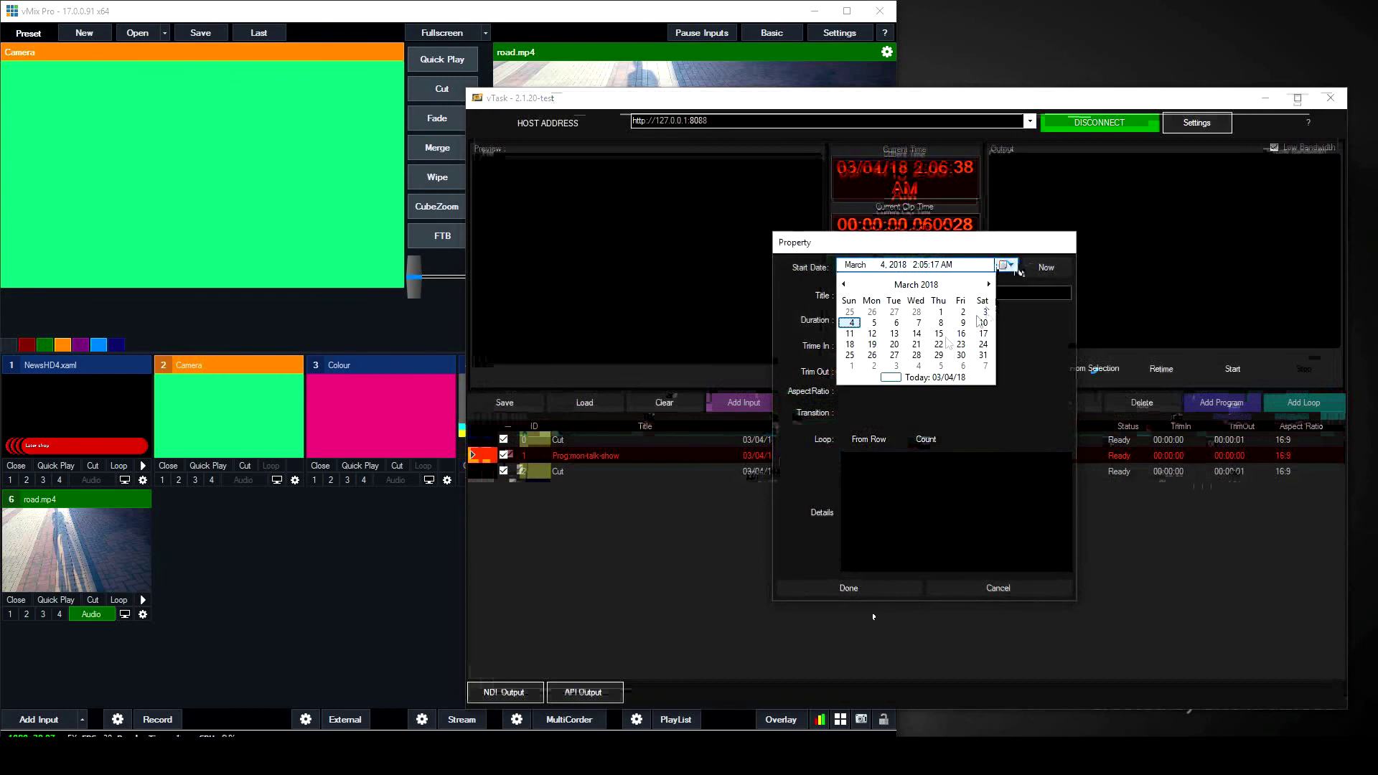
{"action": "left_click", "coordinate": [873, 325]}
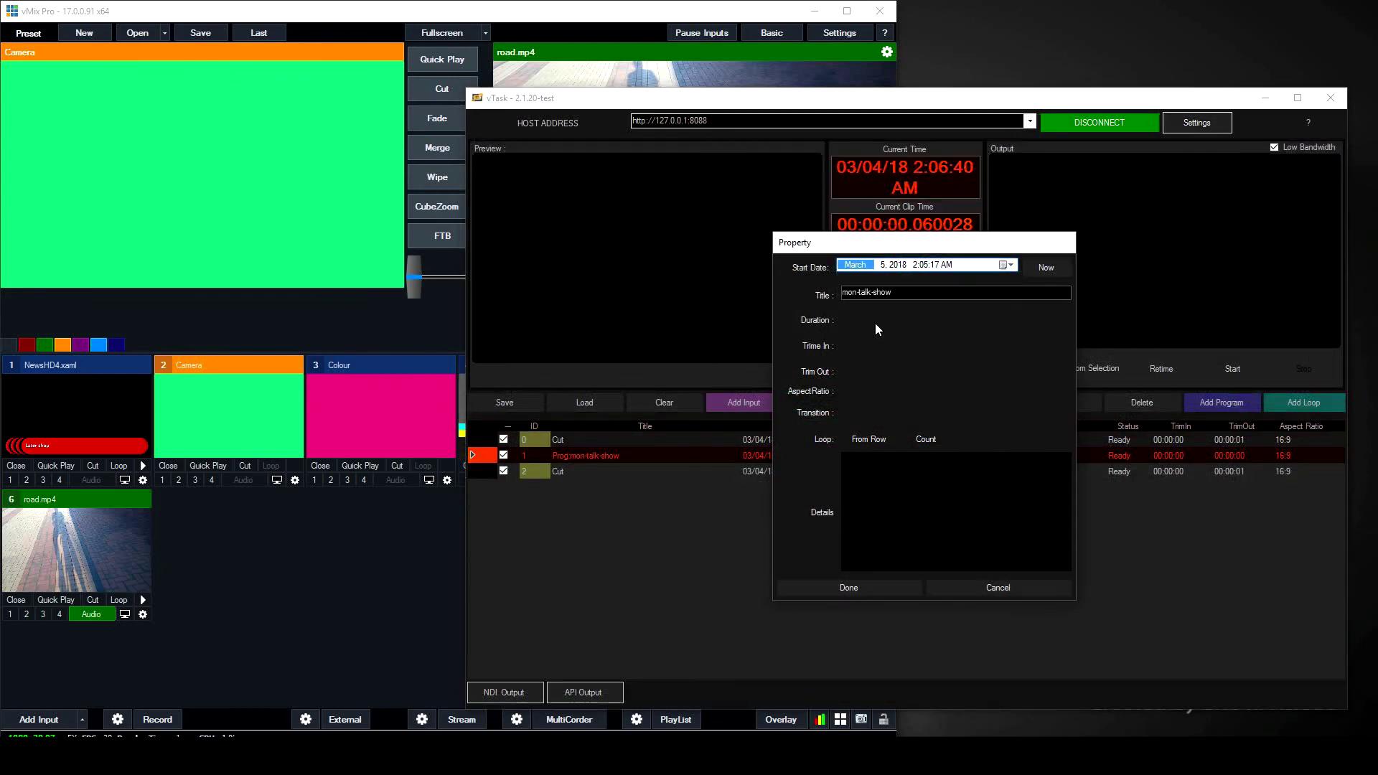
{"action": "left_click", "coordinate": [913, 265]}
{"action": "type", "text": "1"}
{"action": "left_click", "coordinate": [930, 265]}
{"action": "type", "text": "00"}
{"action": "left_click", "coordinate": [868, 588]}
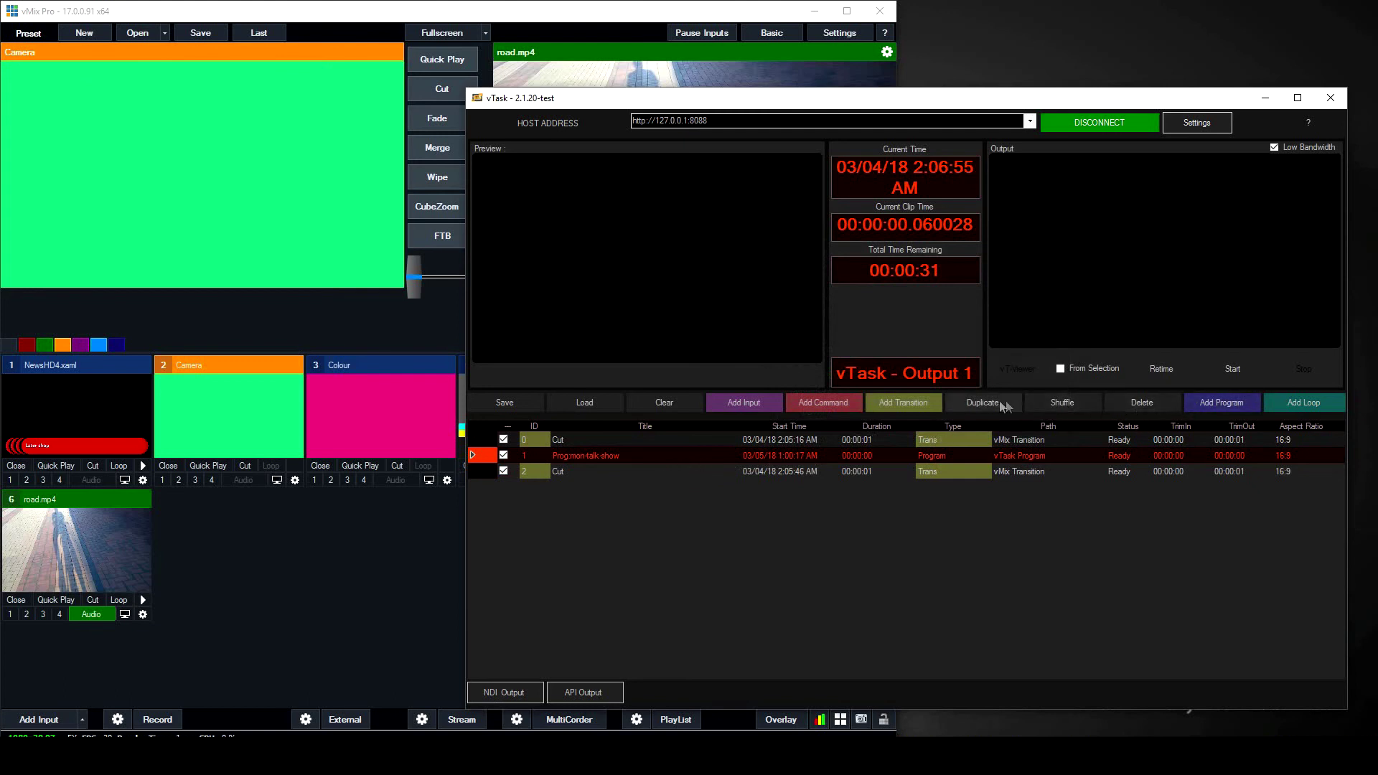
Duplicate the mon-talk-show program and title the copy mon-talk-evenin-new.
{"action": "left_click", "coordinate": [954, 402]}
{"action": "left_click_drag", "start_coordinate": [637, 455], "coordinate": [634, 474]}
{"action": "double_click", "coordinate": [634, 473]}
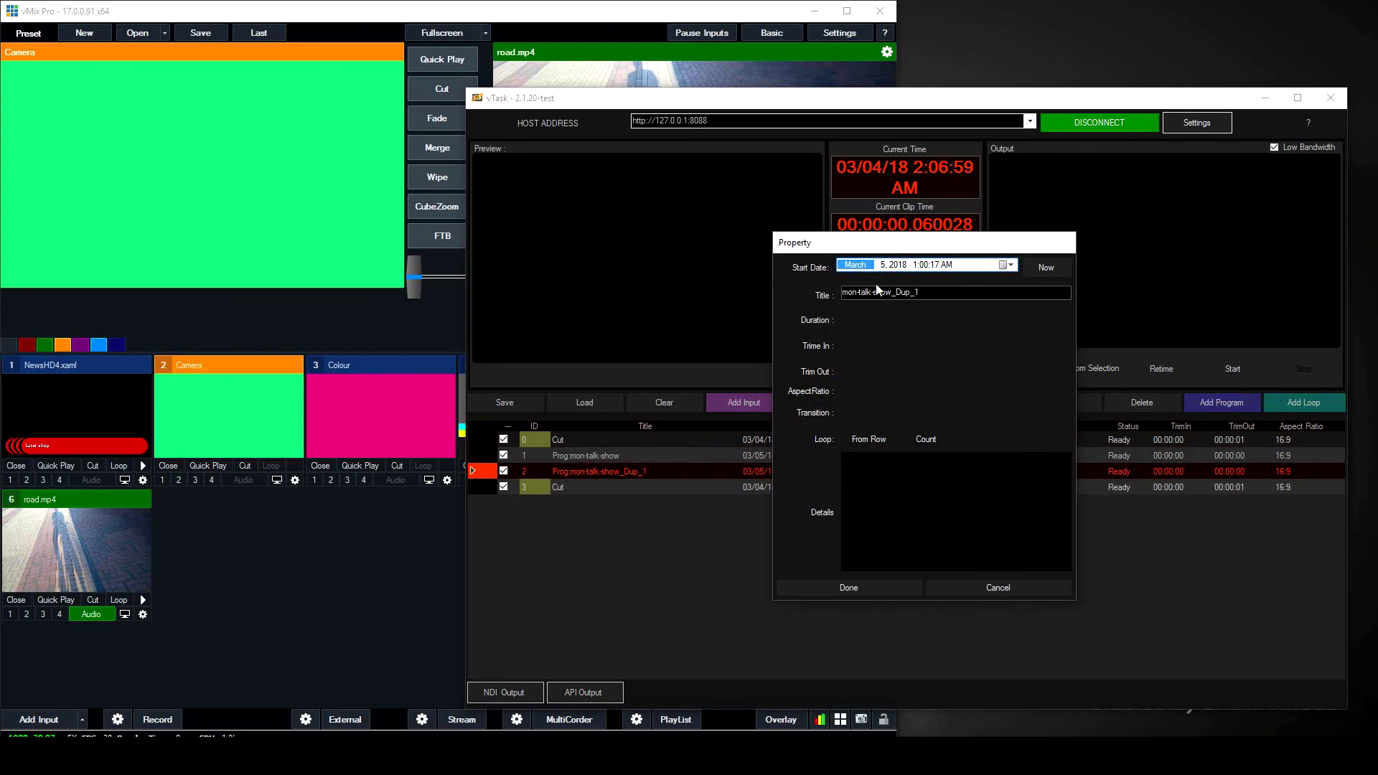
{"action": "left_click_drag", "start_coordinate": [930, 297], "coordinate": [873, 301]}
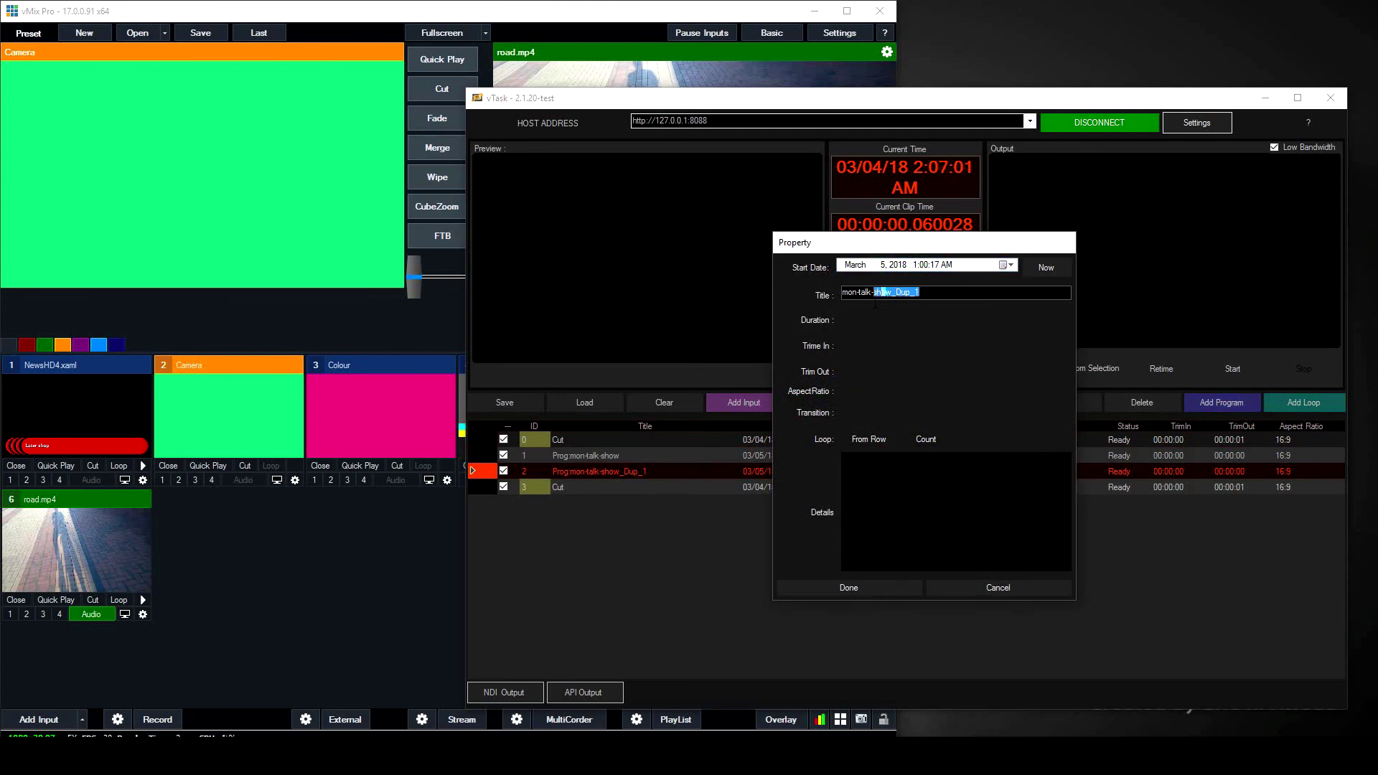
{"action": "type", "text": "enin-ne"}
{"action": "left_click", "coordinate": [882, 588]}
Set the start time of the mon-talk-evenin-new program to 6:00:17 AM.
{"action": "double_click", "coordinate": [779, 472]}
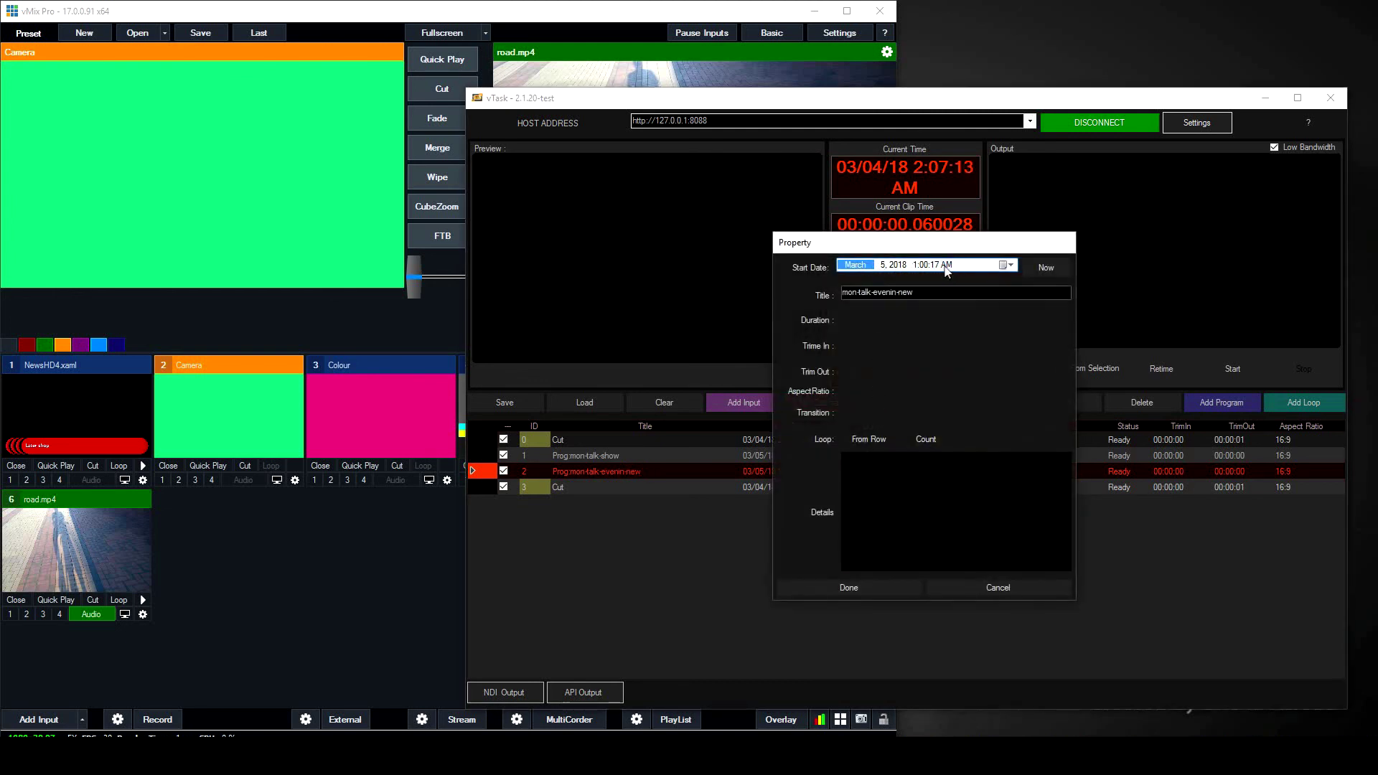
{"action": "left_click", "coordinate": [913, 265]}
{"action": "left_click", "coordinate": [849, 591]}
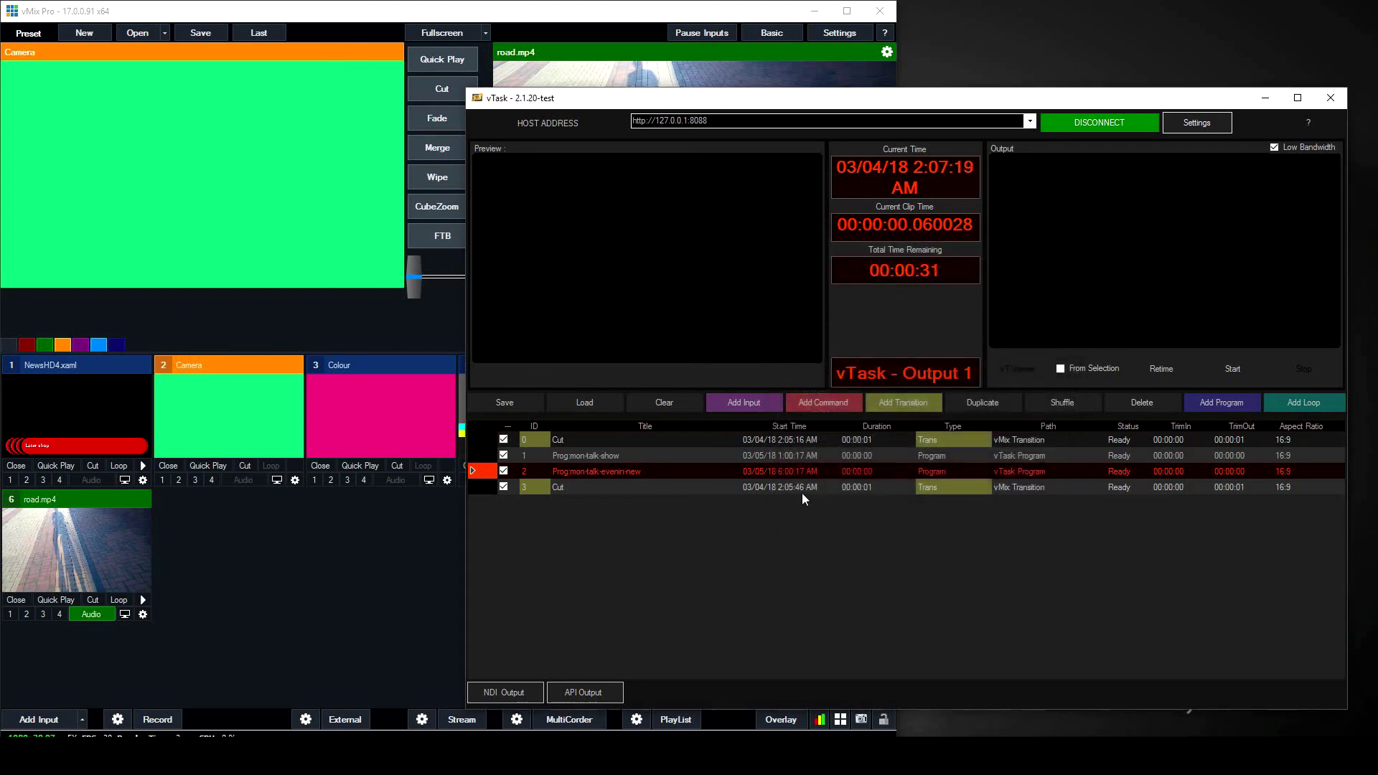
{"action": "left_click", "coordinate": [799, 482]}
{"action": "left_click", "coordinate": [729, 471]}
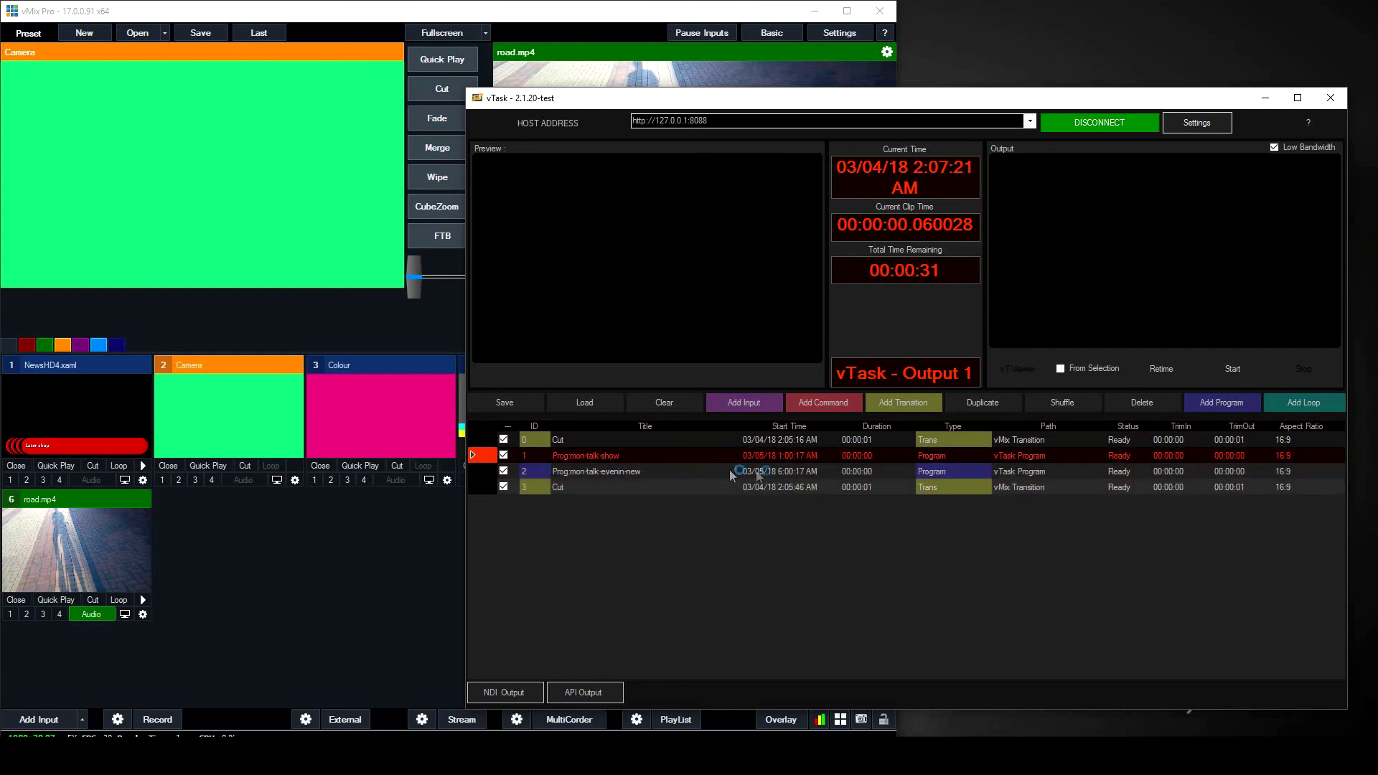
{"action": "double_click", "coordinate": [781, 471]}
{"action": "left_click", "coordinate": [987, 587]}
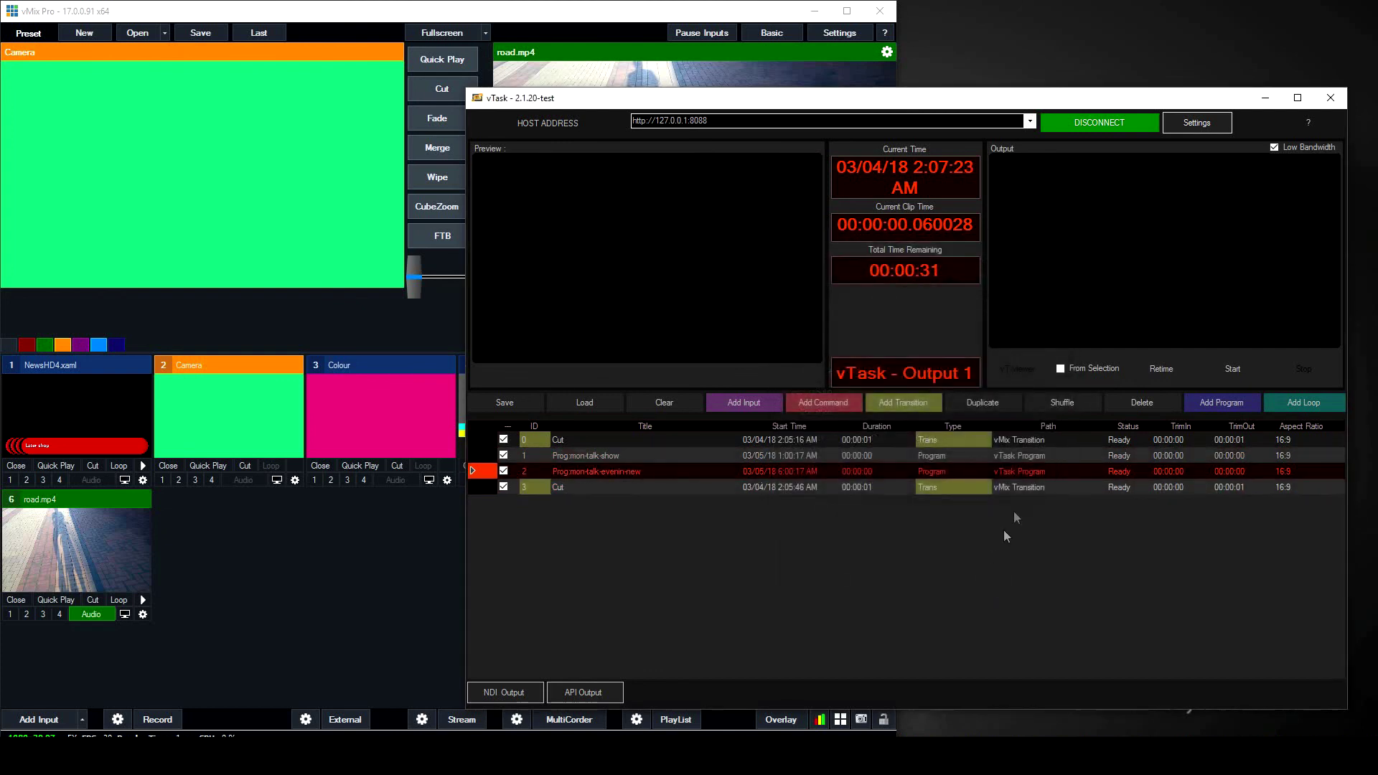
Fill the mon-talk-evenin-new program with six OverlayInput1 vMix Function commands by duplicating the first, and return to the main playlist.
{"action": "double_click", "coordinate": [1035, 470]}
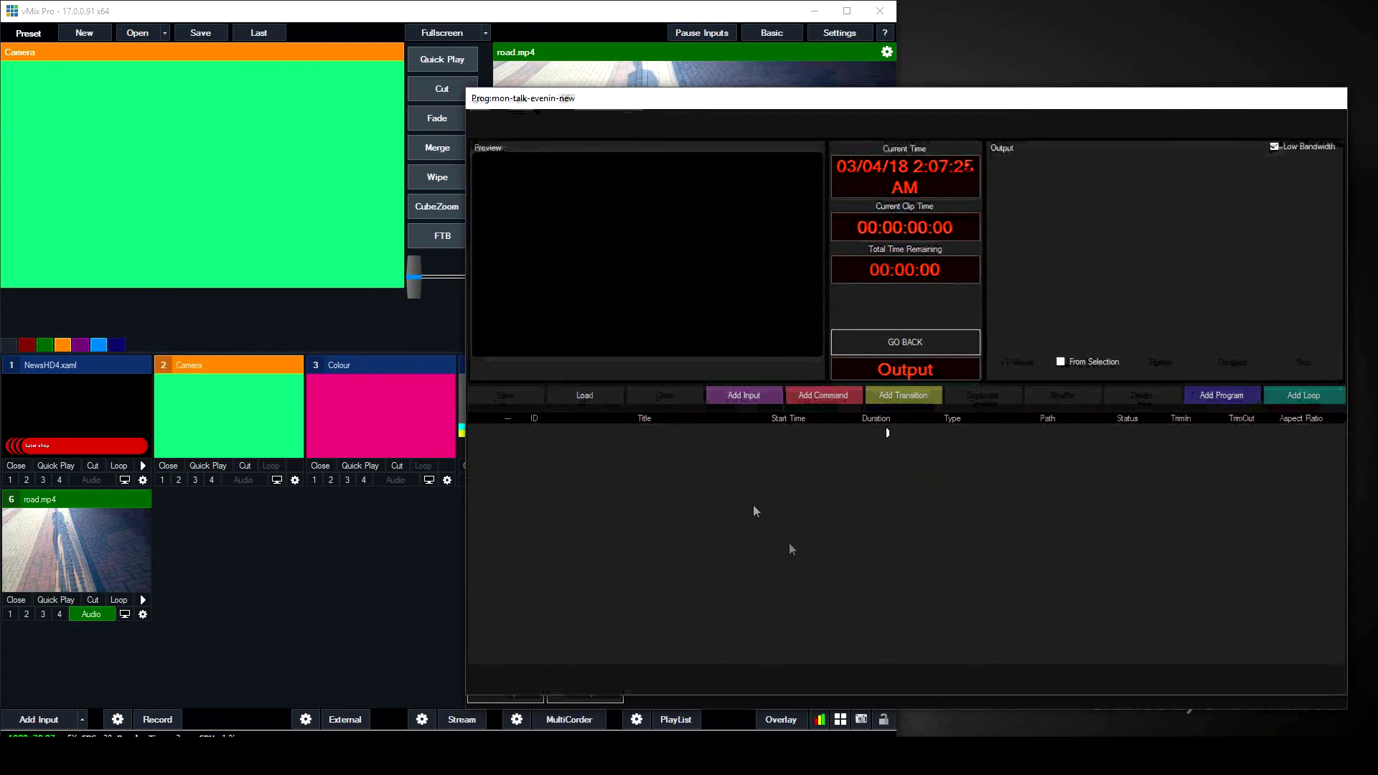
{"action": "left_click", "coordinate": [831, 394]}
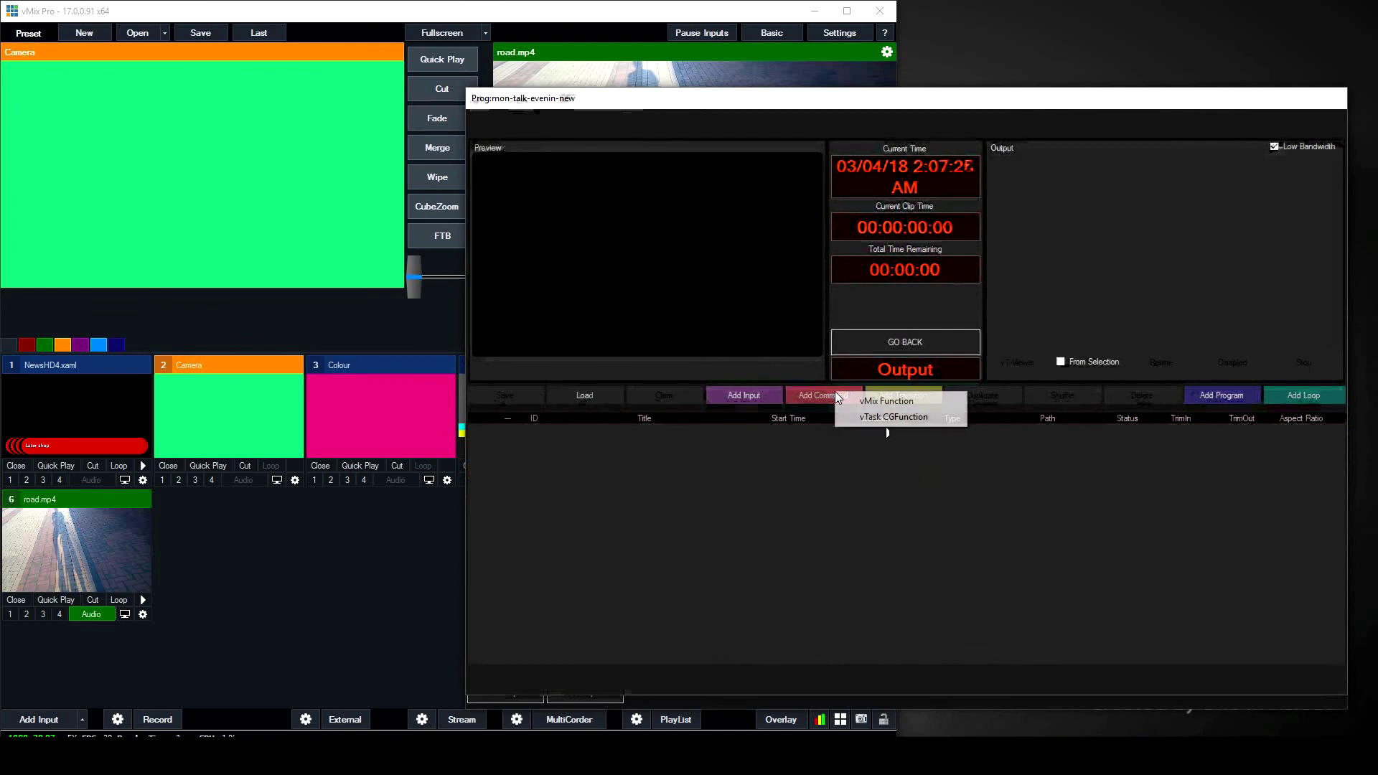
{"action": "left_click", "coordinate": [887, 400]}
{"action": "left_click", "coordinate": [980, 396]}
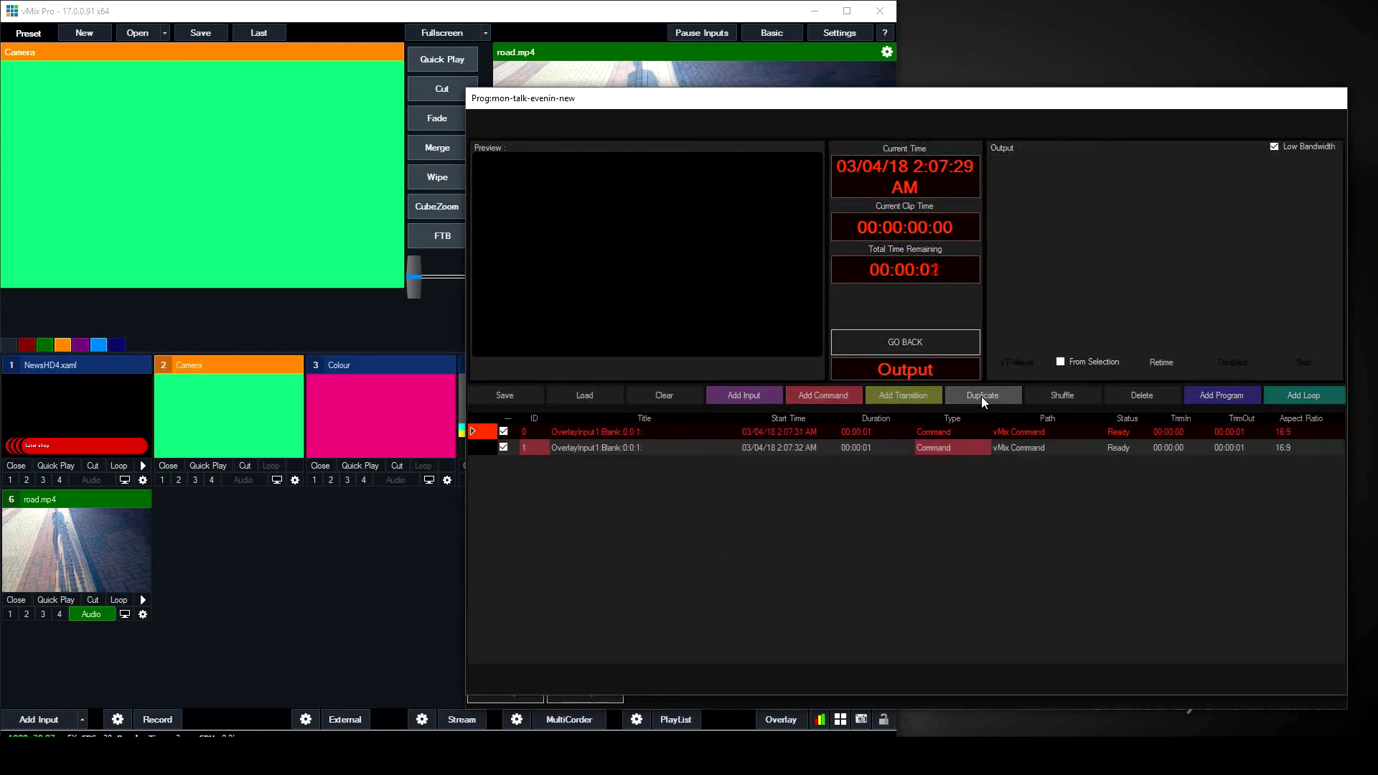
{"action": "left_click", "coordinate": [980, 396]}
{"action": "left_click", "coordinate": [980, 396]}
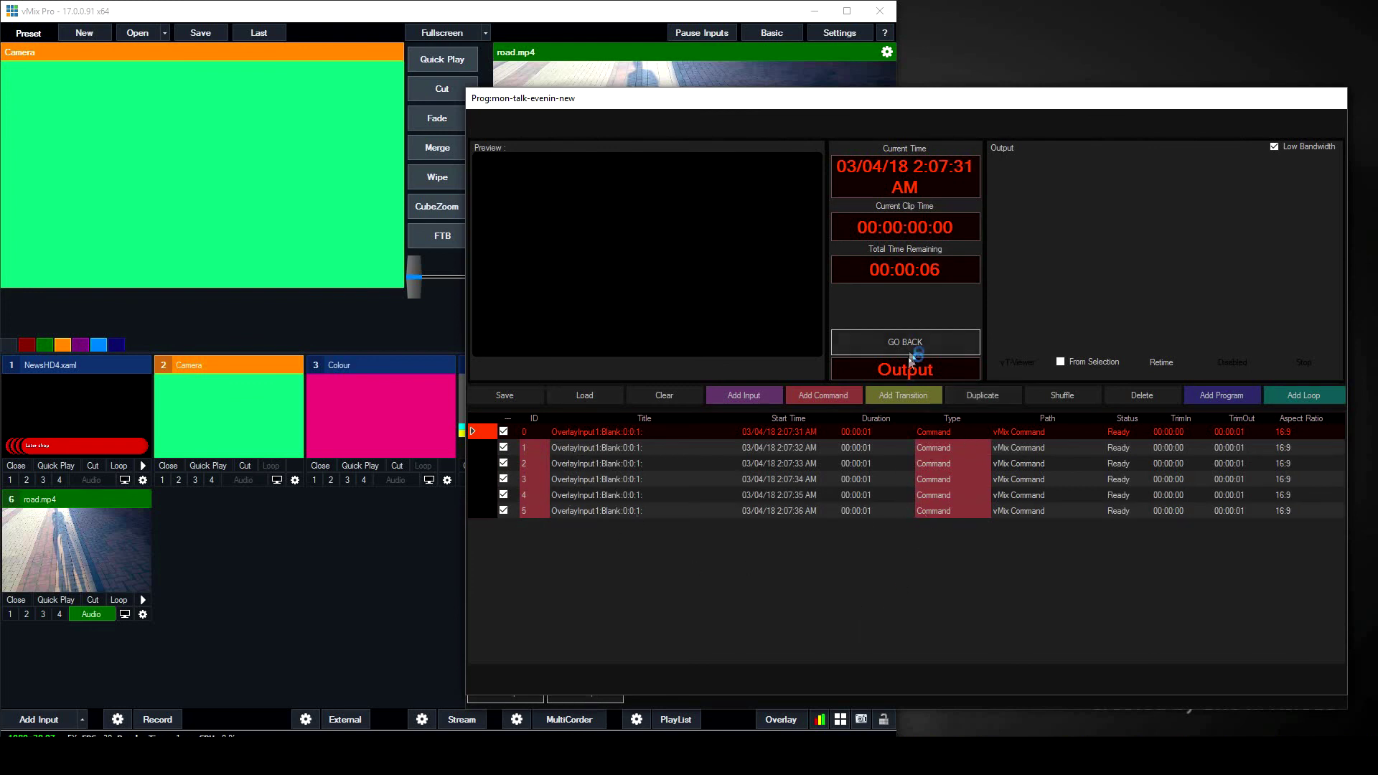
{"action": "left_click", "coordinate": [910, 350]}
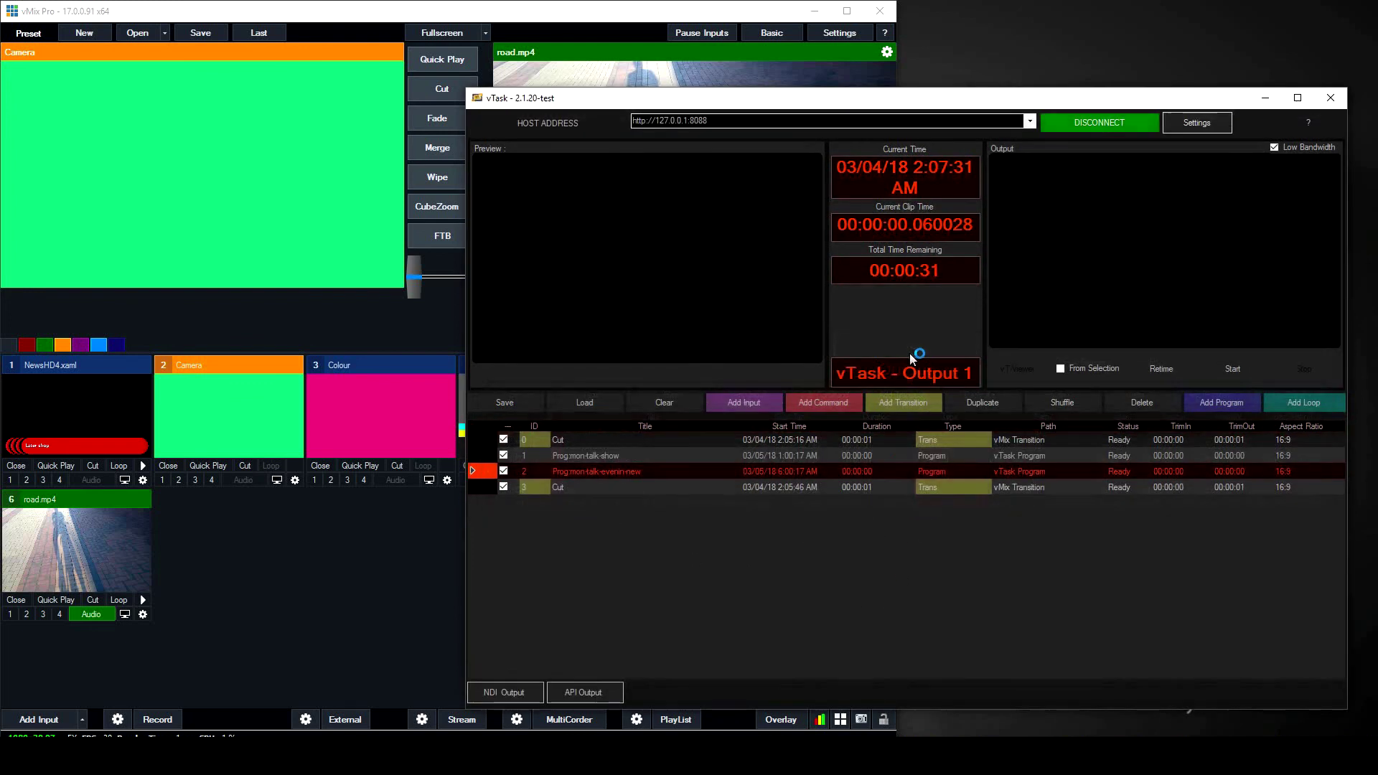
Check the mon-talk-show program's properties and set the main playlist's retime mode to Schedule.
{"action": "double_click", "coordinate": [587, 456]}
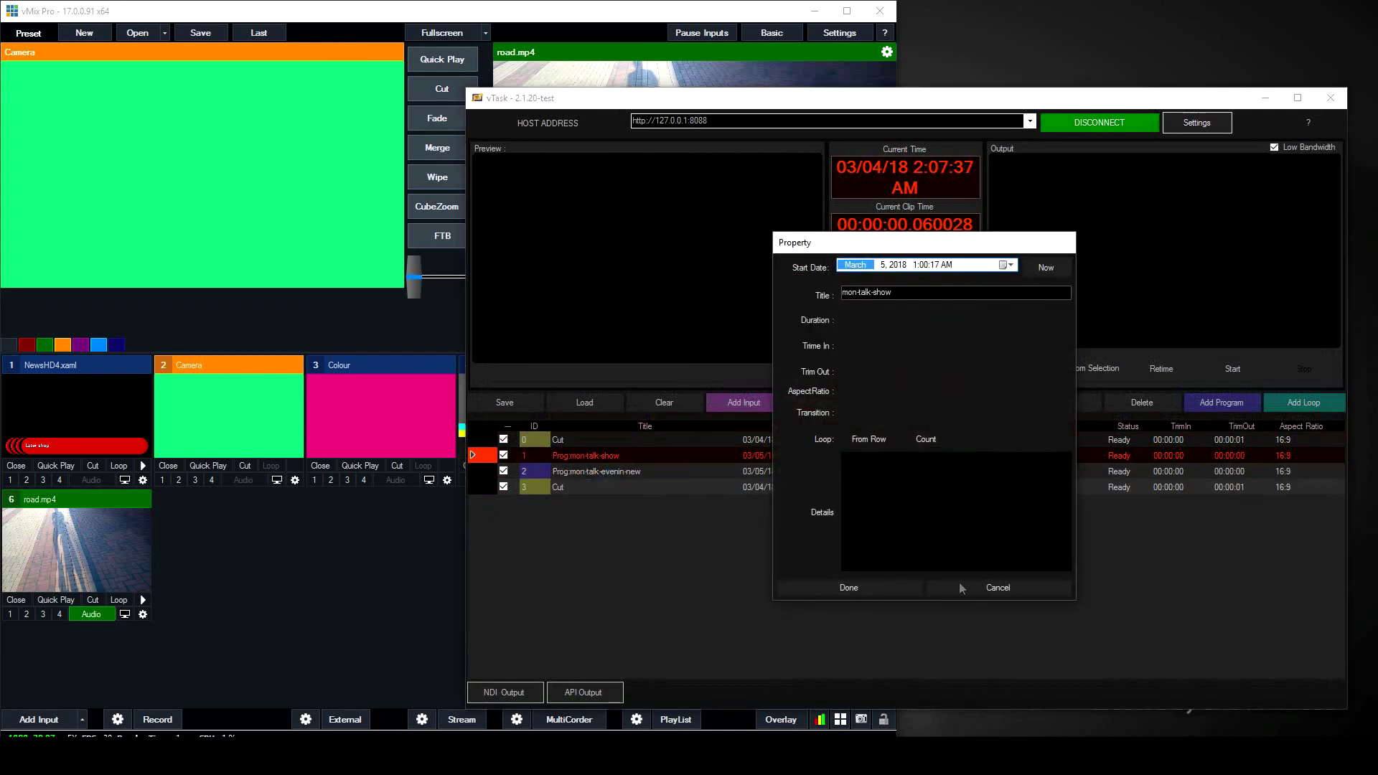
{"action": "left_click", "coordinate": [975, 587]}
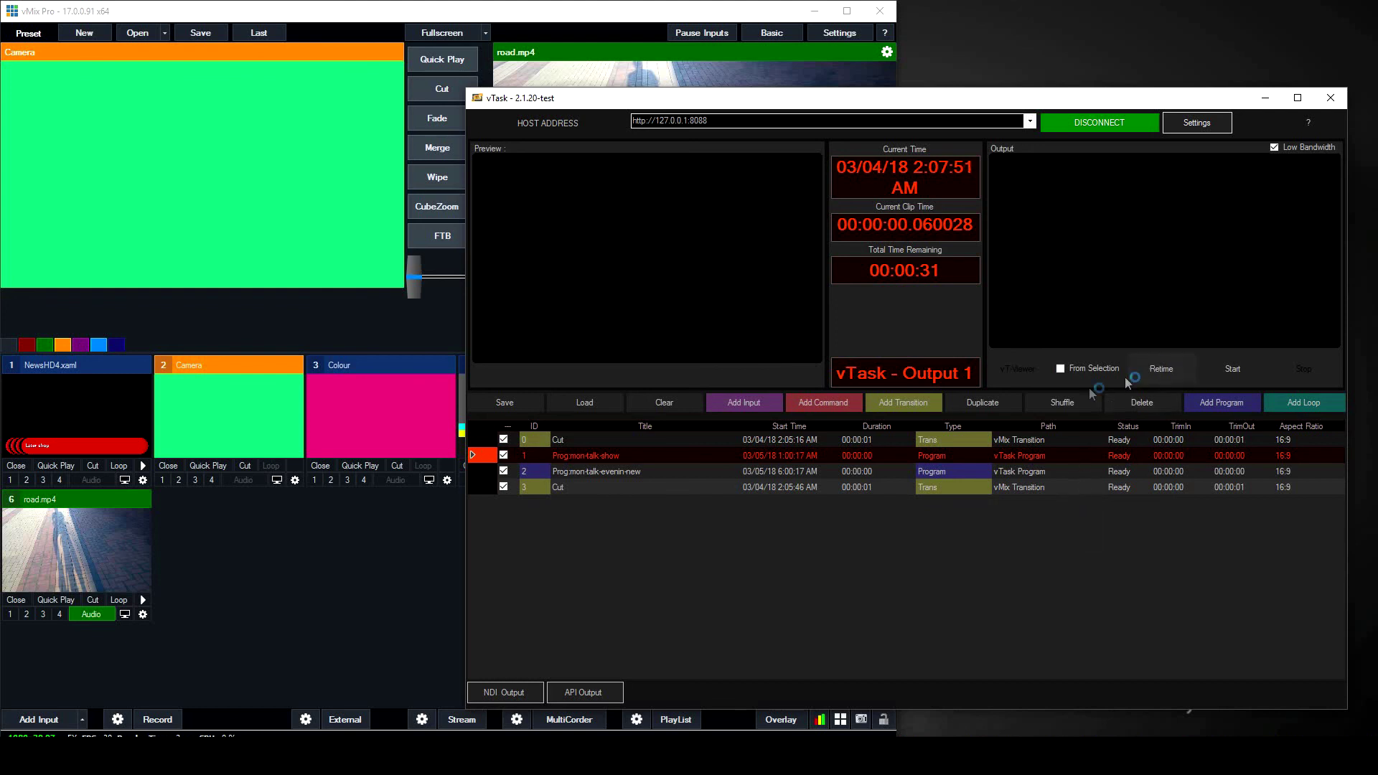
{"action": "left_click", "coordinate": [1160, 369]}
{"action": "left_click", "coordinate": [1199, 399]}
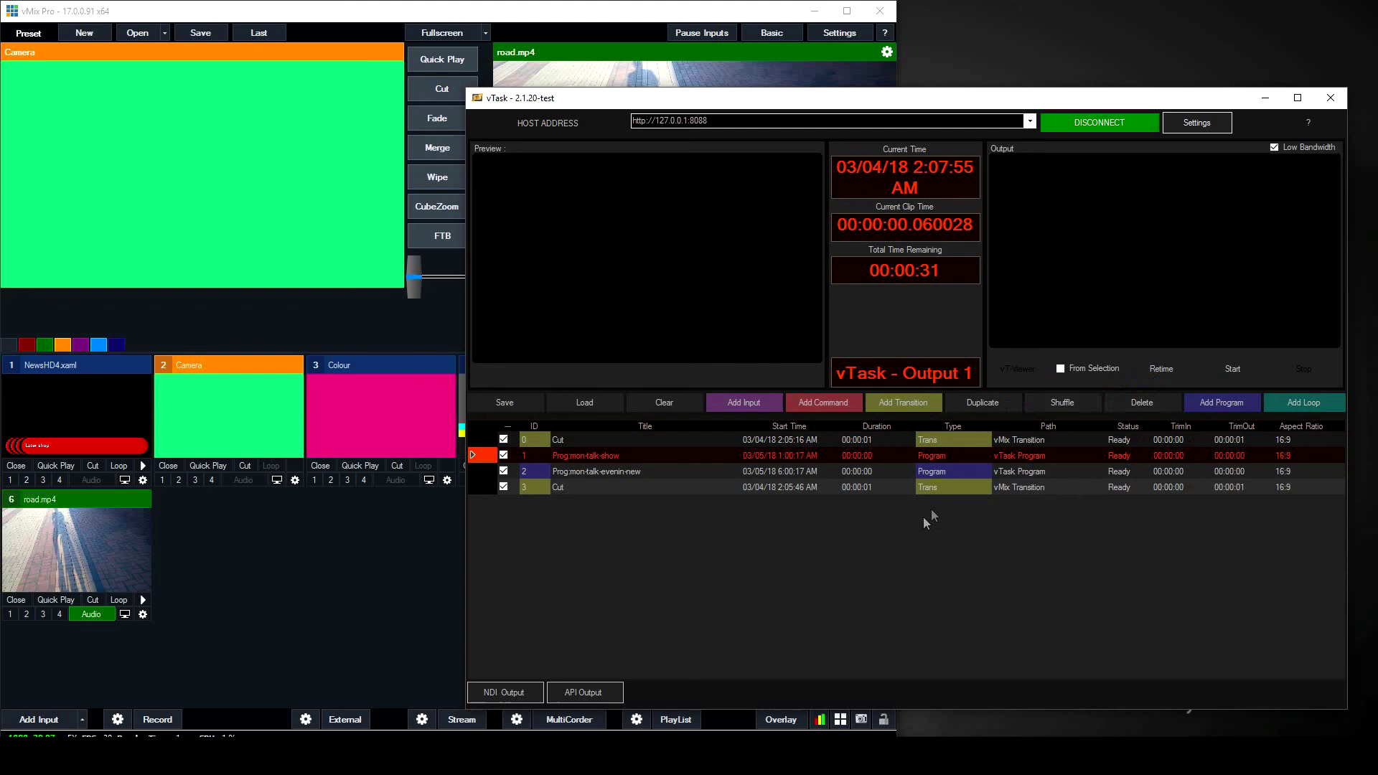